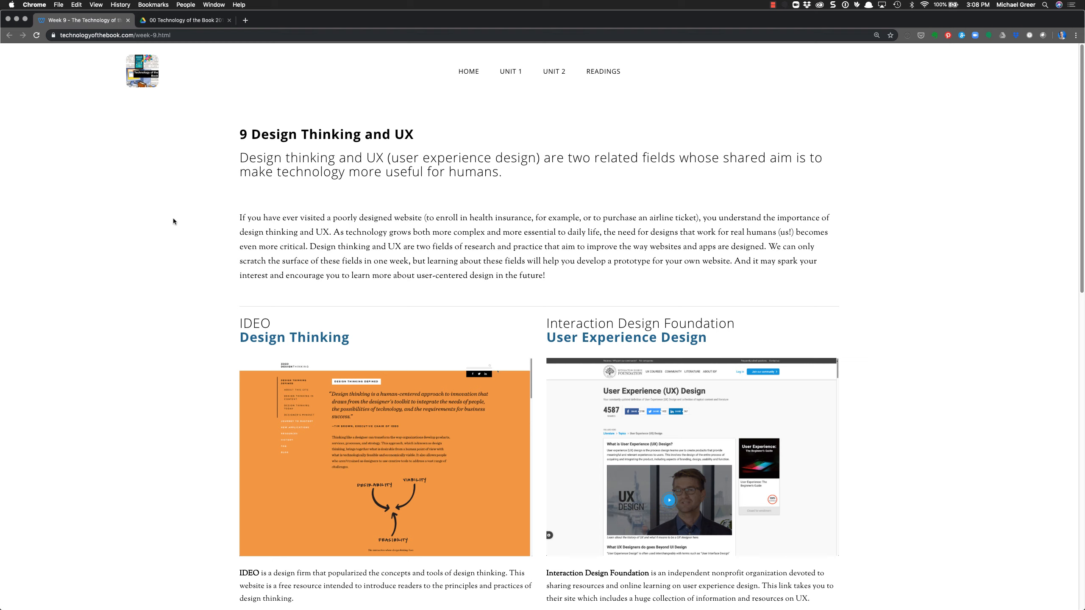
Switch to Google Drive, go to the Project 2 files folder, and open the Project 2 Site Plan document
{"action": "scroll", "coordinate": [176, 220], "scroll_direction": "down", "scroll_amount": 10}
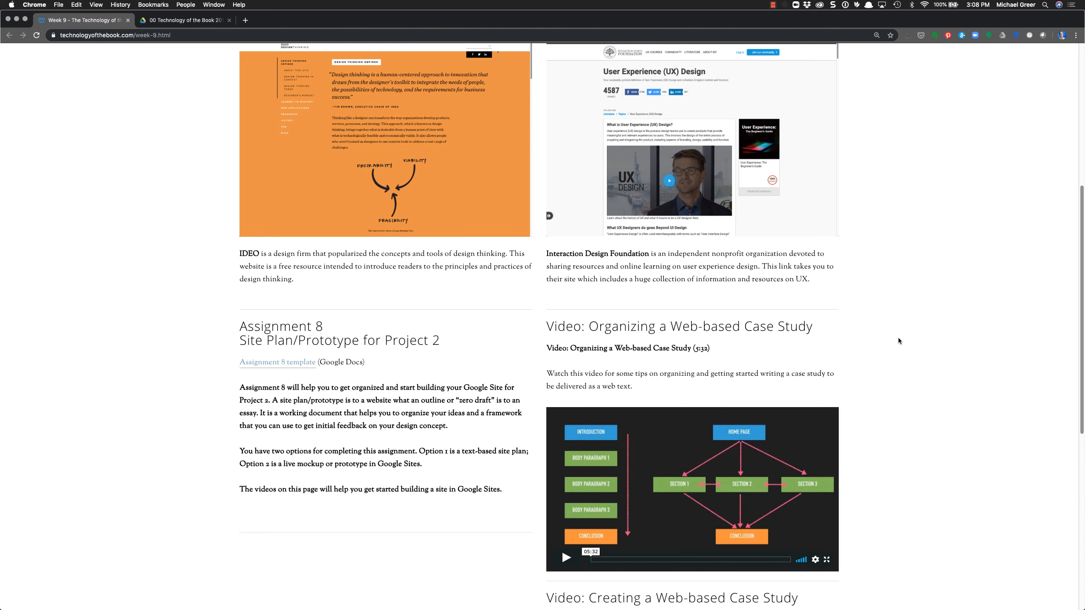
{"action": "scroll", "coordinate": [899, 341], "scroll_direction": "down", "scroll_amount": 1}
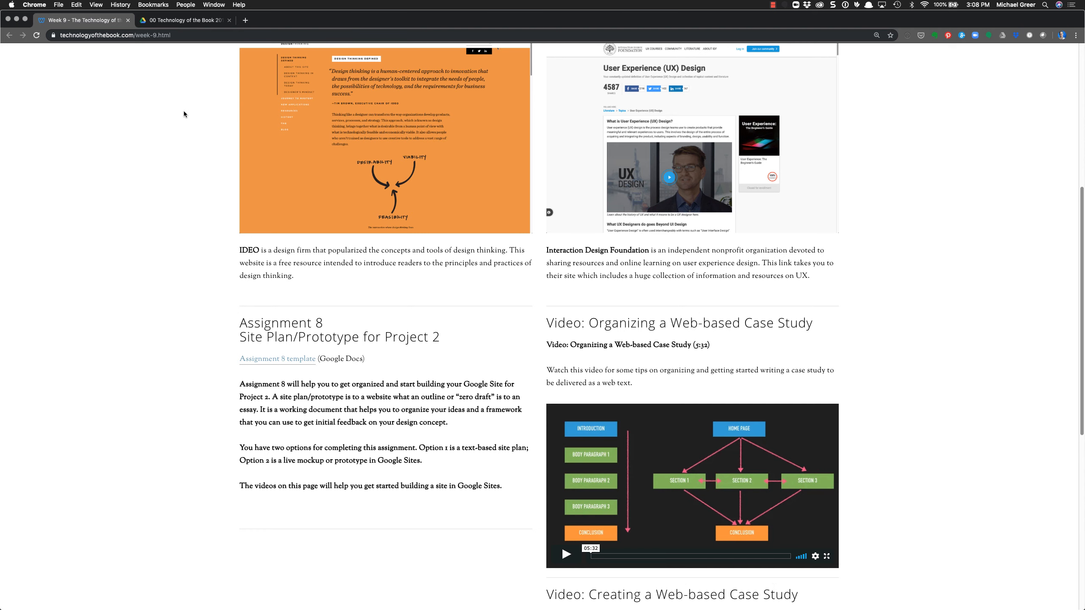
{"action": "left_click", "coordinate": [185, 21]}
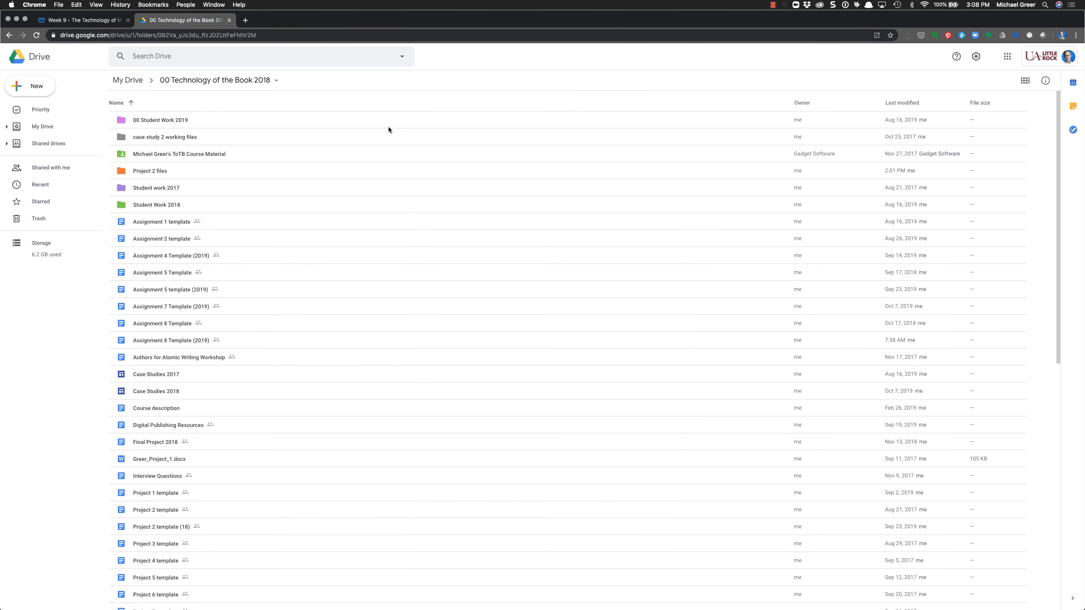
{"action": "key", "text": "super+equal"}
{"action": "key", "text": "super+equal"}
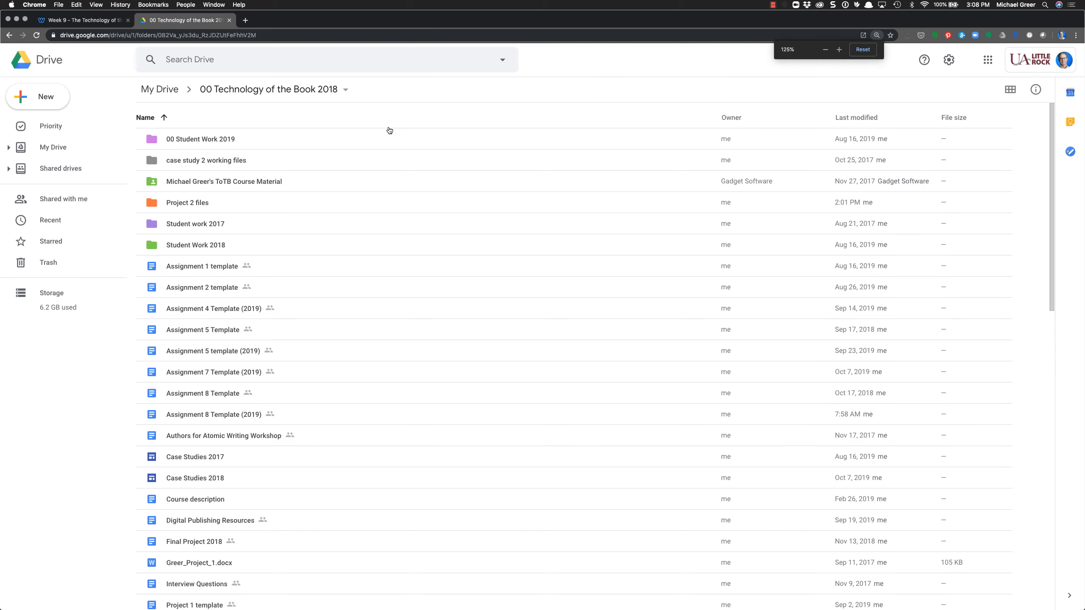
{"action": "key", "text": "super+equal"}
{"action": "key", "text": "super+equal"}
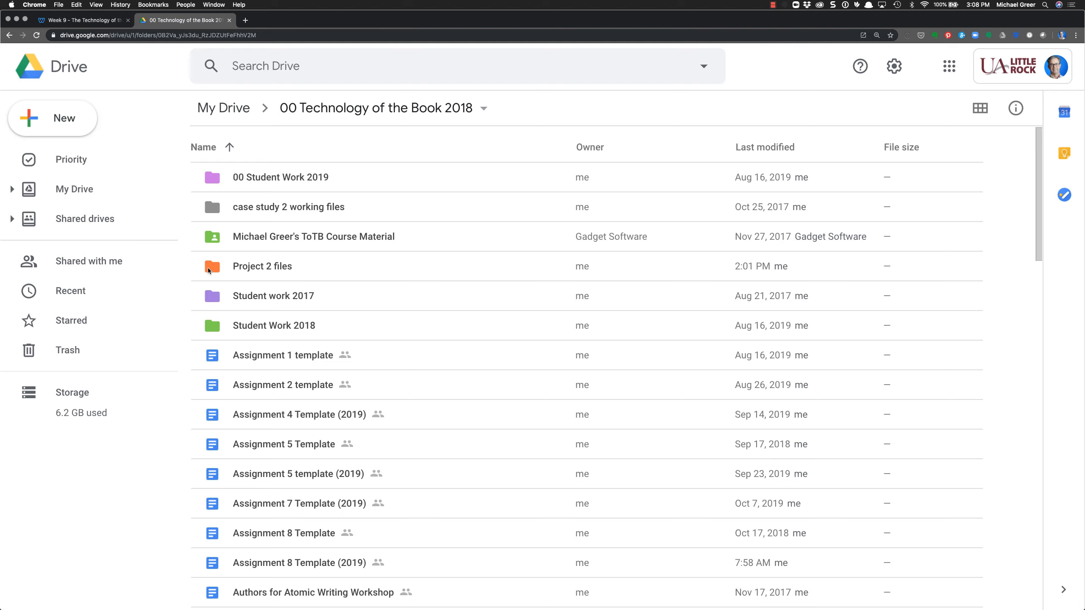
{"action": "double_click", "coordinate": [261, 269]}
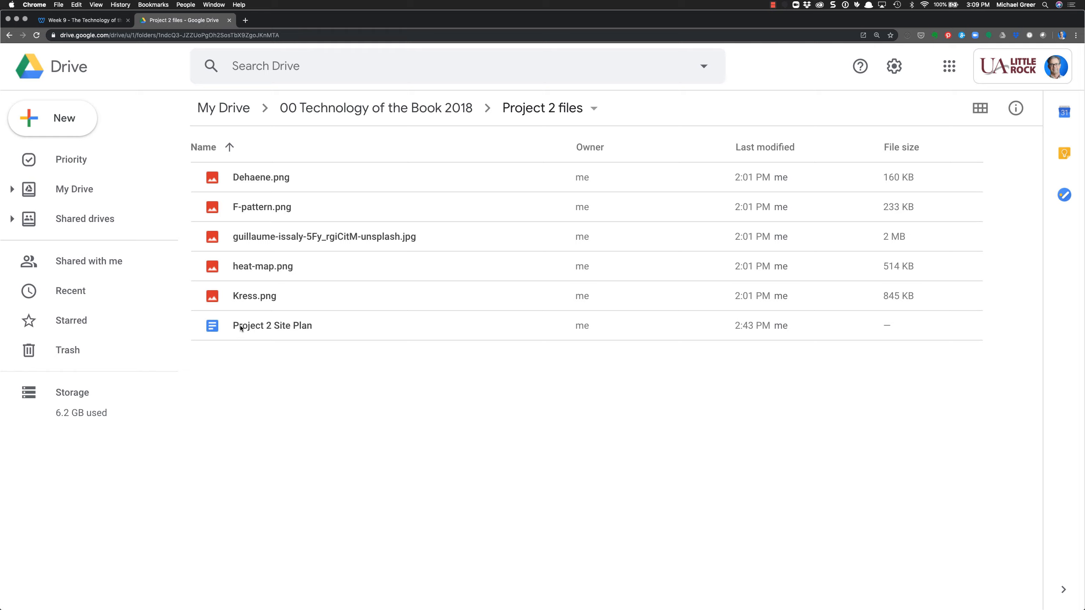
{"action": "double_click", "coordinate": [275, 327]}
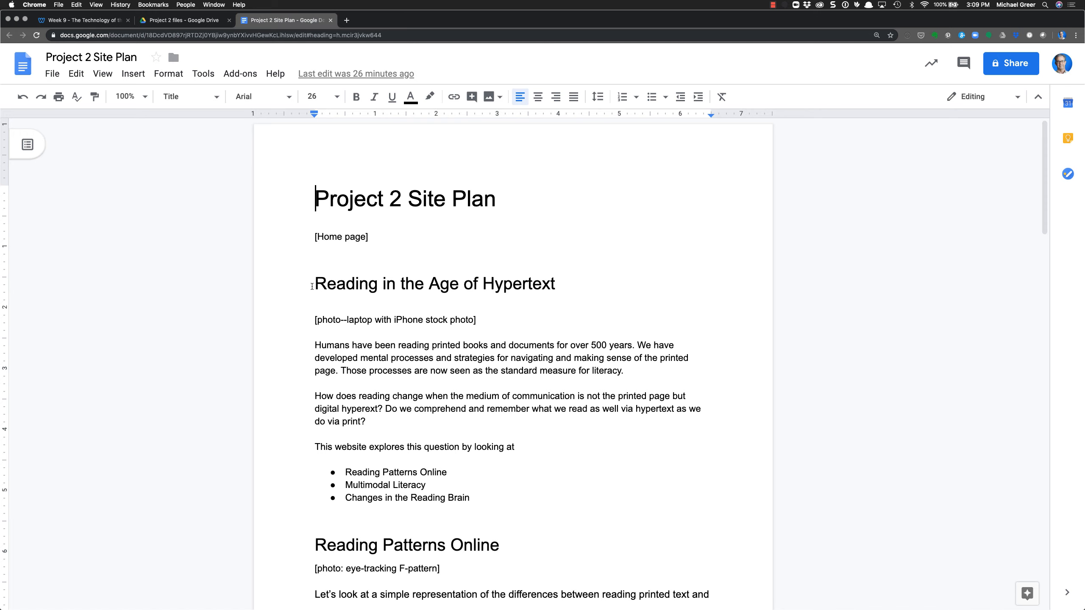
Read through the site plan's section headings, from the home page text to Conclusion and Works Cited
{"action": "scroll", "coordinate": [420, 223], "scroll_direction": "down", "scroll_amount": 3}
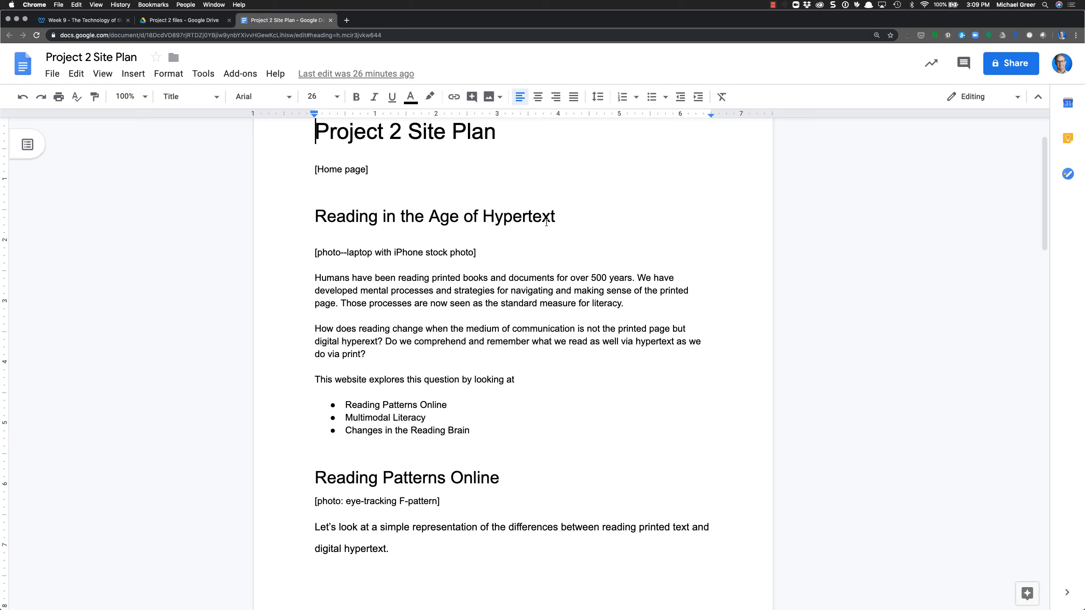
{"action": "scroll", "coordinate": [246, 384], "scroll_direction": "down", "scroll_amount": 5}
{"action": "scroll", "coordinate": [246, 383], "scroll_direction": "down", "scroll_amount": 2}
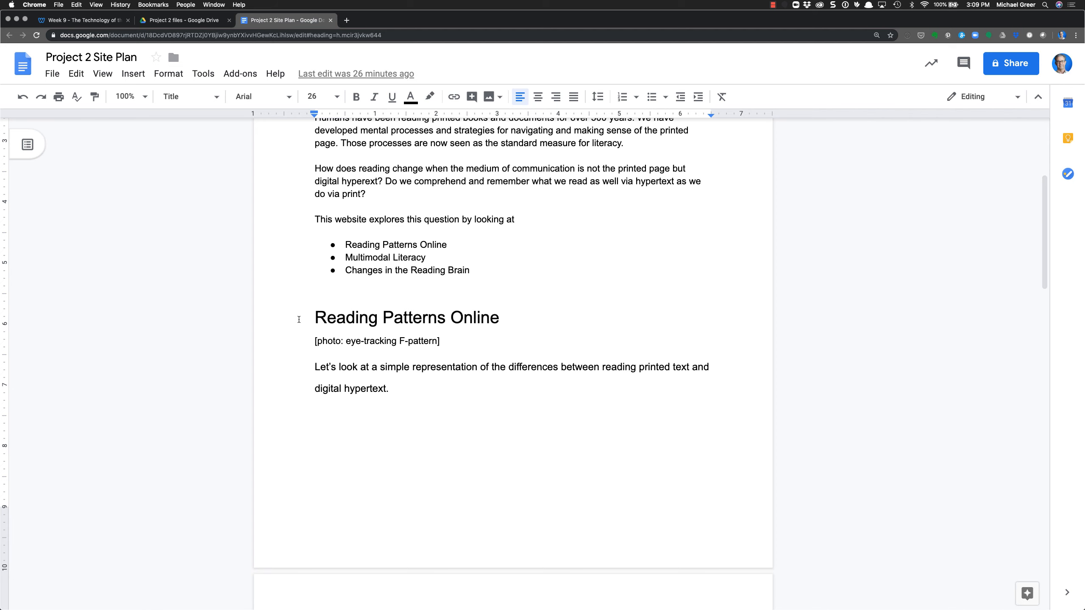
{"action": "scroll", "coordinate": [299, 319], "scroll_direction": "down", "scroll_amount": 20}
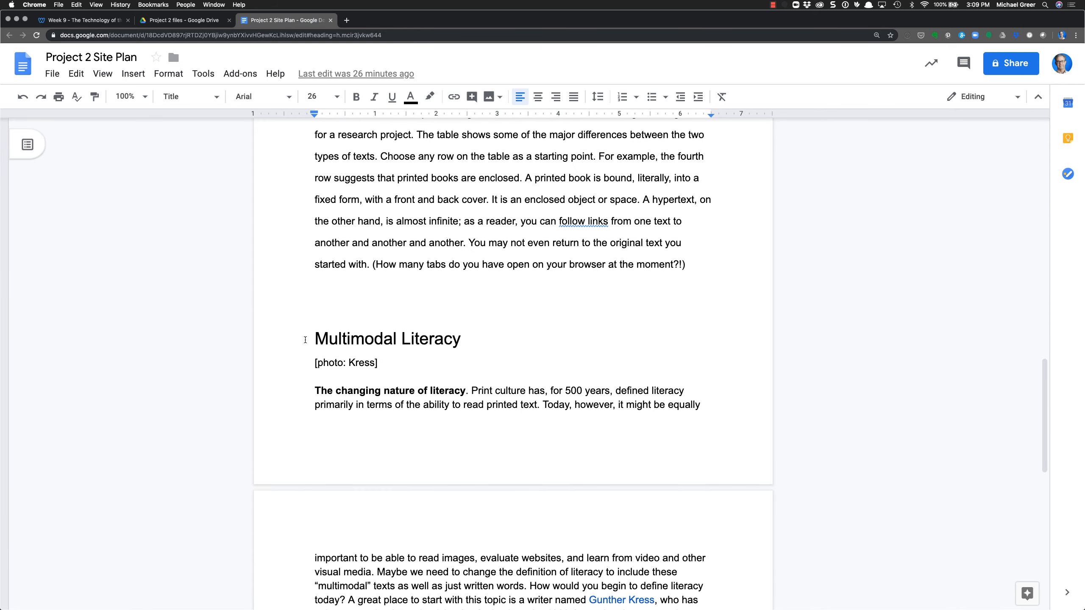
{"action": "scroll", "coordinate": [306, 340], "scroll_direction": "down", "scroll_amount": 15}
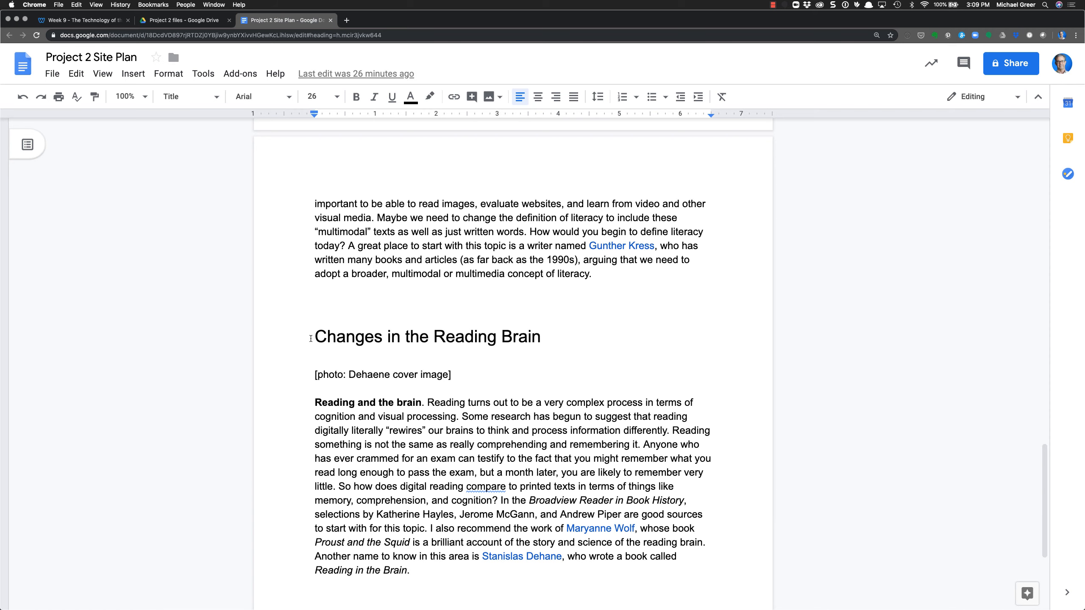
{"action": "scroll", "coordinate": [310, 339], "scroll_direction": "down", "scroll_amount": 9}
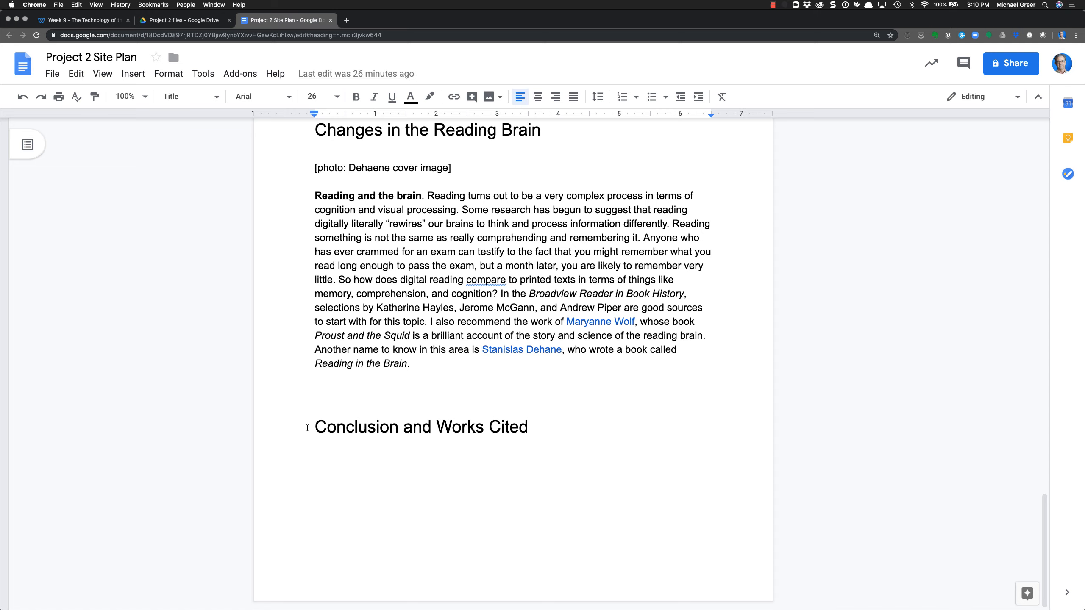
{"action": "scroll", "coordinate": [307, 427], "scroll_direction": "up", "scroll_amount": 12}
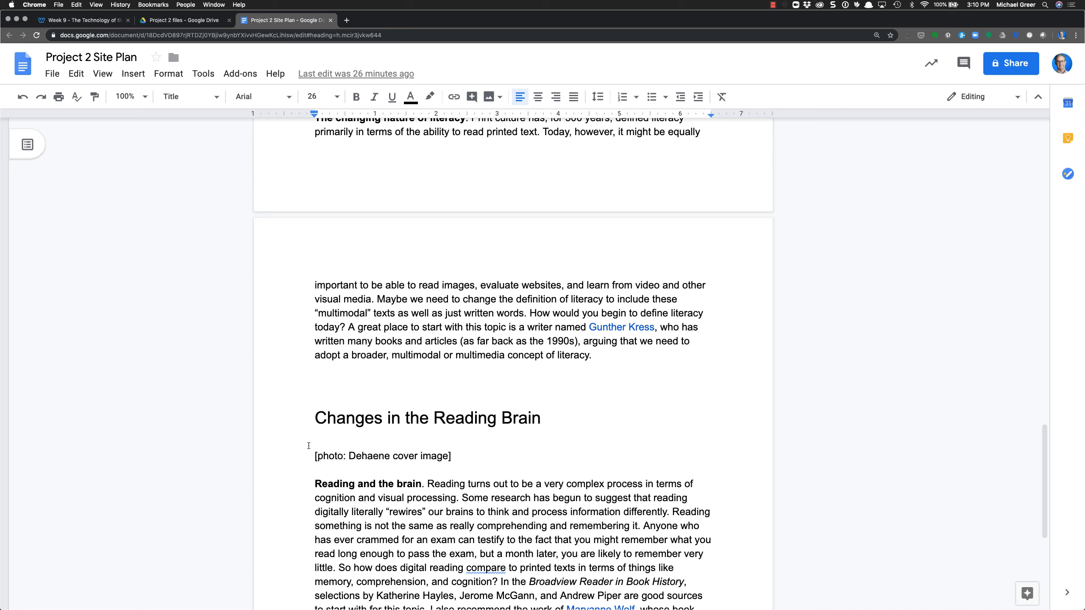
Select the Dehaene cover image placeholder in the site plan and check the Project 2 files folder for its matching image
{"action": "left_click_drag", "start_coordinate": [311, 456], "coordinate": [459, 461]}
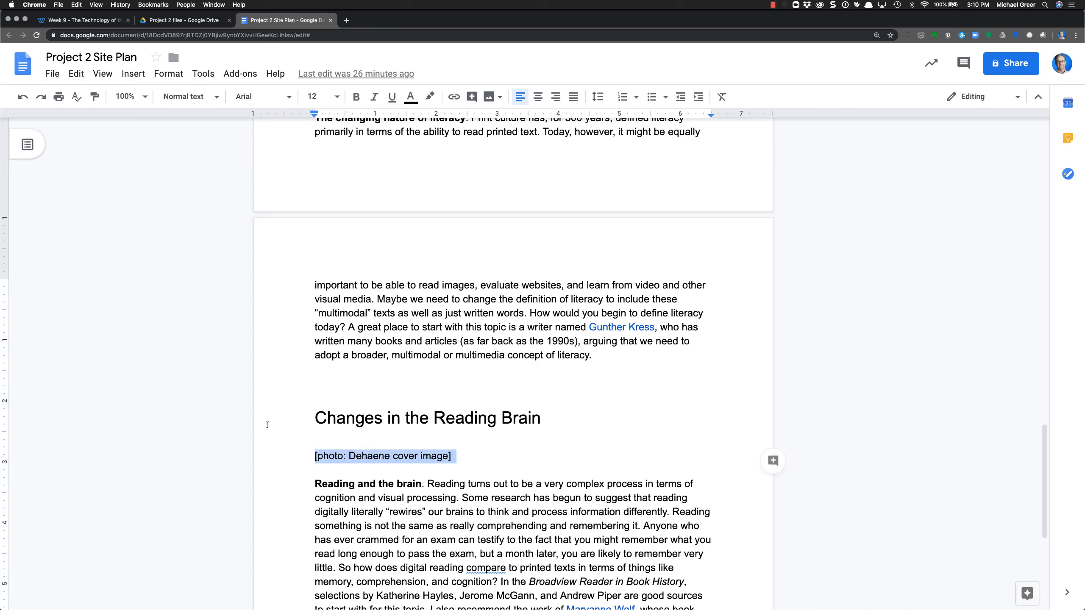
{"action": "scroll", "coordinate": [277, 423], "scroll_direction": "up", "scroll_amount": 1}
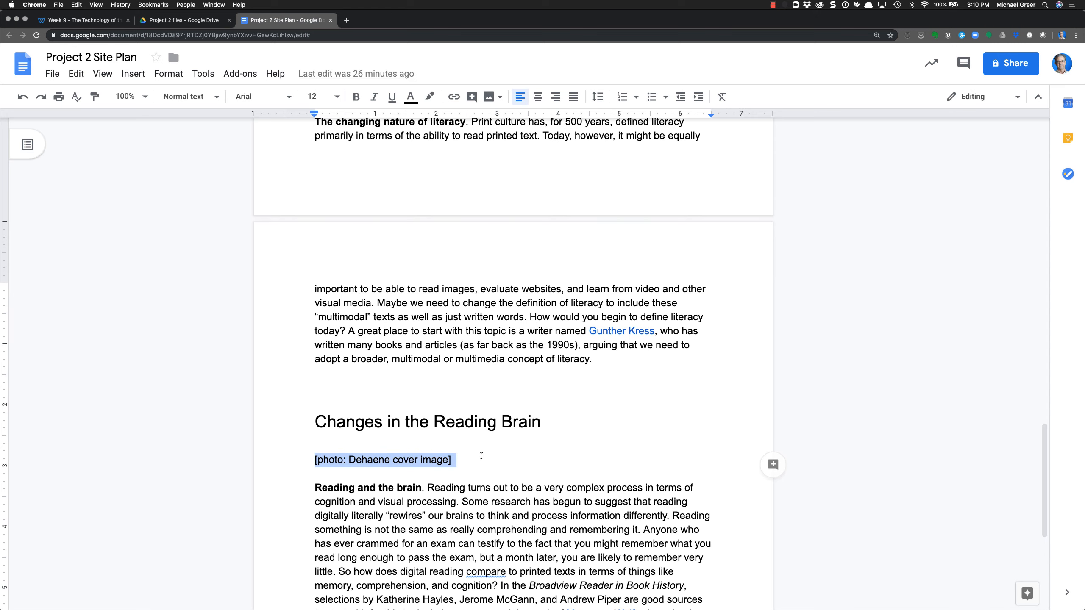
{"action": "left_click", "coordinate": [183, 20]}
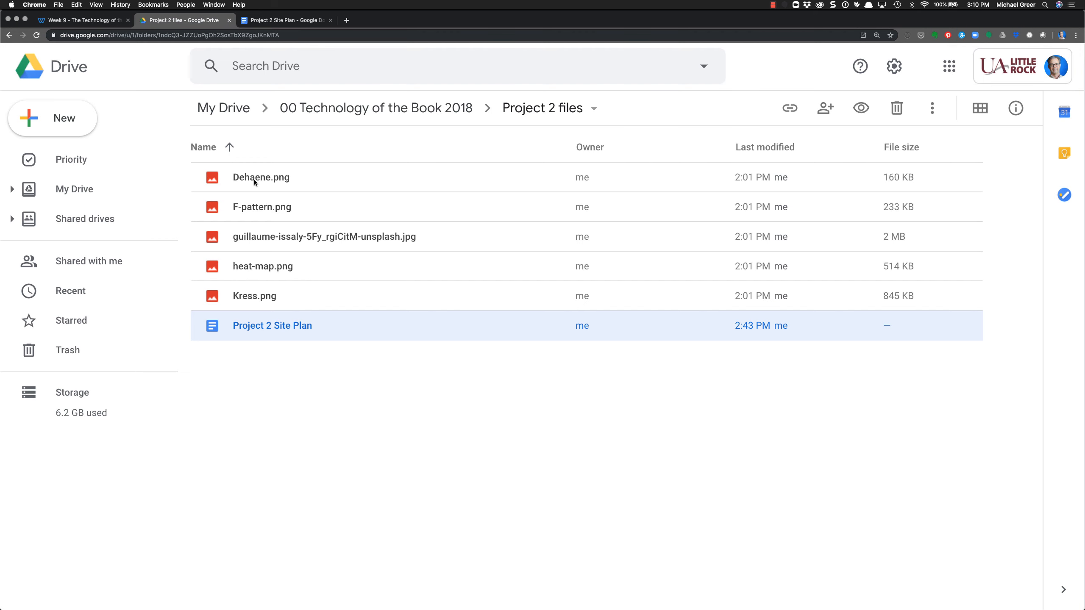
{"action": "left_click", "coordinate": [285, 20]}
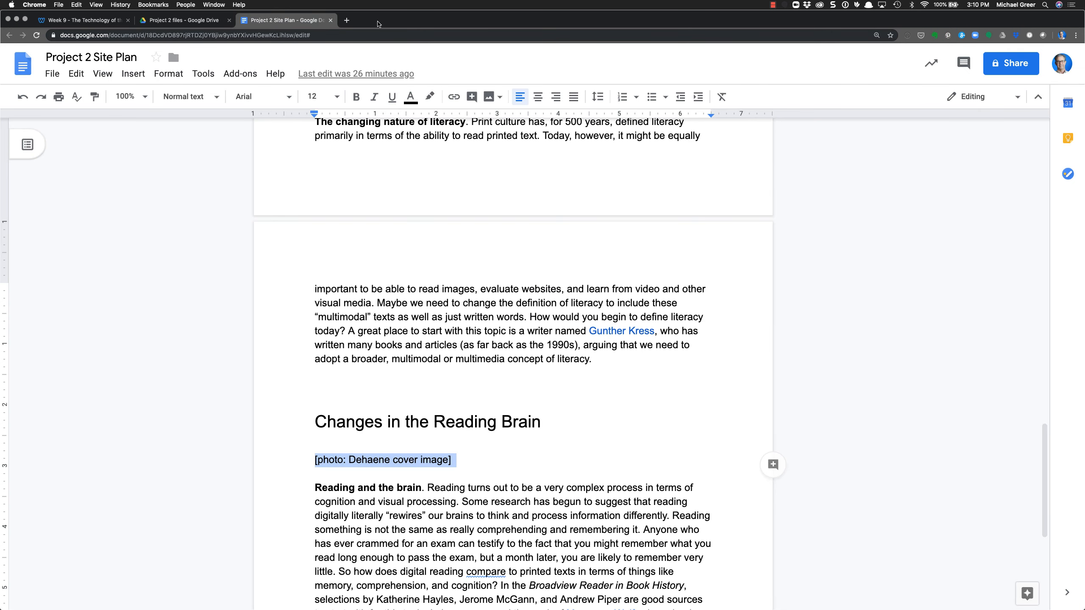
Review the site plan from the Multimodal Literacy text back through the comparison table to the home page section
{"action": "scroll", "coordinate": [282, 273], "scroll_direction": "up", "scroll_amount": 1}
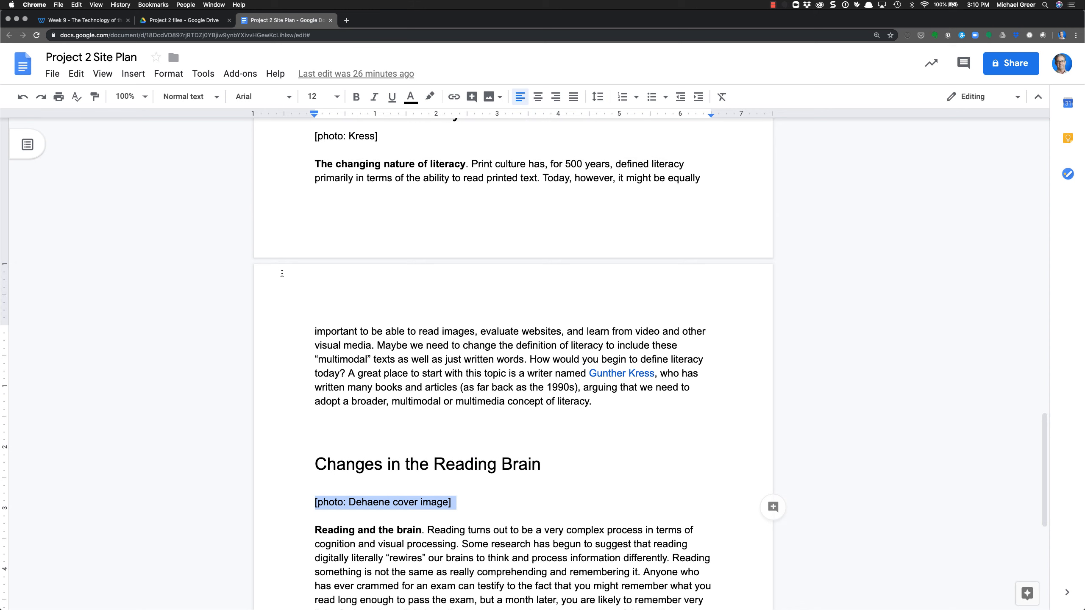
{"action": "left_click_drag", "start_coordinate": [581, 409], "coordinate": [299, 163]}
{"action": "scroll", "coordinate": [300, 286], "scroll_direction": "up", "scroll_amount": 2}
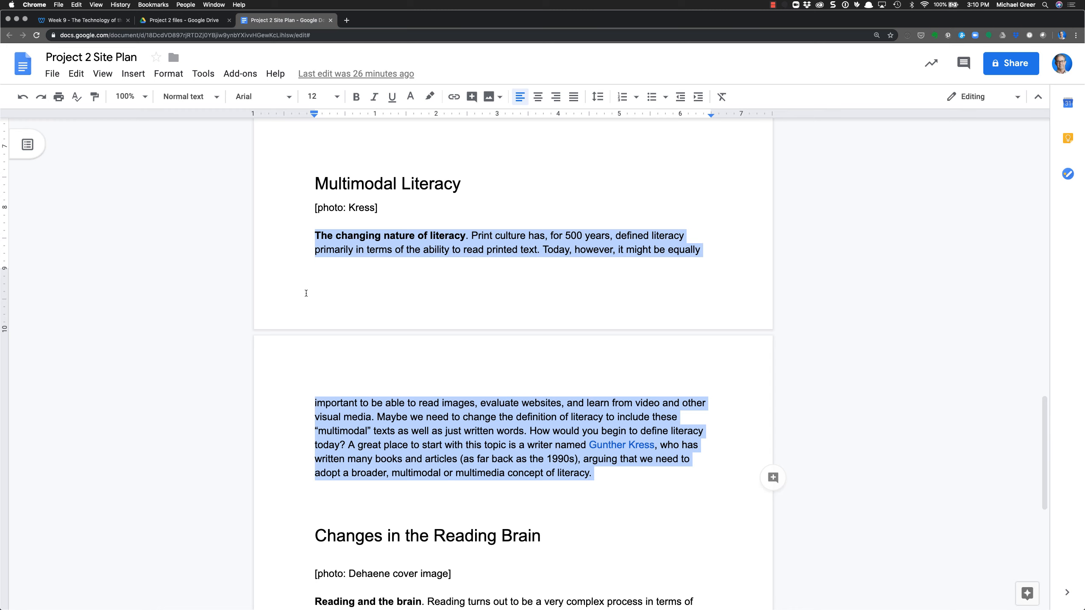
{"action": "left_click", "coordinate": [350, 320]}
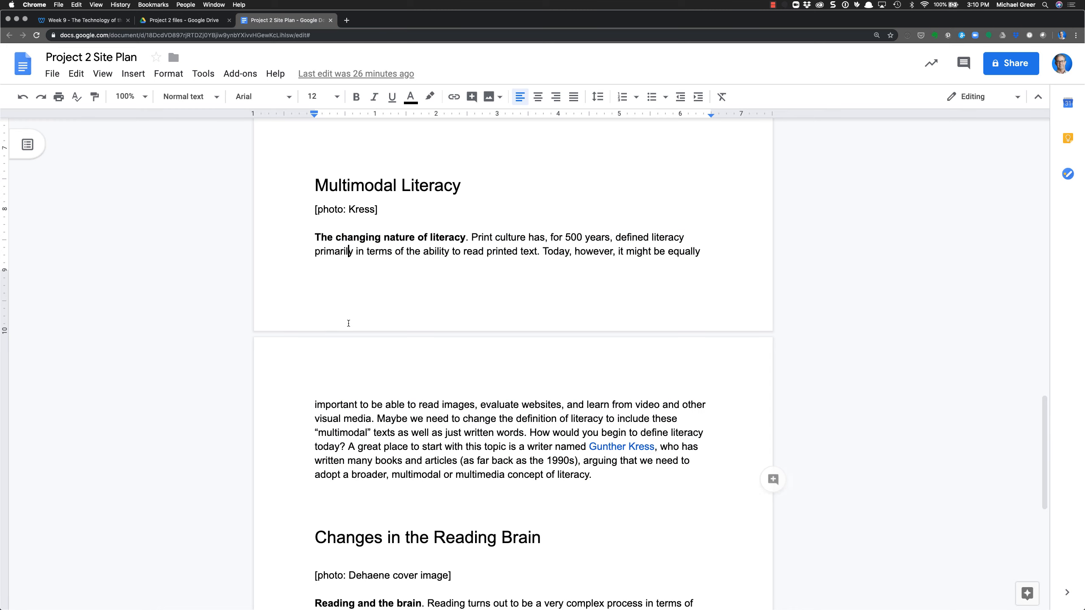
{"action": "scroll", "coordinate": [351, 322], "scroll_direction": "up", "scroll_amount": 5}
{"action": "scroll", "coordinate": [350, 322], "scroll_direction": "up", "scroll_amount": 5}
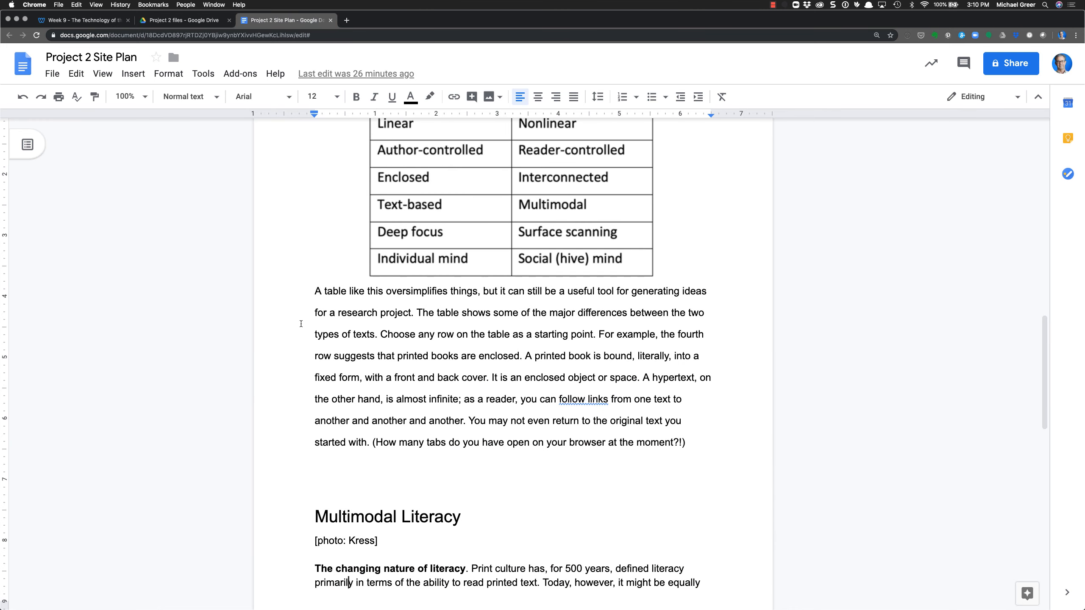
{"action": "scroll", "coordinate": [302, 324], "scroll_direction": "up", "scroll_amount": 12}
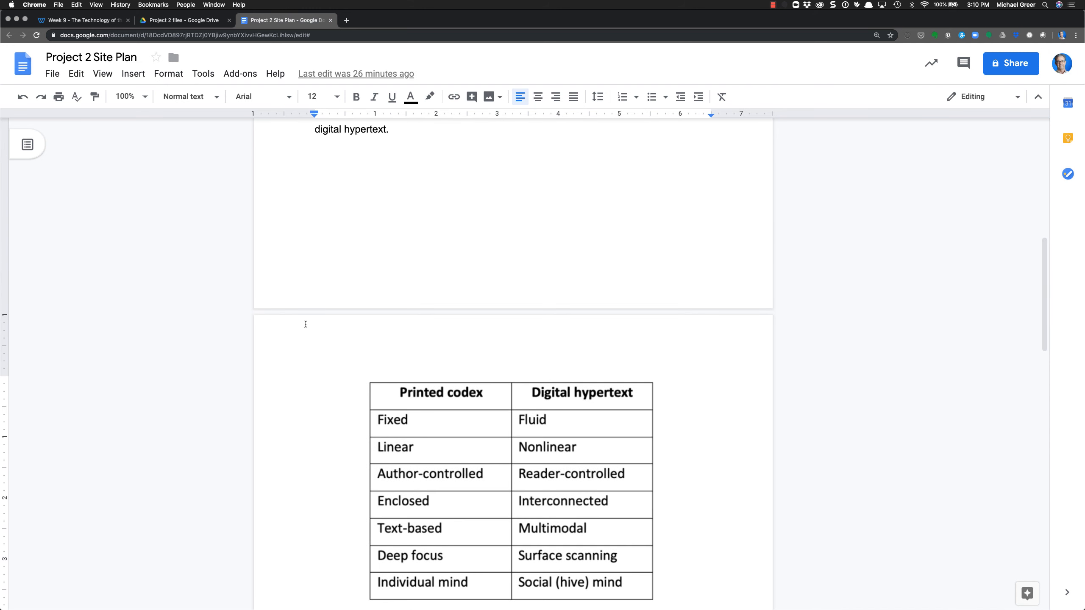
{"action": "scroll", "coordinate": [306, 323], "scroll_direction": "up", "scroll_amount": 6}
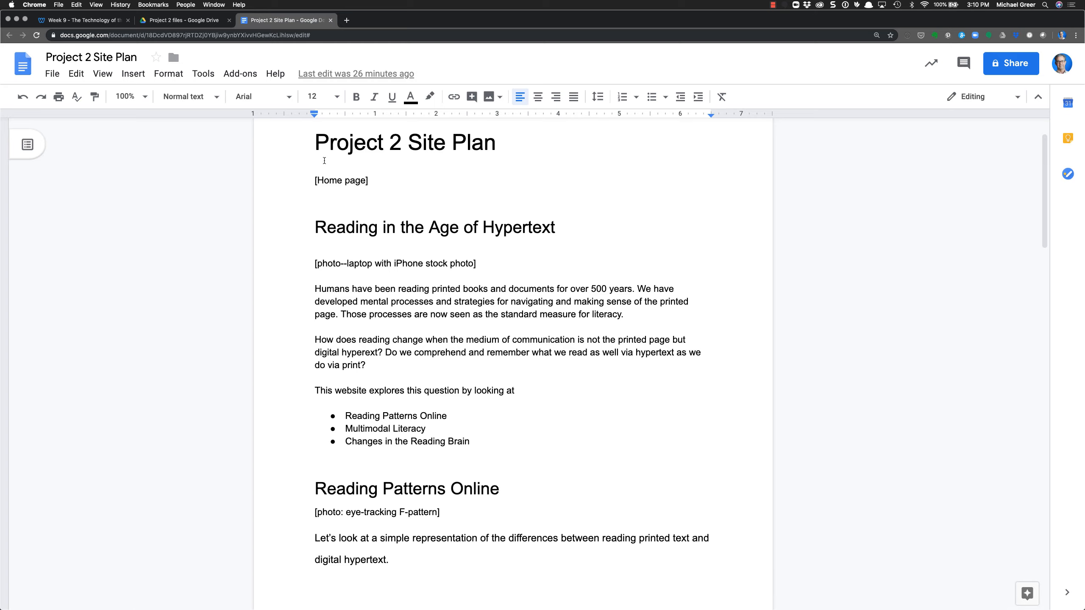
{"action": "scroll", "coordinate": [300, 183], "scroll_direction": "up", "scroll_amount": 1}
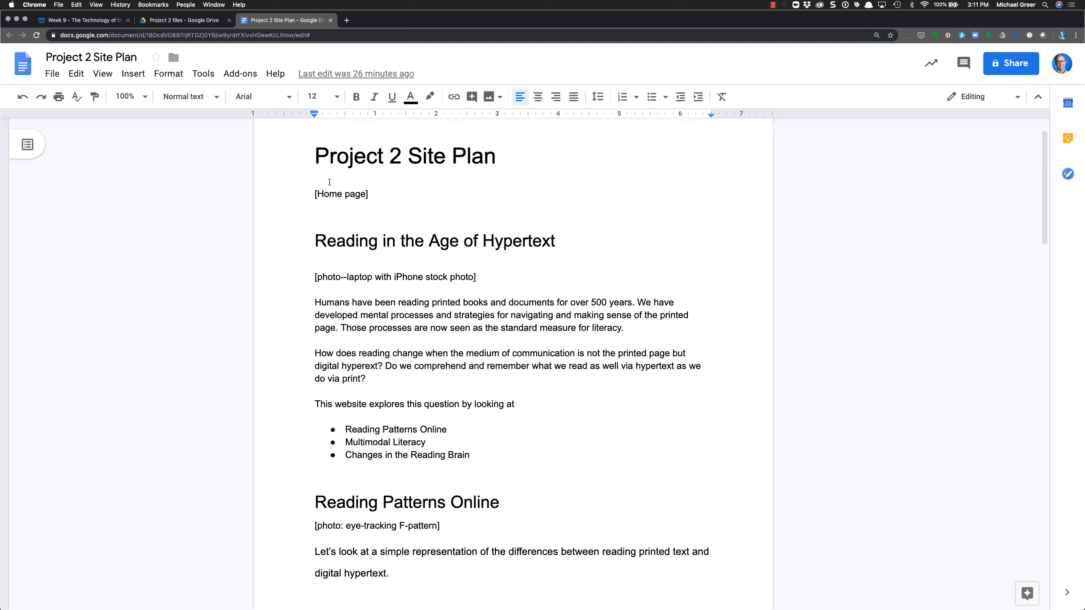
Create a new Google Sites website in the Project 2 files folder on Google Drive
{"action": "left_click", "coordinate": [172, 21]}
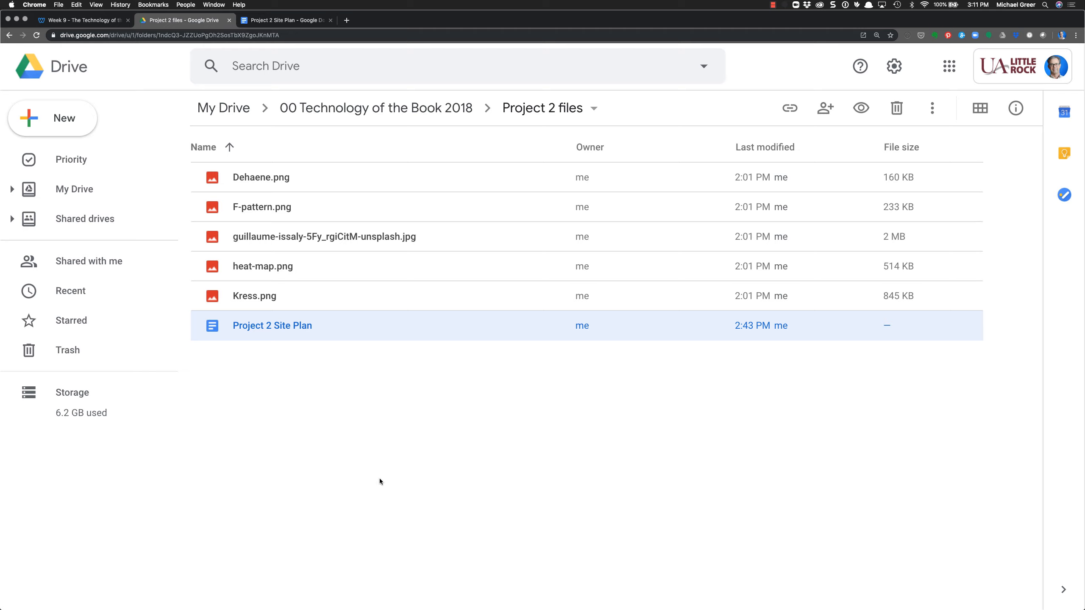
{"action": "left_click", "coordinate": [52, 117]}
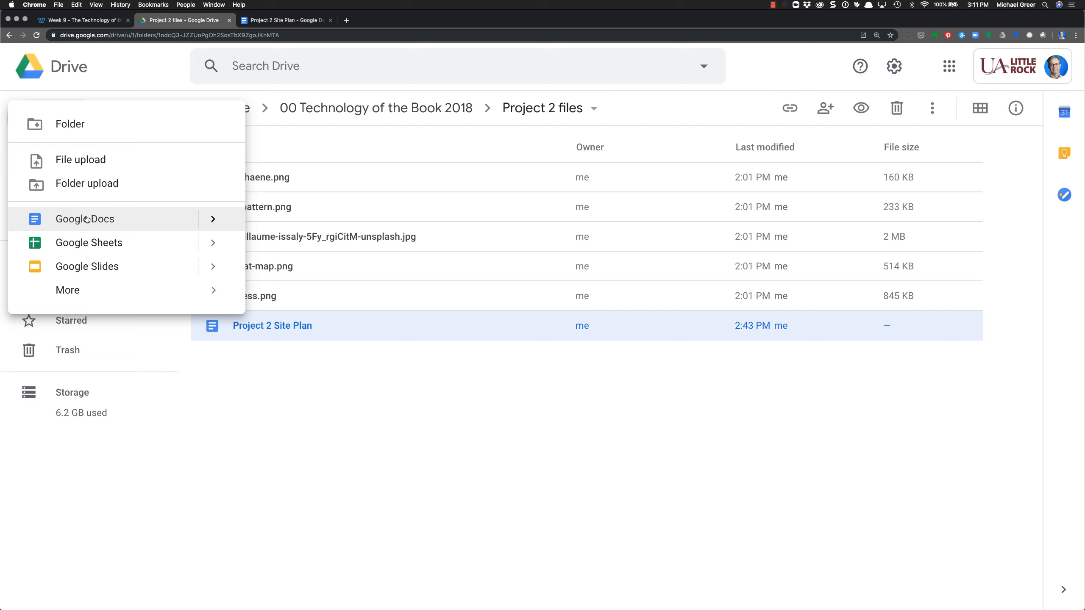
{"action": "mouse_move", "coordinate": [66, 291]}
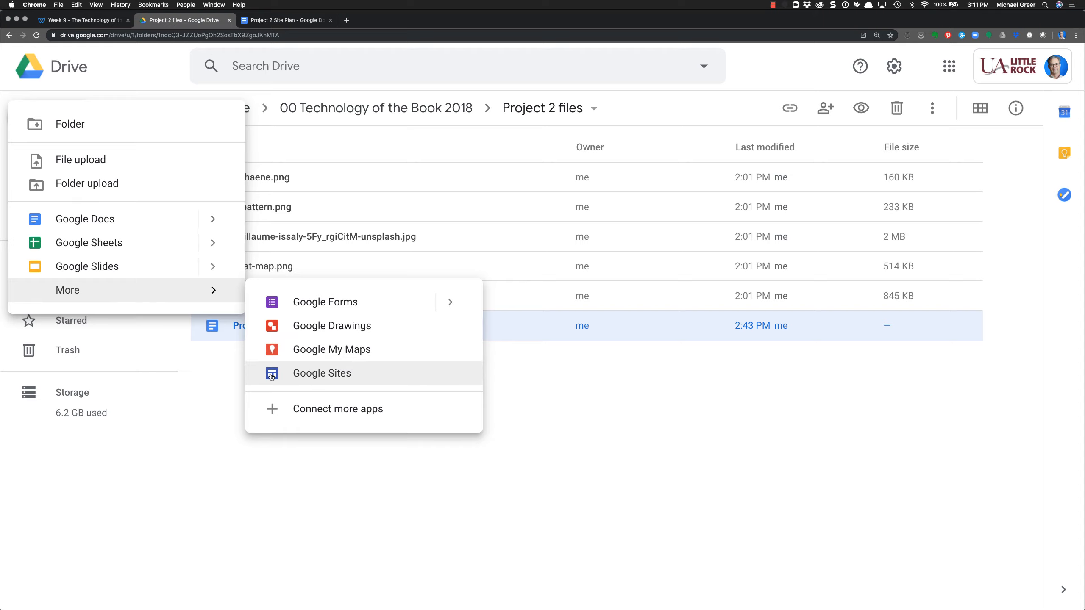
{"action": "left_click", "coordinate": [321, 378]}
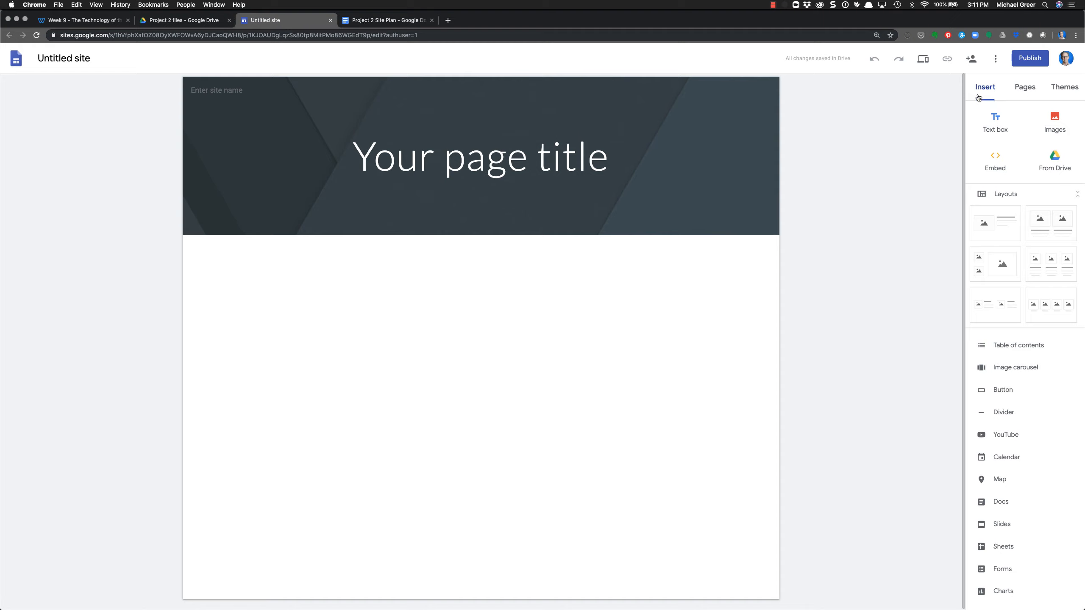
Try the Aristotle, Diplomat, Vision, Level and Impression themes on the new site, and settle on Aristotle
{"action": "left_click", "coordinate": [1025, 89]}
{"action": "left_click", "coordinate": [1067, 90]}
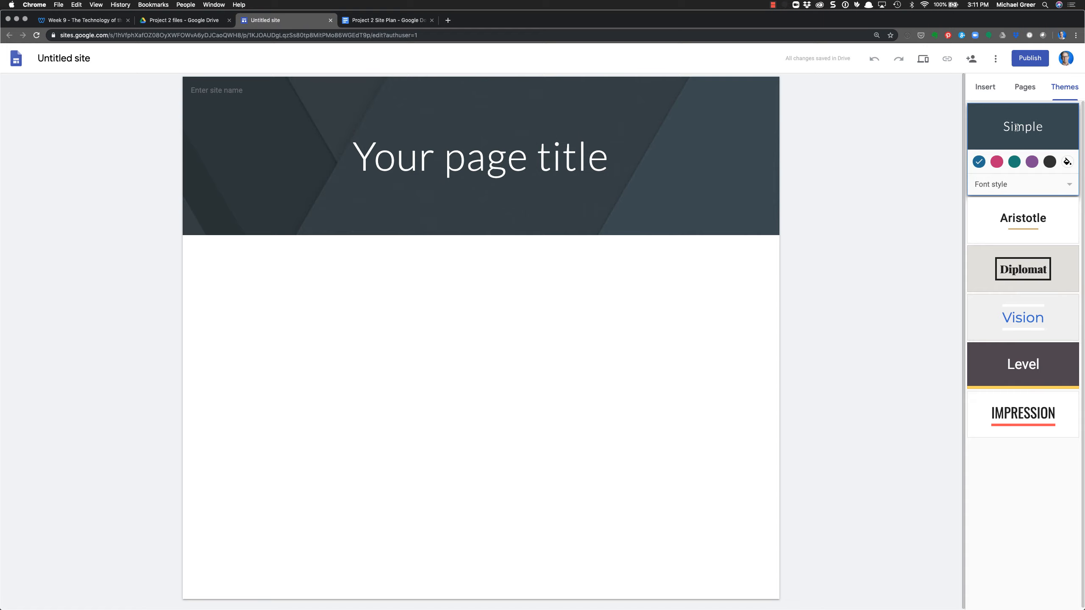
{"action": "left_click", "coordinate": [1037, 219]}
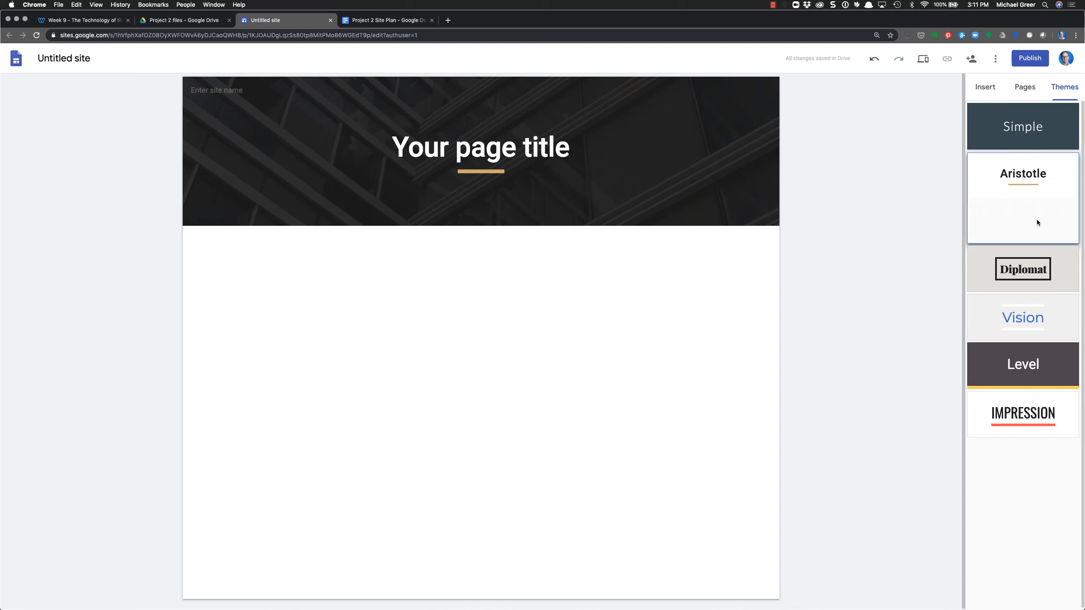
{"action": "left_click", "coordinate": [1033, 269]}
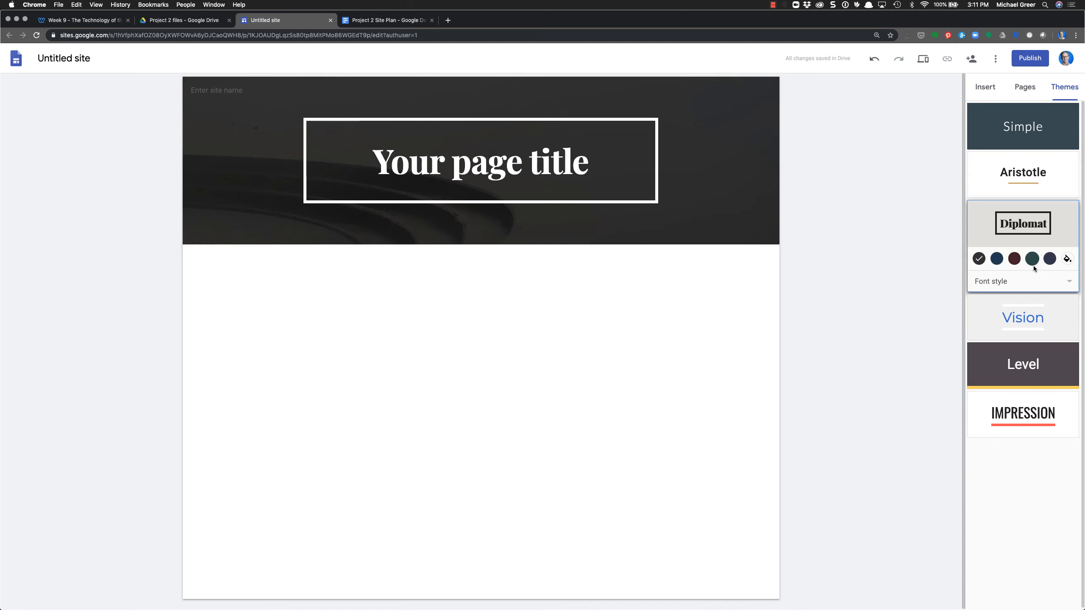
{"action": "left_click", "coordinate": [1025, 310]}
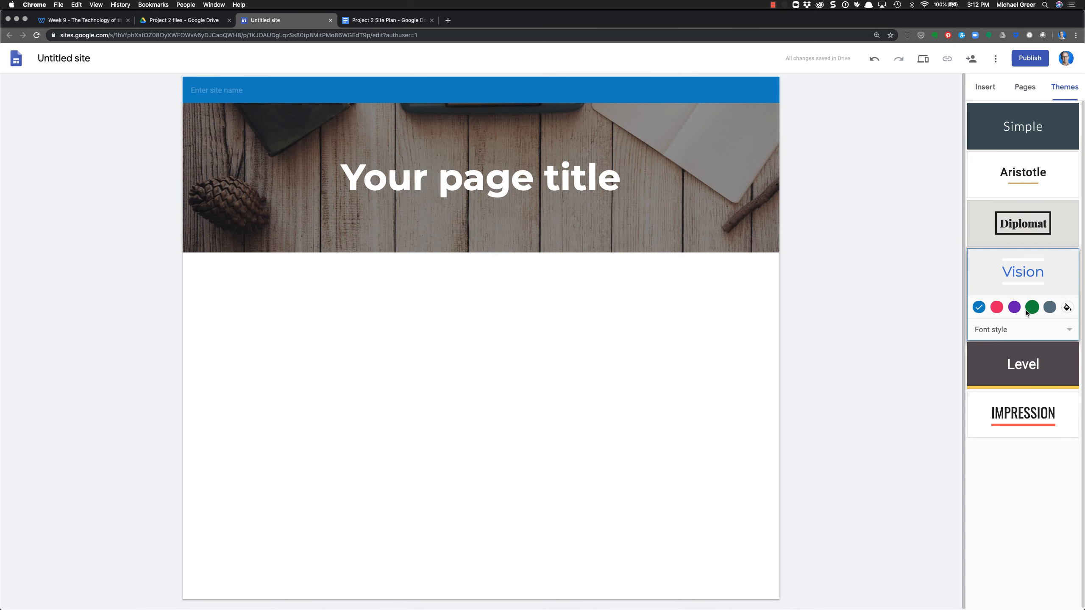
{"action": "left_click", "coordinate": [1019, 362]}
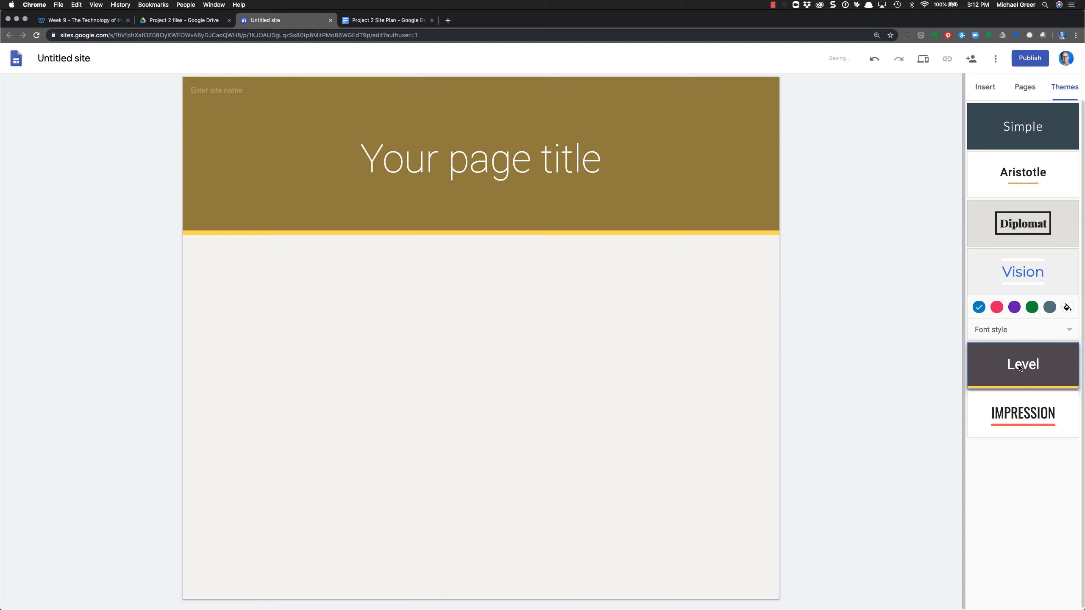
{"action": "left_click", "coordinate": [1020, 411]}
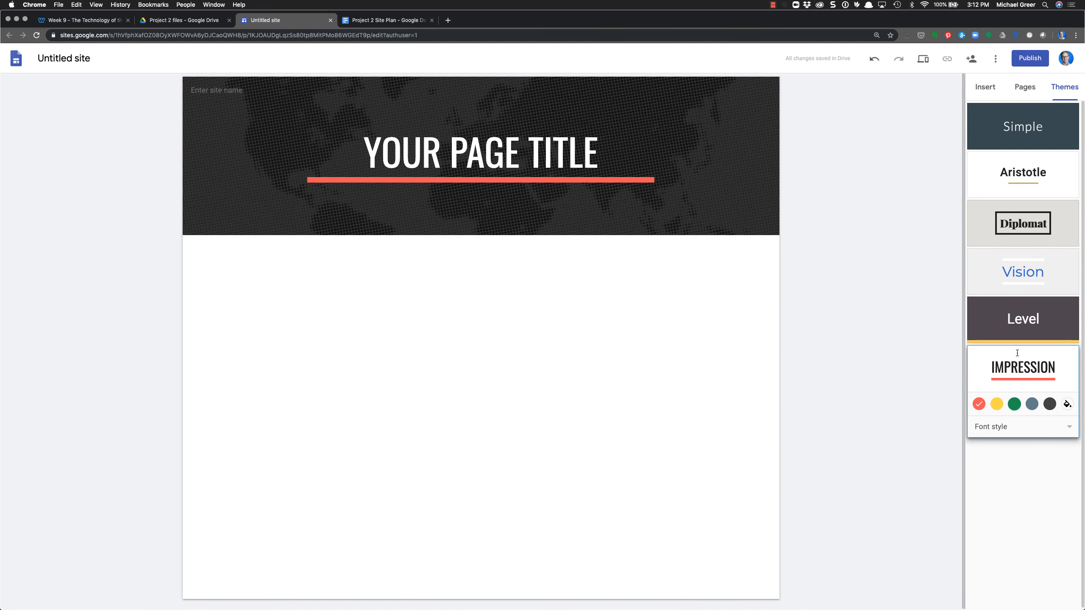
{"action": "left_click", "coordinate": [1017, 179]}
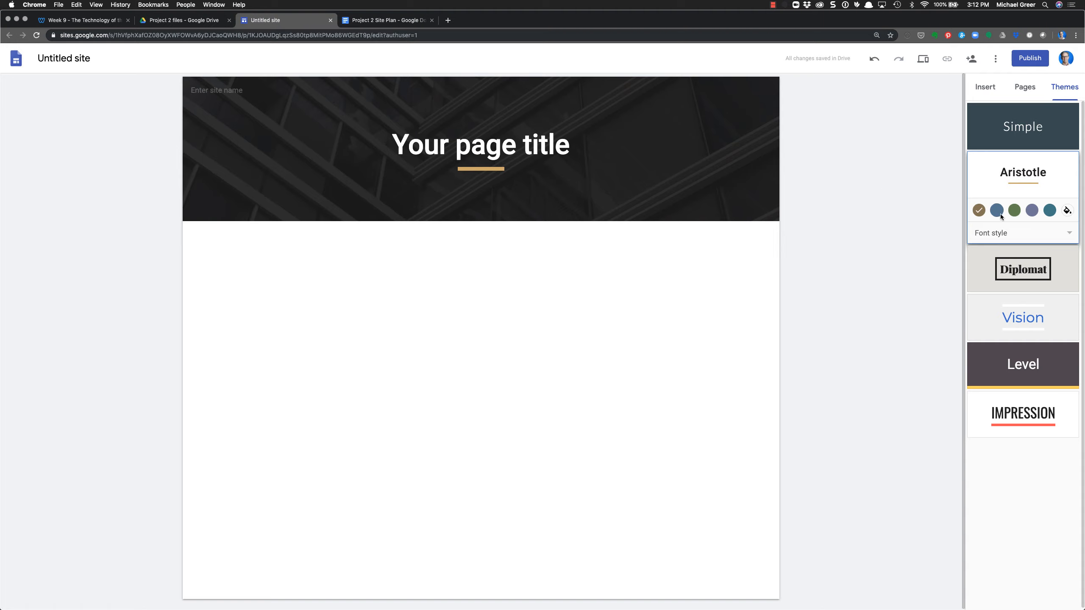
Try the teal, purple, green and brown accent colours for the Aristotle theme and settle on blue
{"action": "left_click", "coordinate": [1045, 211]}
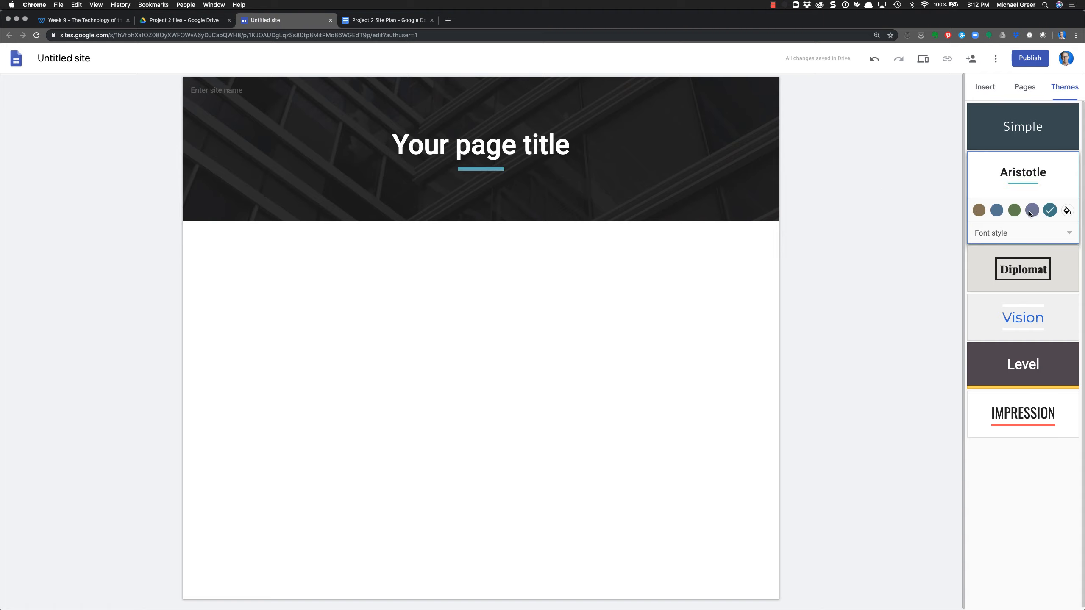
{"action": "left_click", "coordinate": [1030, 210]}
{"action": "left_click", "coordinate": [1014, 211]}
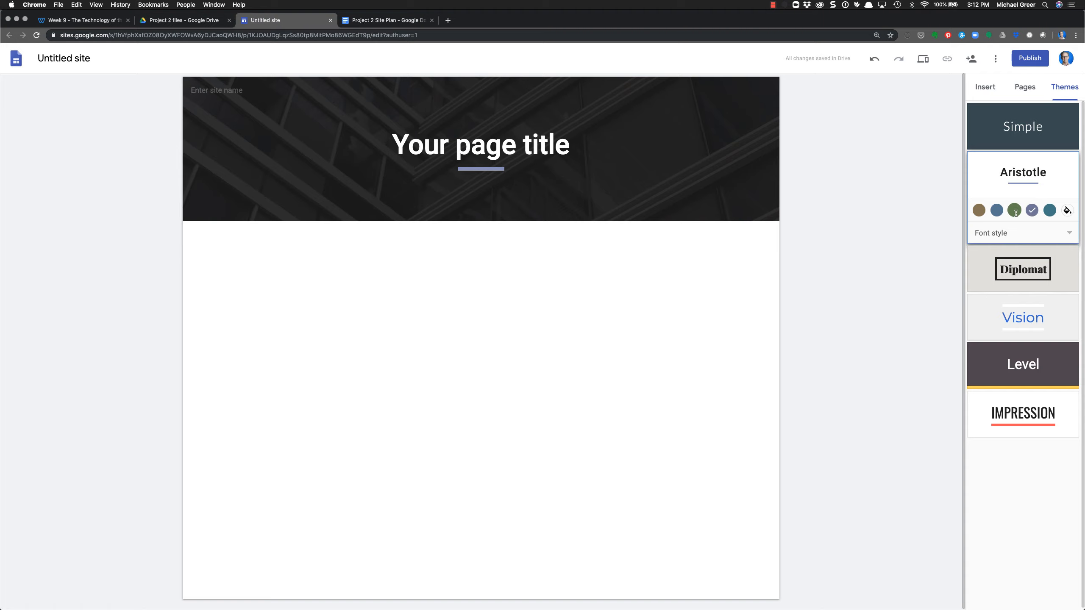
{"action": "left_click", "coordinate": [997, 211]}
{"action": "left_click", "coordinate": [977, 210]}
{"action": "left_click", "coordinate": [996, 210]}
Look over the custom colour picker and the font style choices of the Aristotle theme without changing them
{"action": "left_click", "coordinate": [1067, 210]}
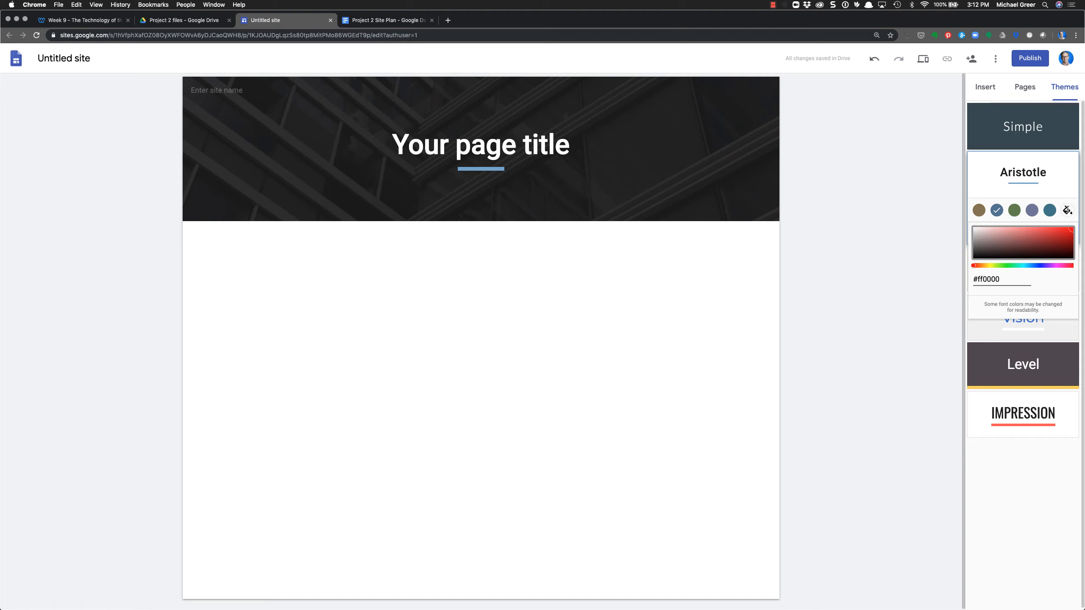
{"action": "left_click", "coordinate": [931, 226]}
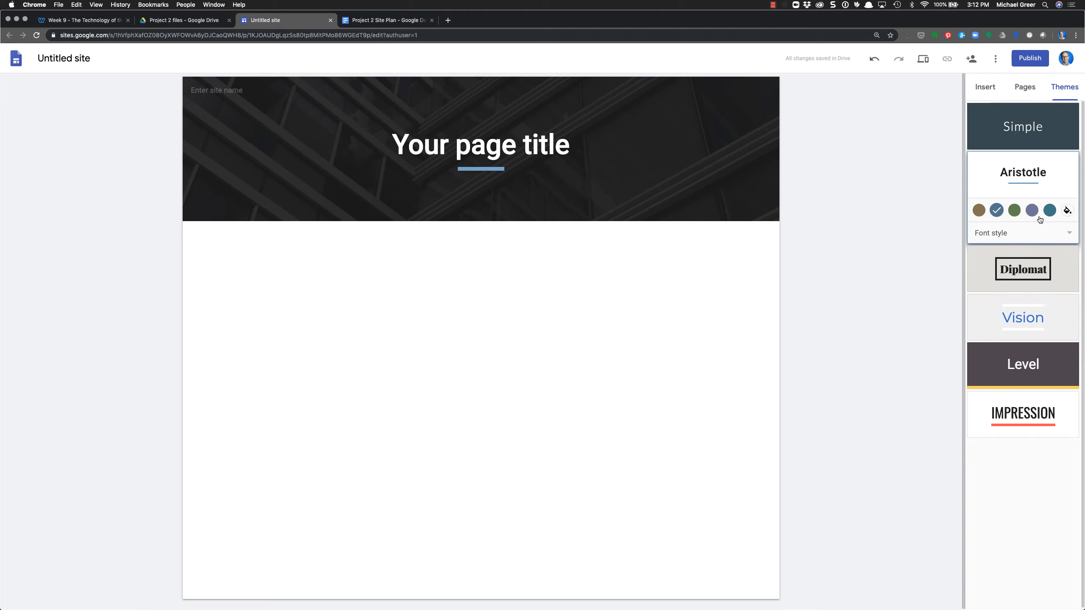
{"action": "left_click", "coordinate": [1070, 235]}
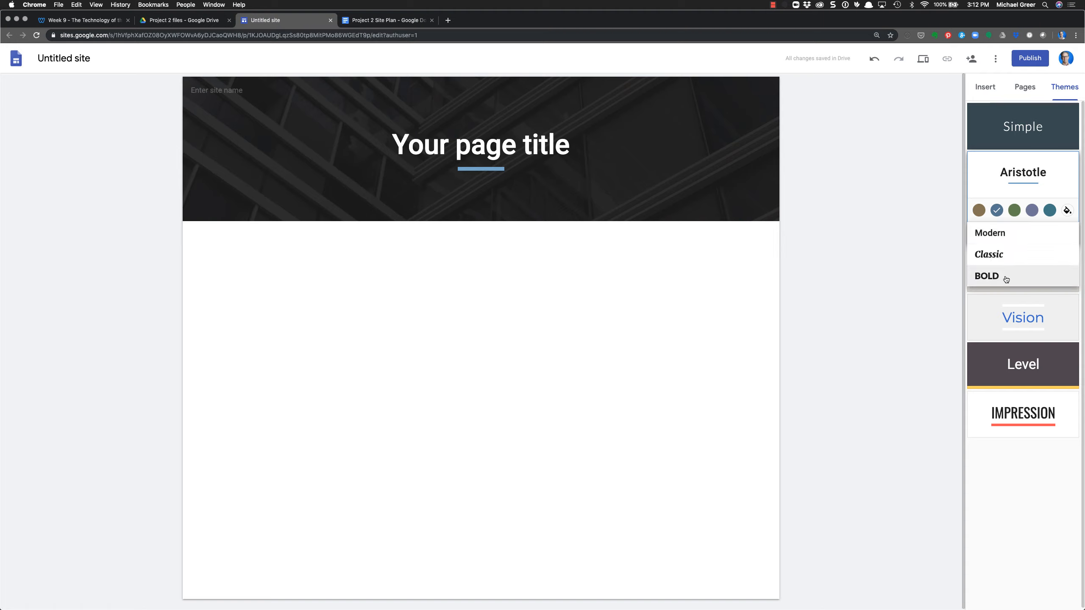
{"action": "left_click", "coordinate": [935, 242]}
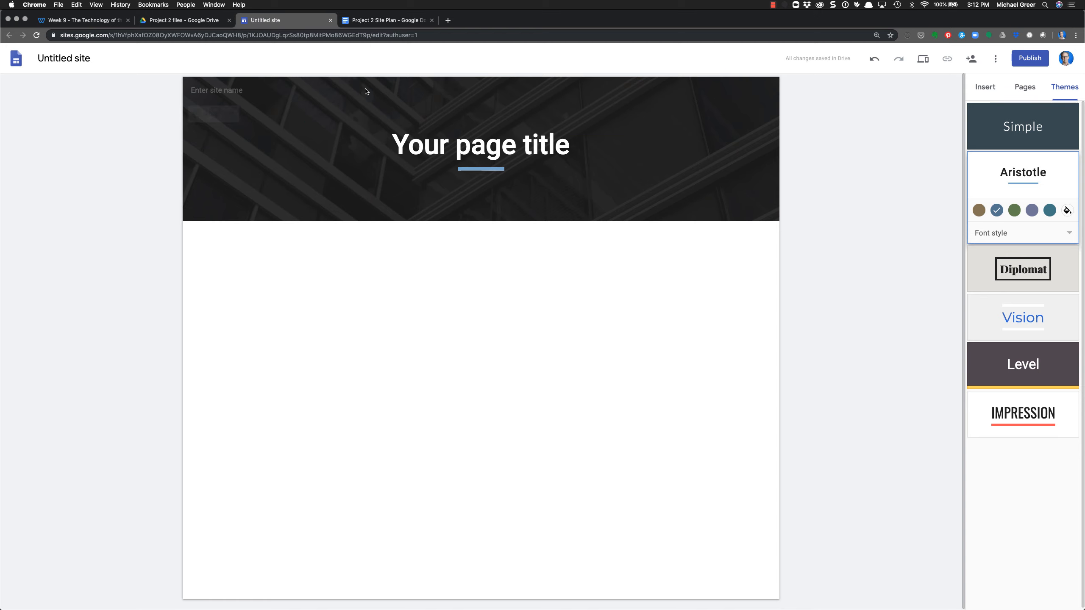
Name the untitled site with the heading "Reading in the Age of Hypertext" copied from the Project 2 Site Plan
{"action": "left_click", "coordinate": [77, 58]}
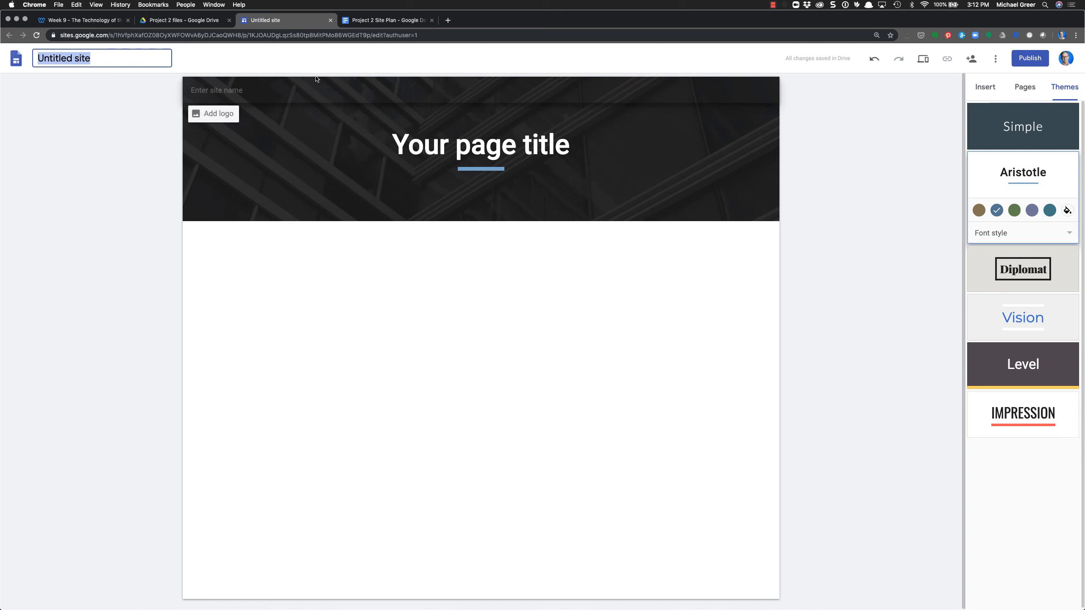
{"action": "left_click", "coordinate": [367, 23]}
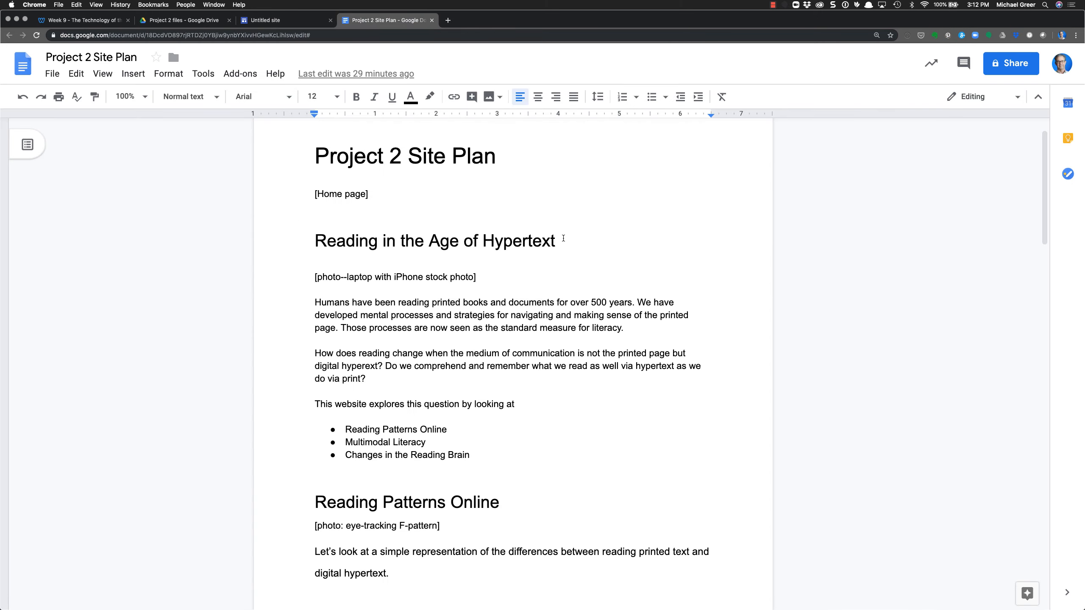
{"action": "left_click_drag", "start_coordinate": [563, 239], "coordinate": [317, 242]}
{"action": "key", "text": "super+c"}
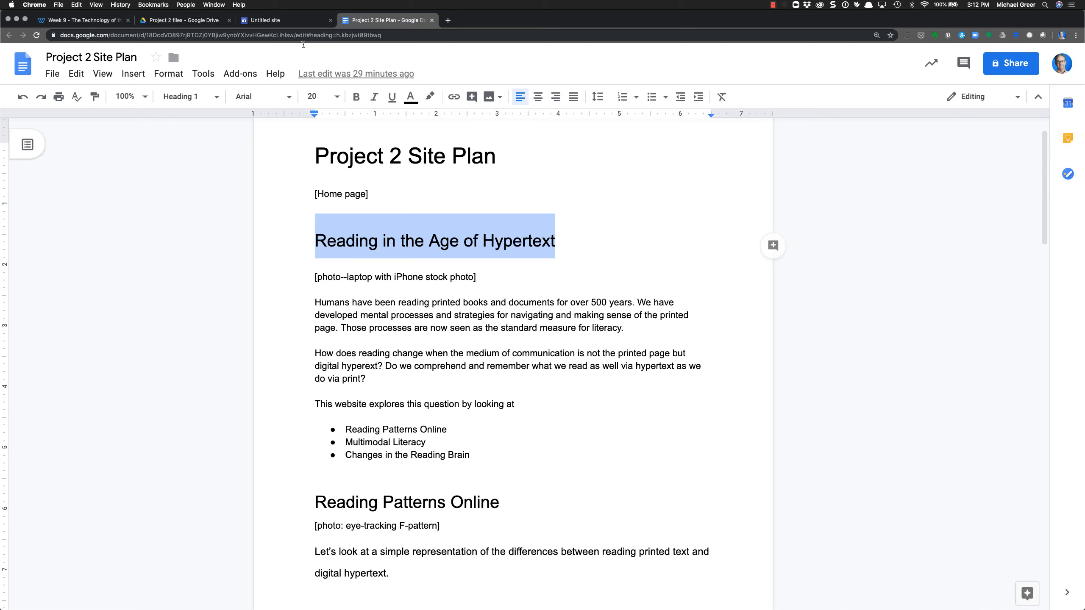
{"action": "left_click", "coordinate": [301, 21]}
{"action": "key", "text": "super+v"}
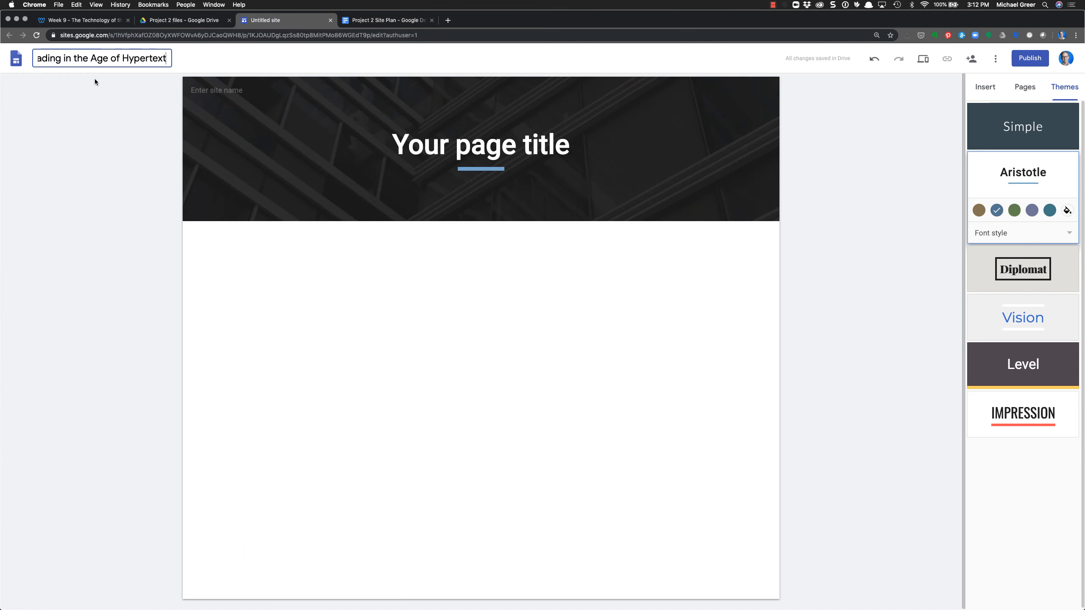
{"action": "left_click", "coordinate": [112, 169]}
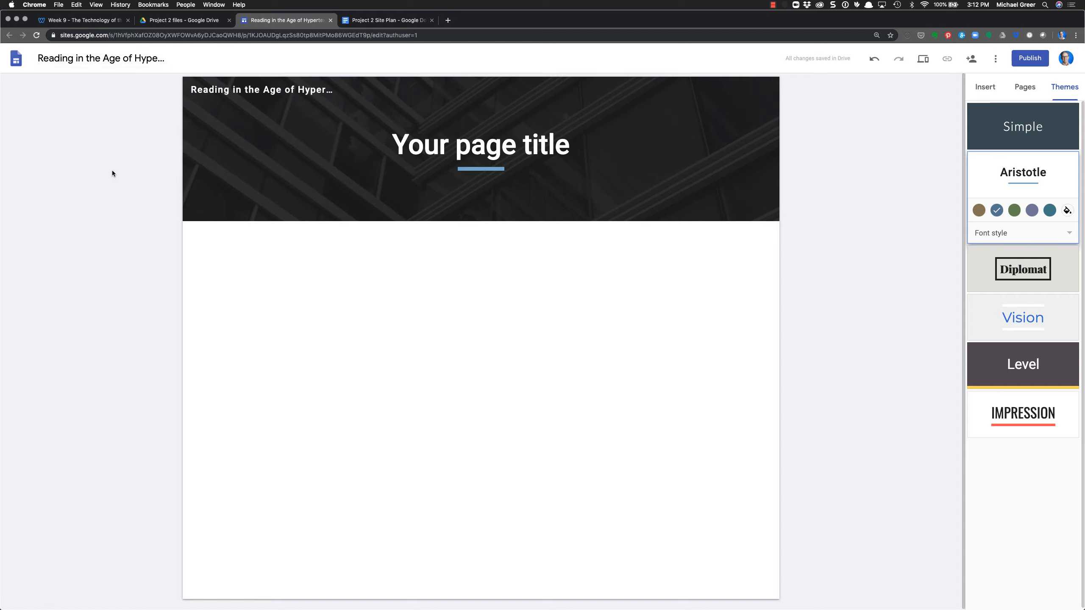
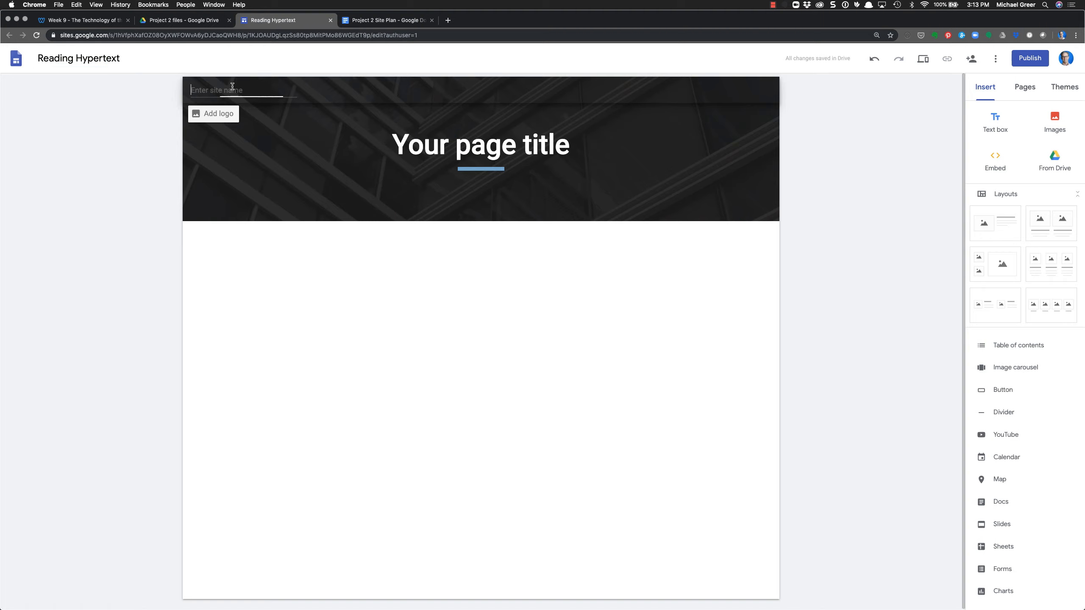
Set the site name in the page header to "Reading Hypertext" and check the options for adding a logo
{"action": "type", "text": "Reading Hypertext"}
{"action": "left_click", "coordinate": [87, 183]}
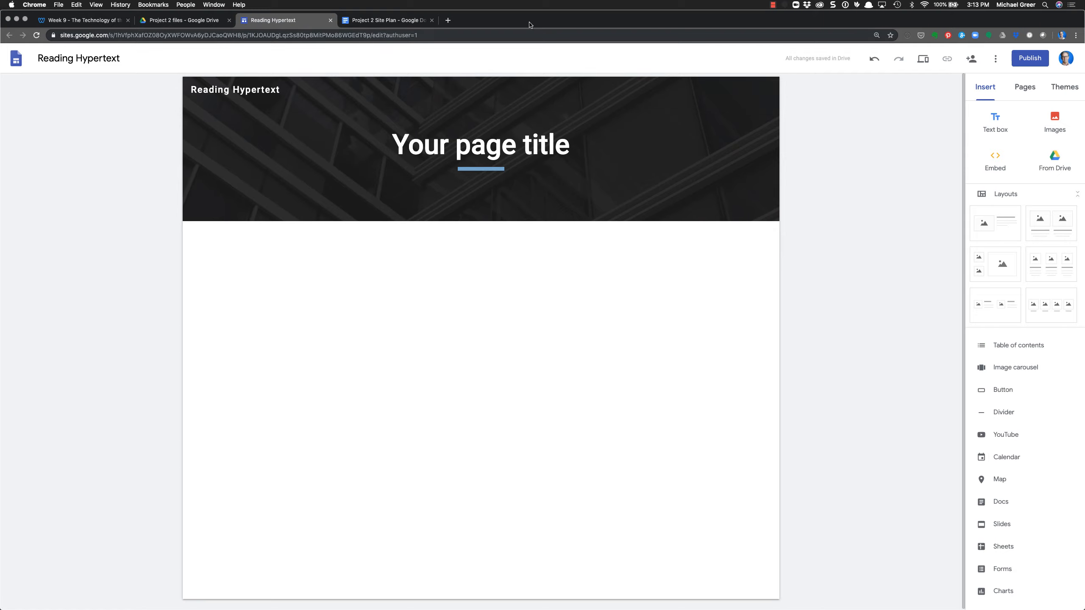
{"action": "left_click_drag", "start_coordinate": [530, 22], "coordinate": [539, 23]}
{"action": "left_click", "coordinate": [223, 114]}
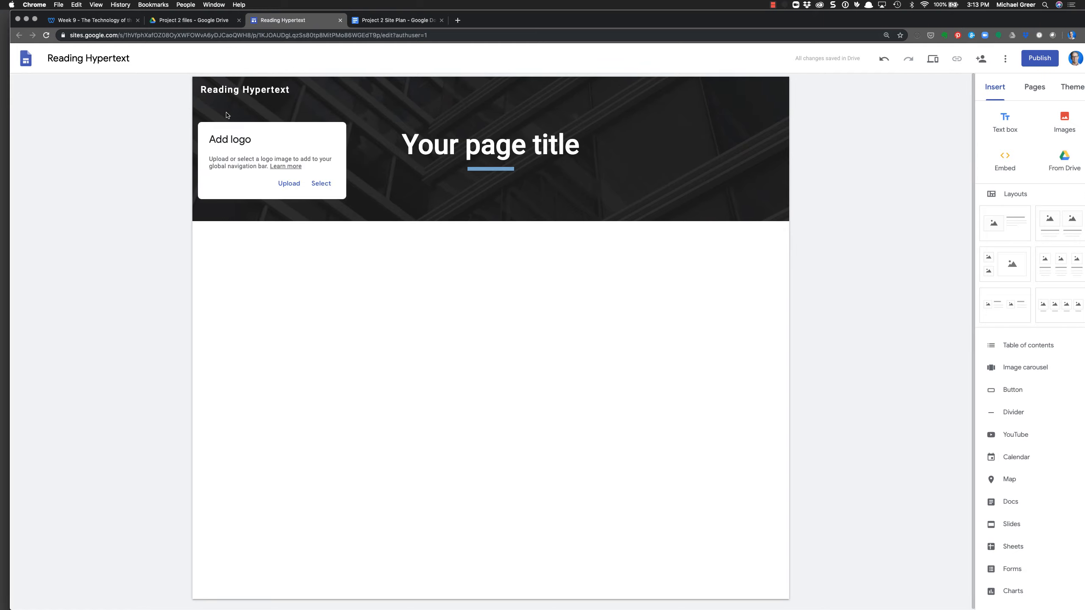
{"action": "left_click", "coordinate": [110, 186]}
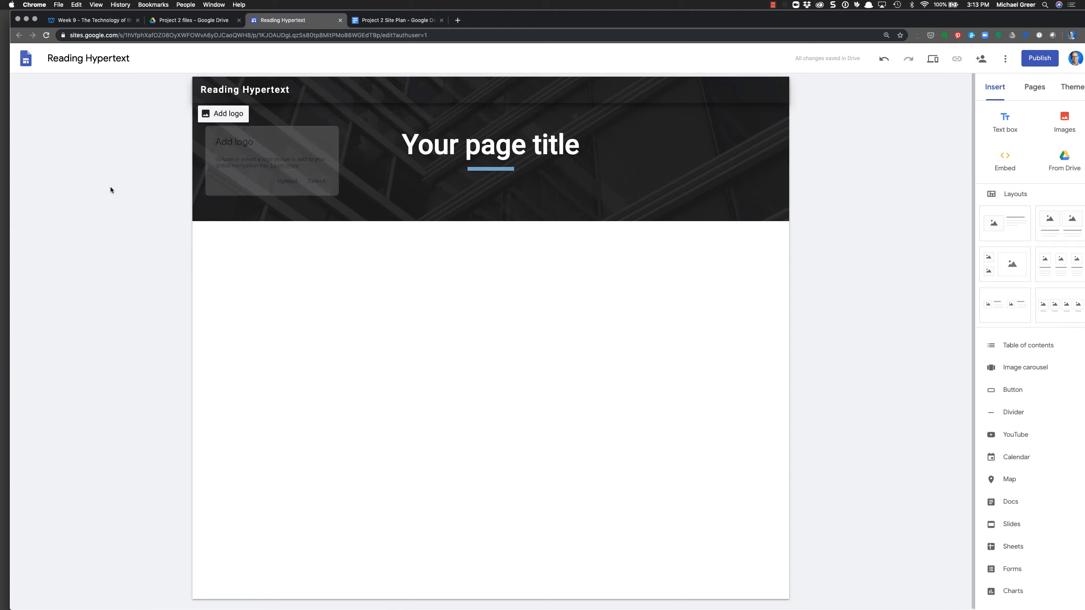
Replace the placeholder page title with "Reading in the Age of Hypertext" and format it in the Title style
{"action": "left_click", "coordinate": [466, 155]}
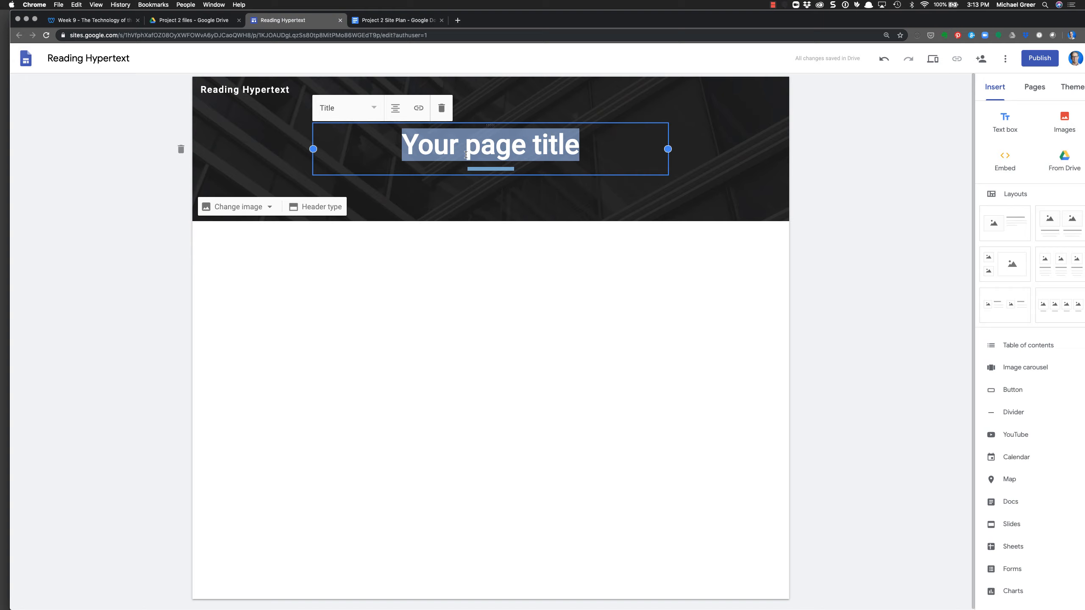
{"action": "type", "text": "Reading in the Age of Hypertext"}
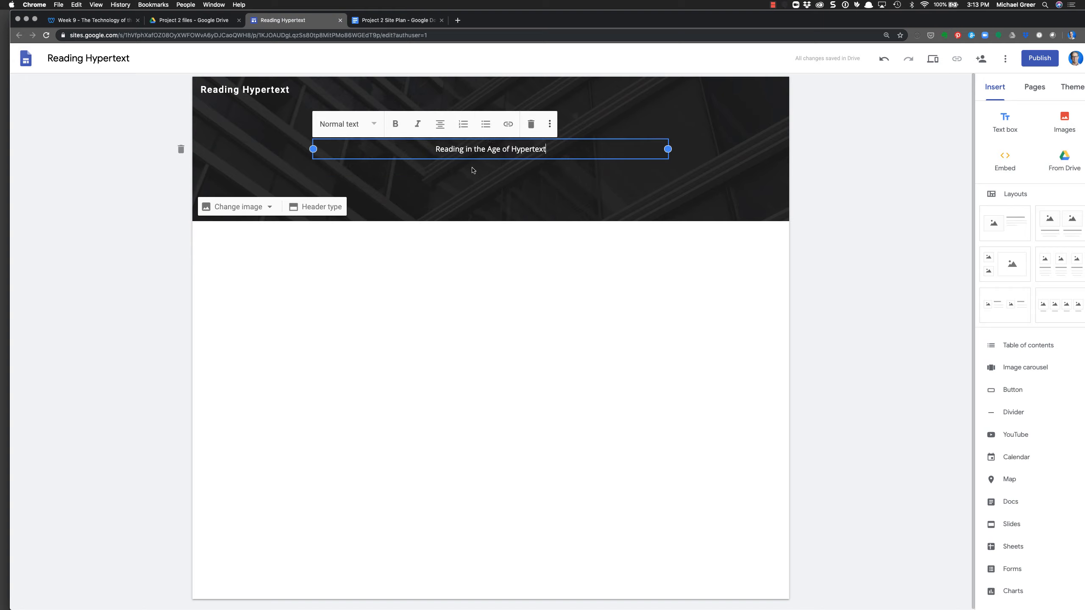
{"action": "left_click", "coordinate": [471, 254]}
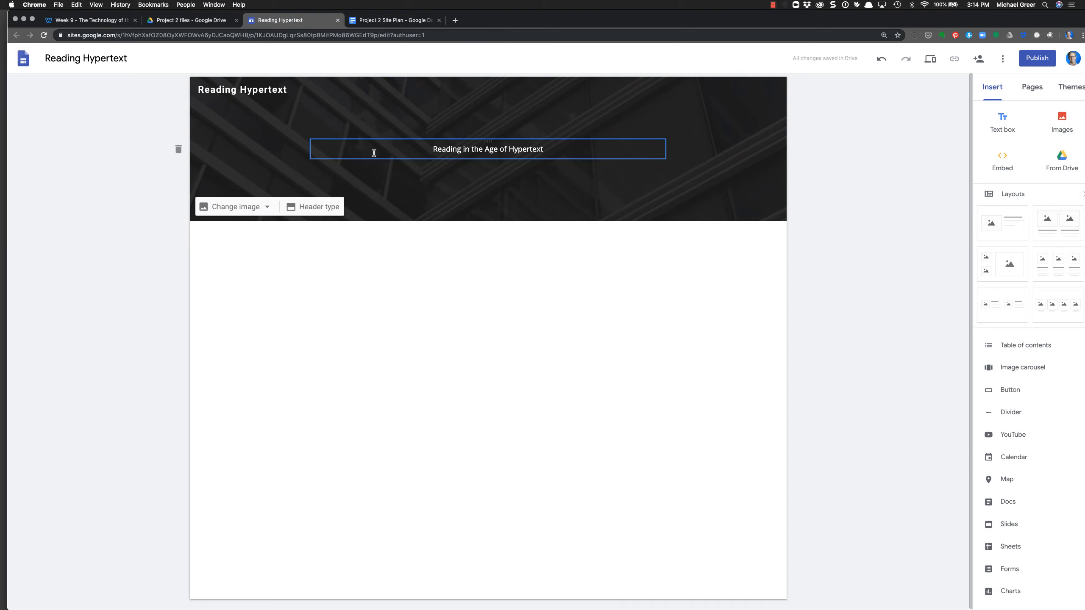
{"action": "left_click", "coordinate": [495, 147]}
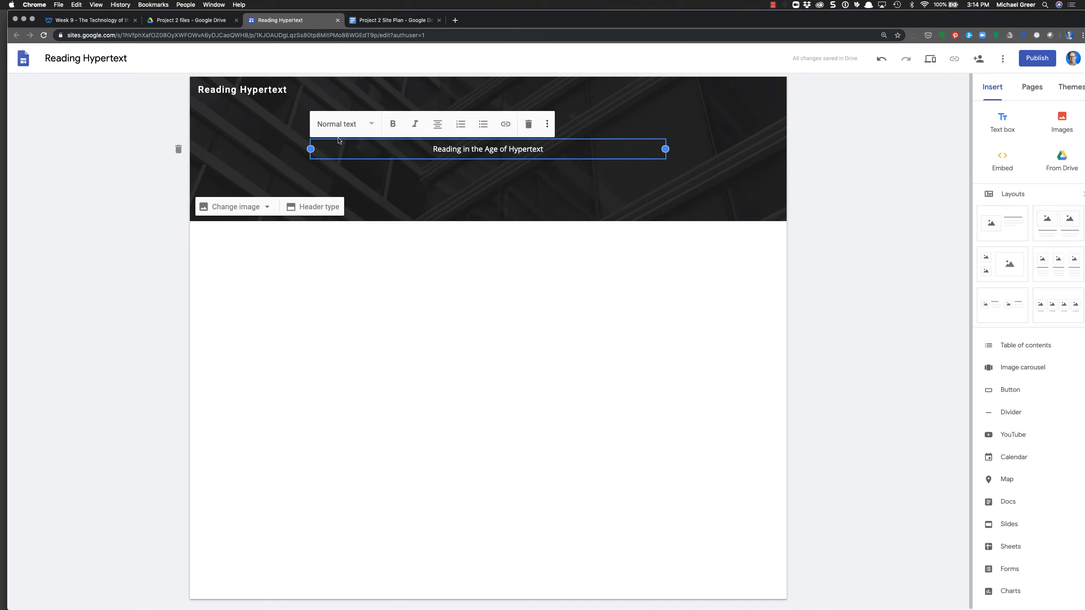
{"action": "left_click", "coordinate": [370, 125]}
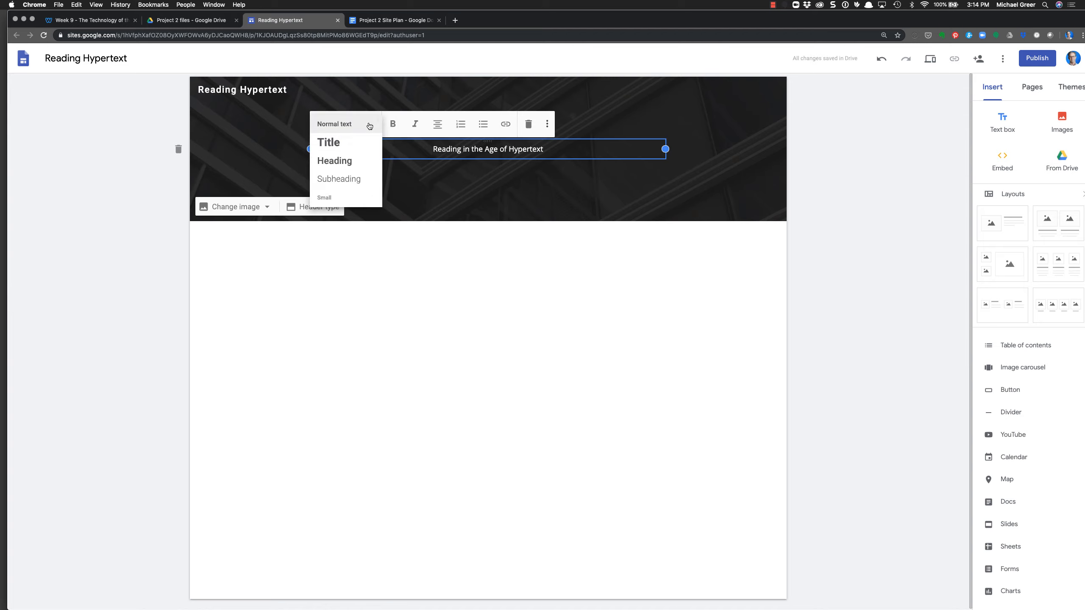
{"action": "left_click", "coordinate": [331, 144]}
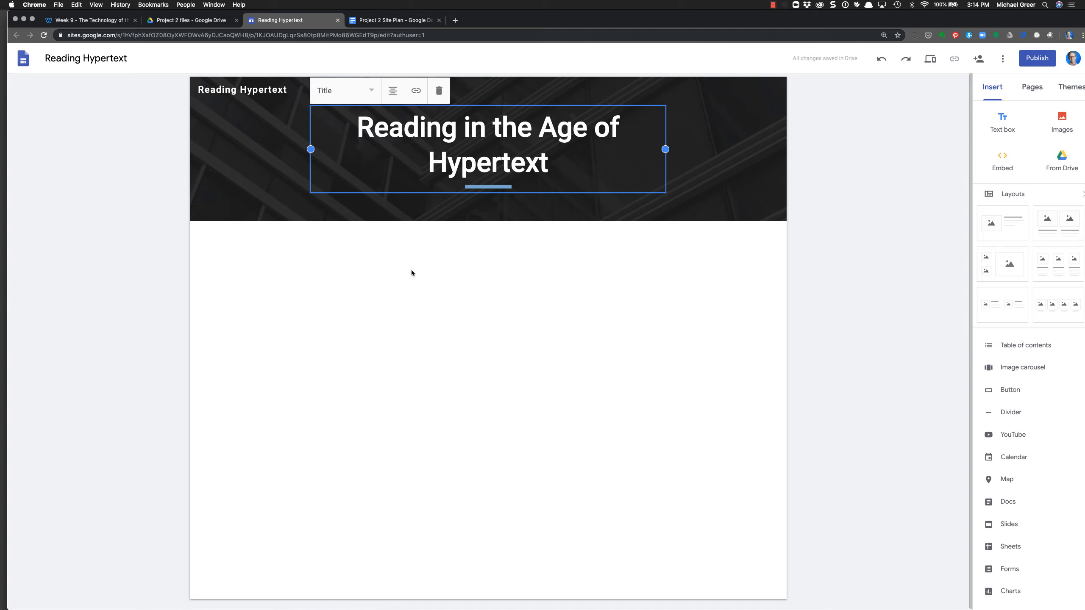
{"action": "left_click", "coordinate": [421, 276]}
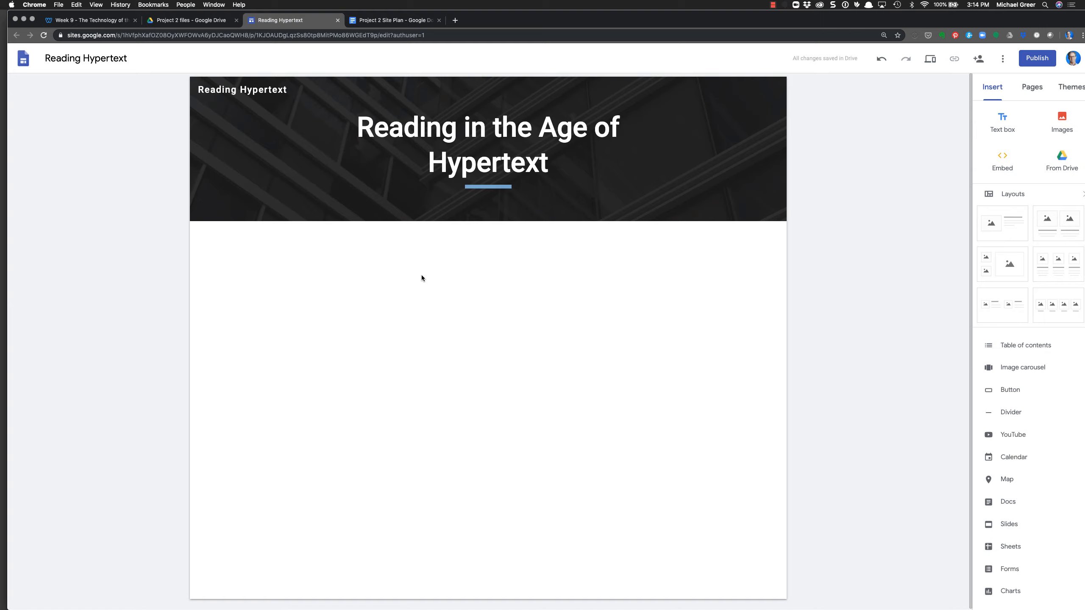
Change the header image to the laptop photo from Google Drive's Project 2 files folder inside 00 Technology of the Book 2018
{"action": "mouse_move", "coordinate": [694, 185]}
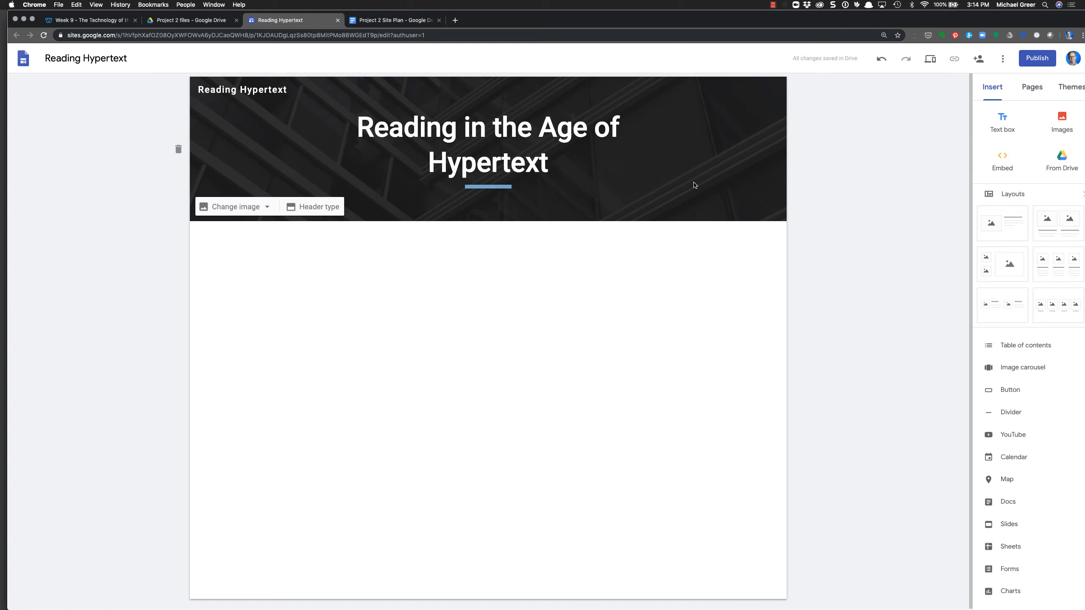
{"action": "left_click", "coordinate": [245, 209]}
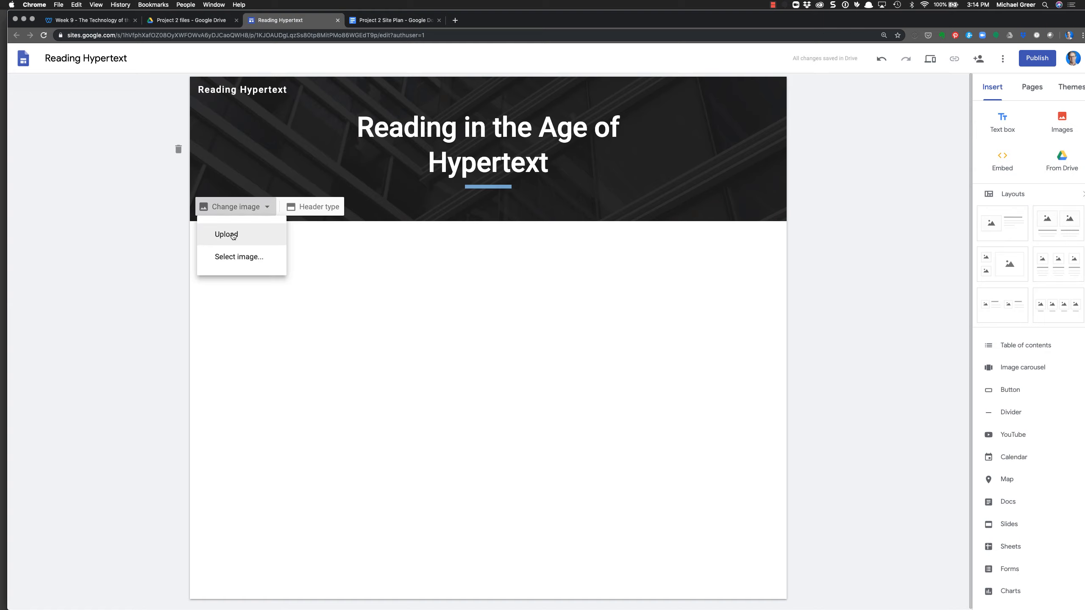
{"action": "left_click", "coordinate": [235, 255]}
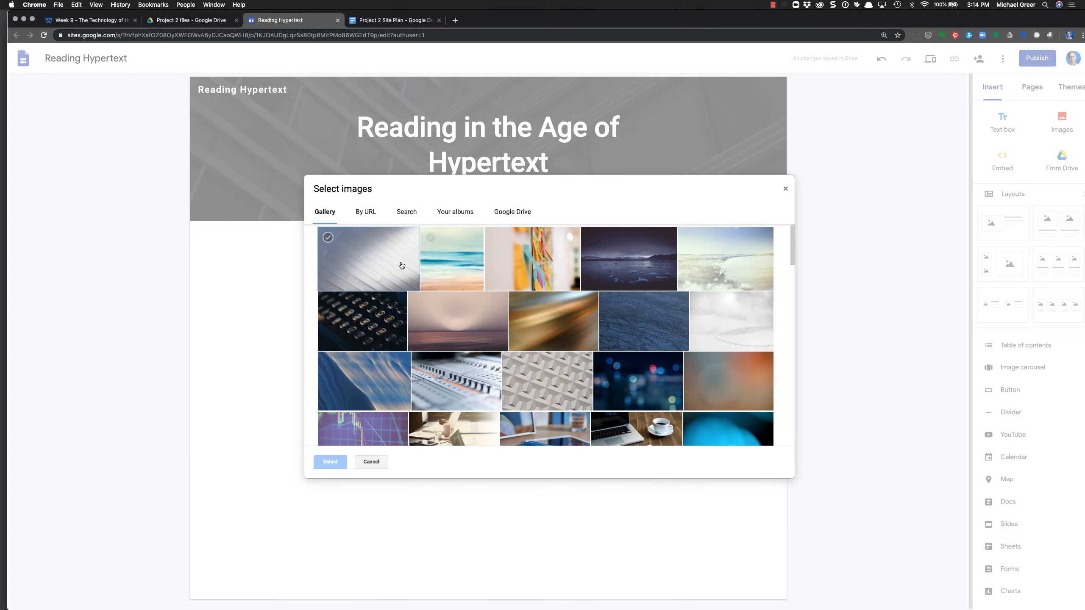
{"action": "left_click", "coordinate": [512, 212]}
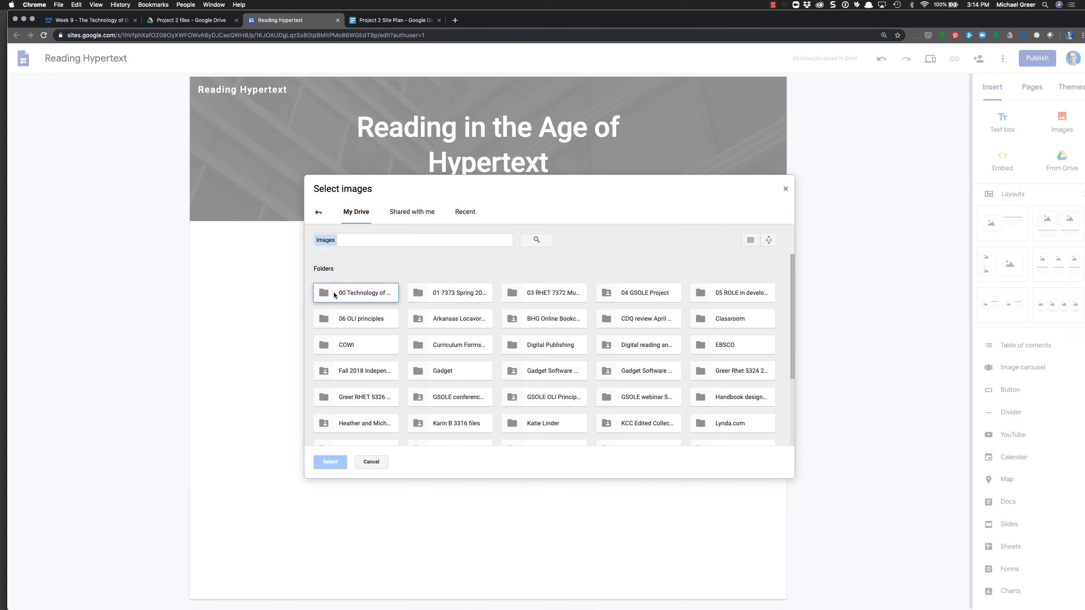
{"action": "double_click", "coordinate": [334, 295]}
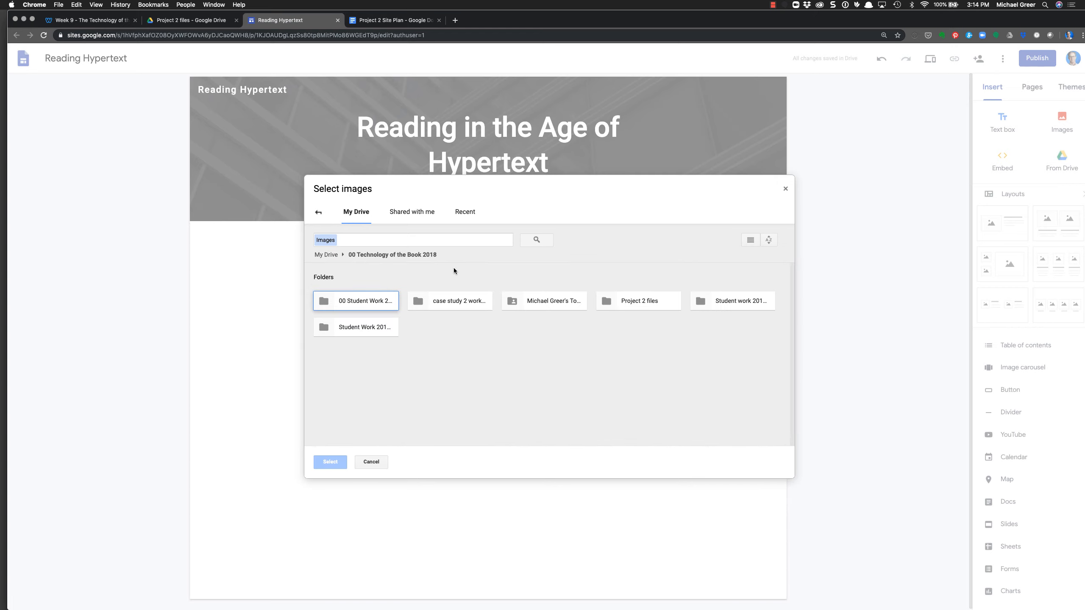
{"action": "double_click", "coordinate": [634, 301]}
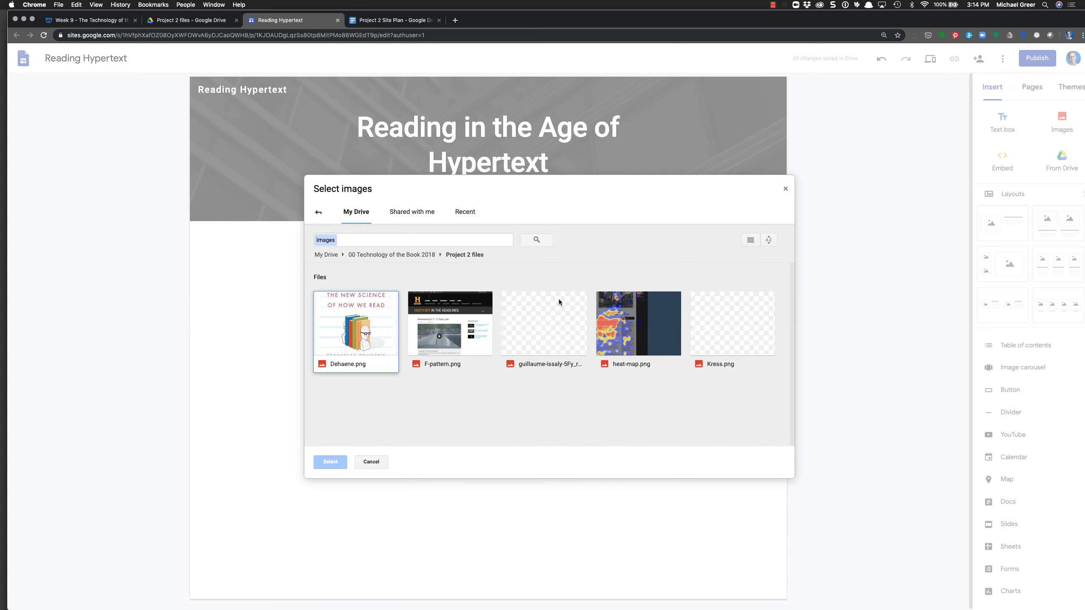
{"action": "left_click", "coordinate": [544, 332]}
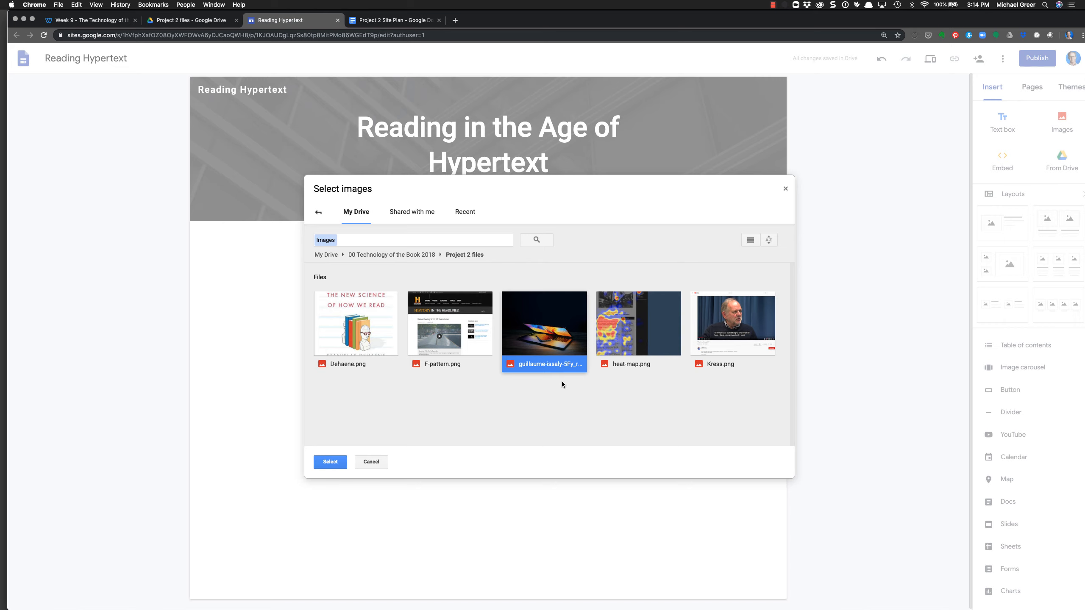
{"action": "left_click", "coordinate": [326, 461]}
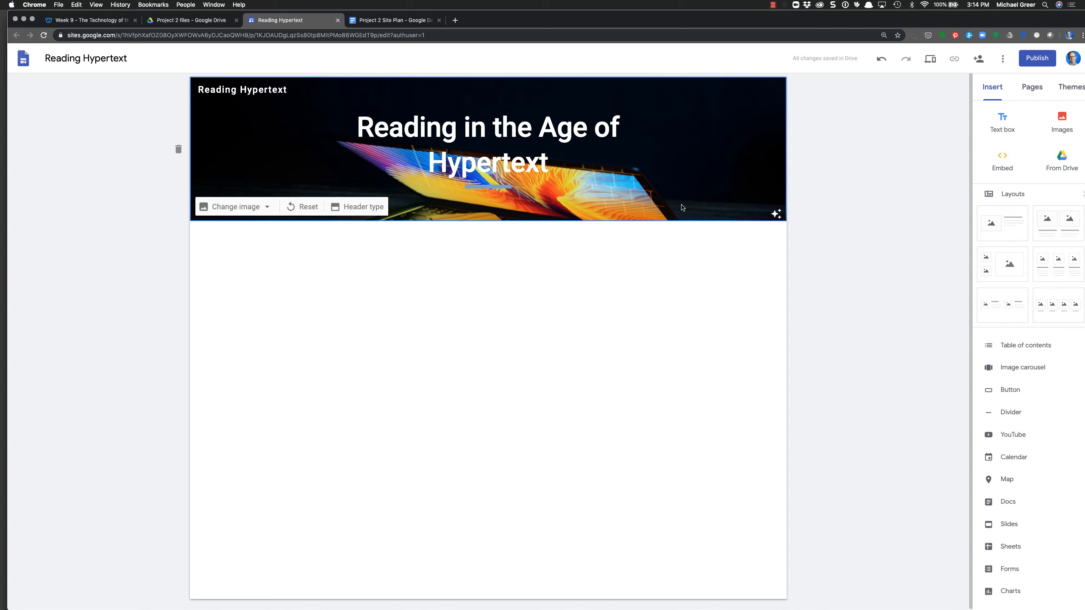
Try the Large banner and Cover header types for the home page and settle on Large banner
{"action": "double_click", "coordinate": [723, 170]}
{"action": "left_click", "coordinate": [268, 210]}
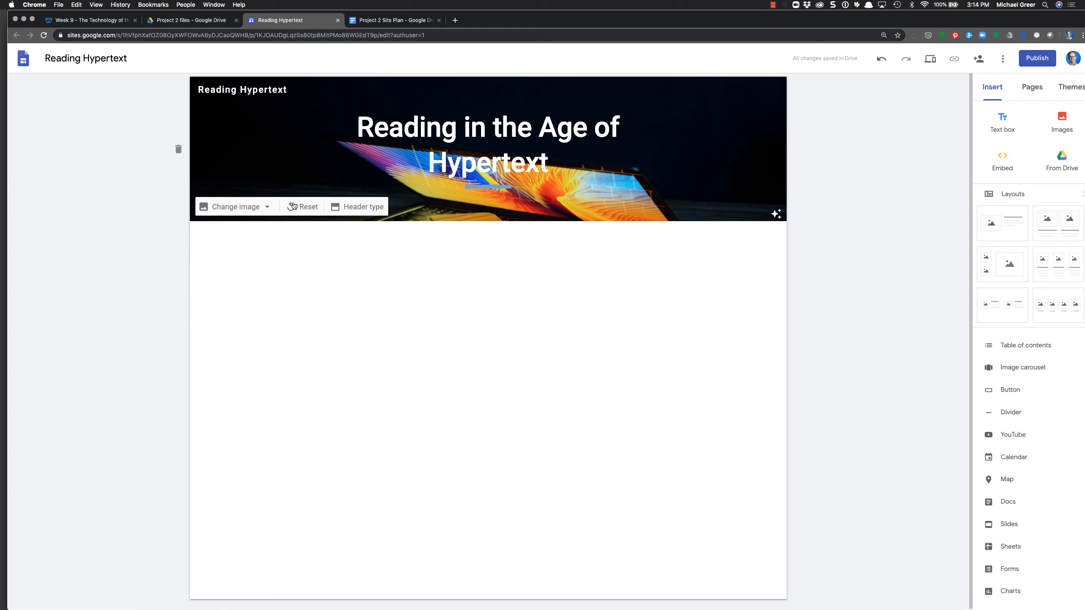
{"action": "left_click", "coordinate": [349, 208]}
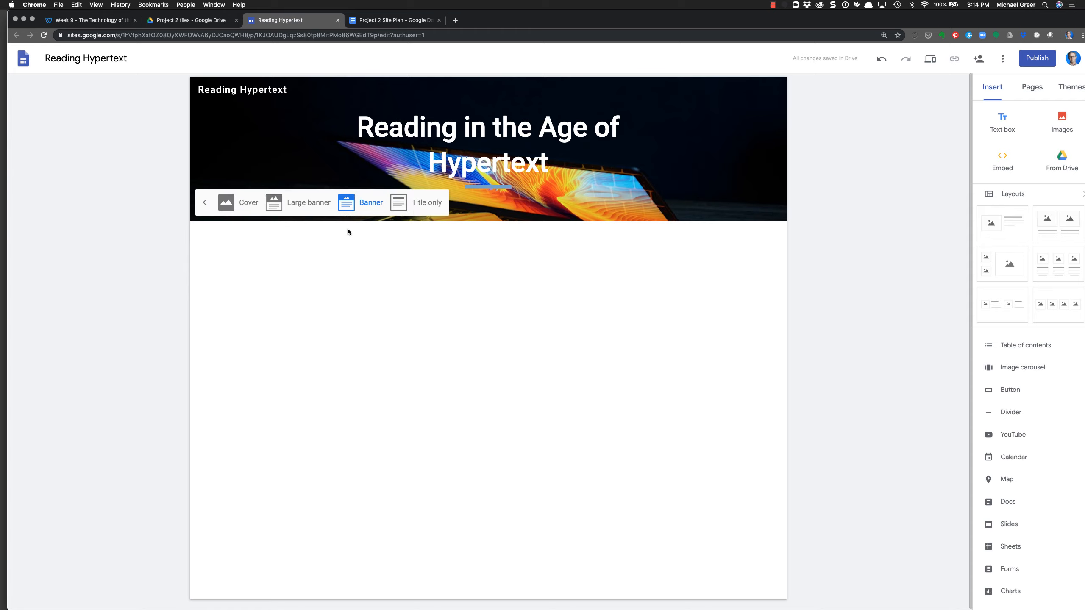
{"action": "left_click", "coordinate": [299, 202]}
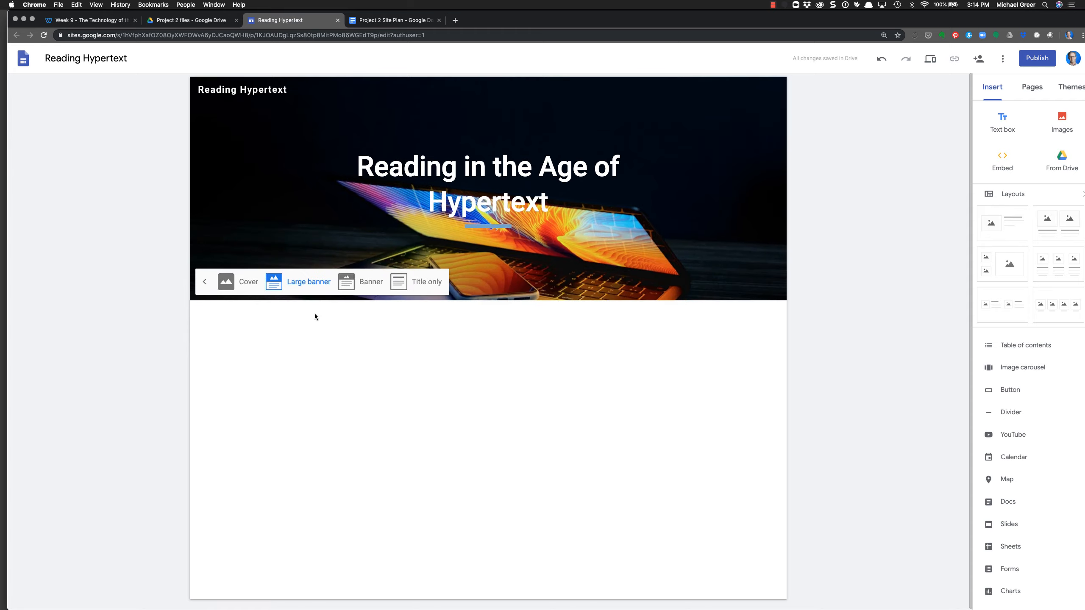
{"action": "left_click", "coordinate": [225, 282]}
{"action": "scroll", "coordinate": [232, 301], "scroll_direction": "down", "scroll_amount": 4}
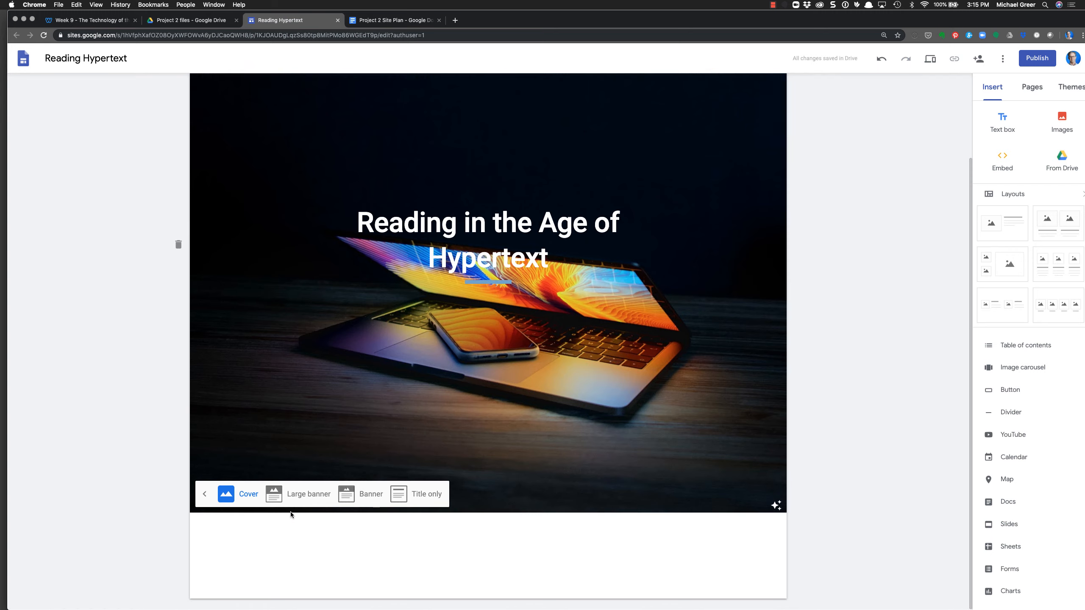
{"action": "left_click", "coordinate": [288, 495]}
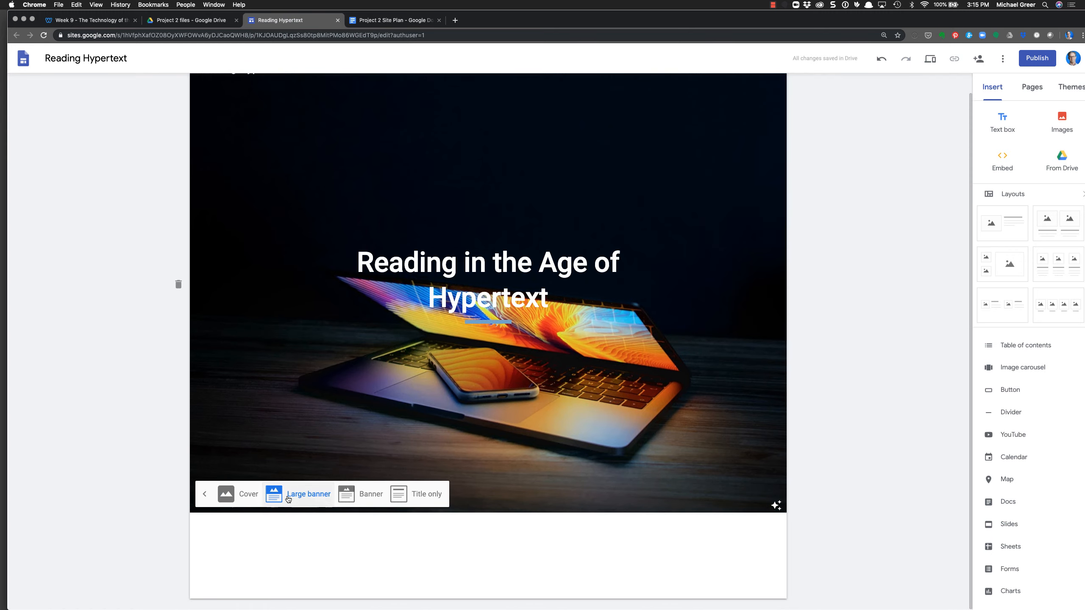
Try the Banner and Title only header types for the home page and return to Large banner
{"action": "left_click", "coordinate": [359, 495]}
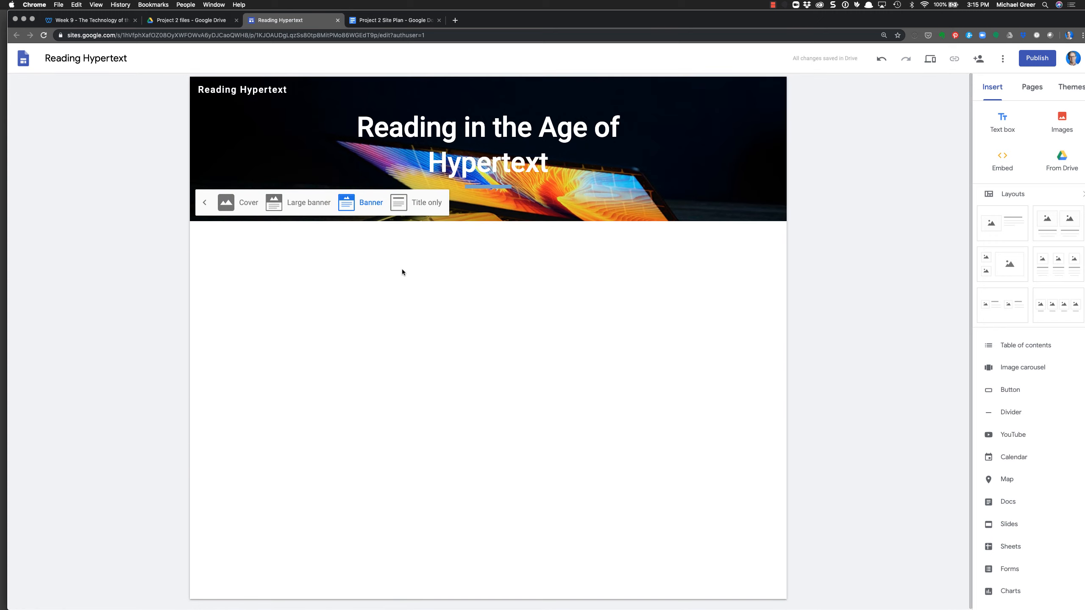
{"action": "left_click", "coordinate": [423, 203]}
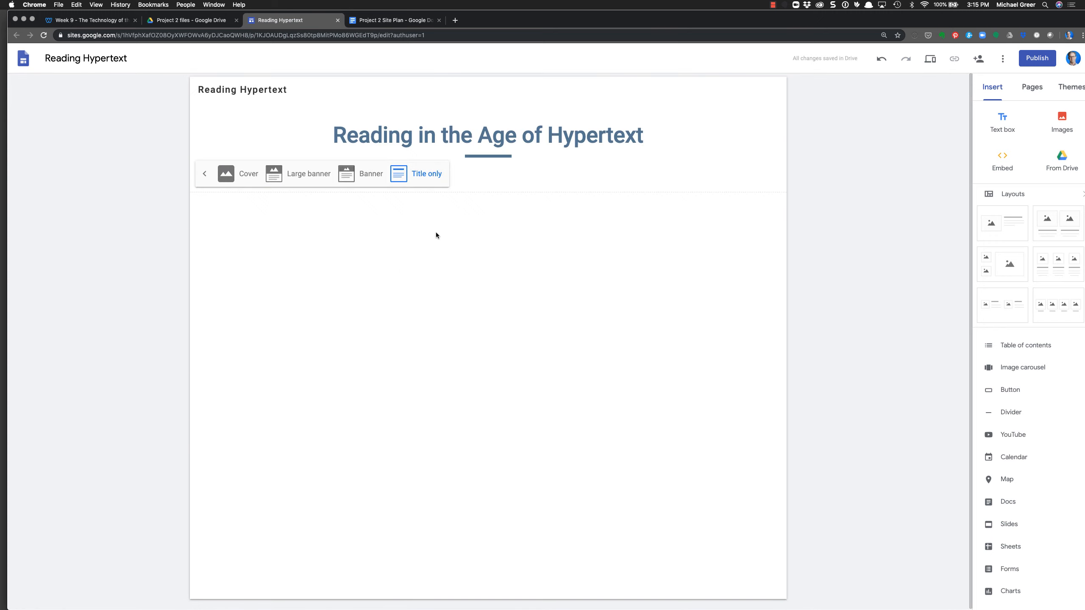
{"action": "left_click", "coordinate": [295, 153]}
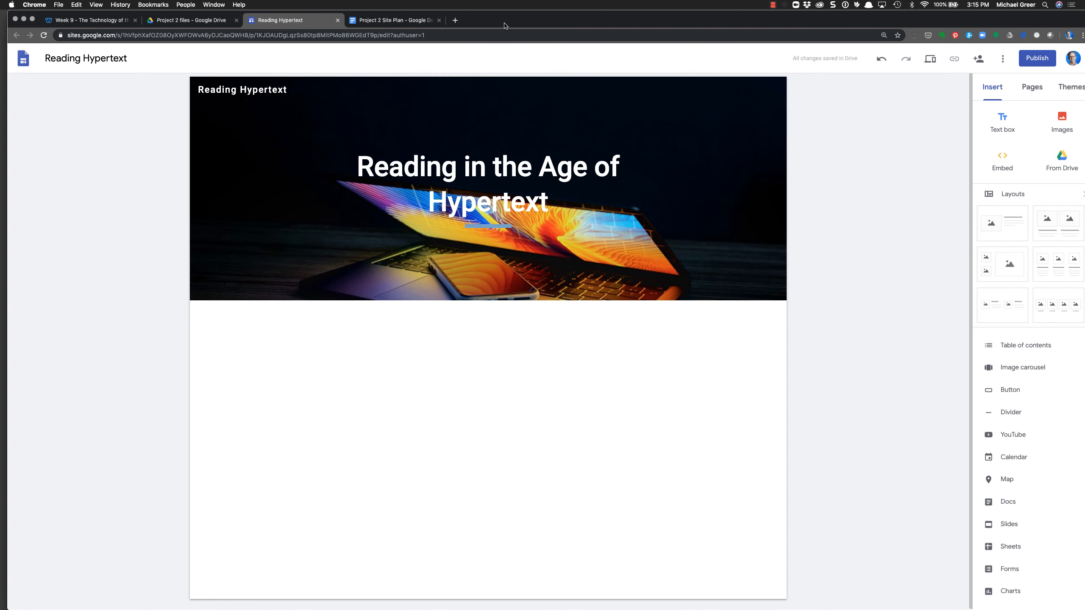
{"action": "left_click_drag", "start_coordinate": [504, 25], "coordinate": [512, 26]}
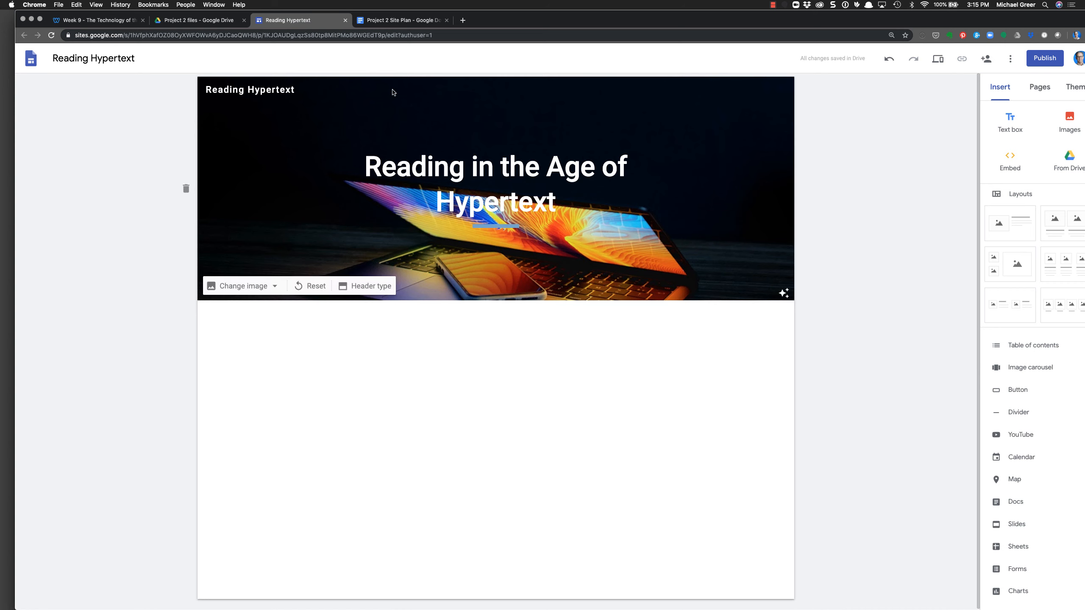
Copy the home page's introductory paragraphs and bullet list from the Project 2 Site Plan document and paste them below the site's header
{"action": "left_click", "coordinate": [389, 24]}
{"action": "scroll", "coordinate": [348, 275], "scroll_direction": "down", "scroll_amount": 2}
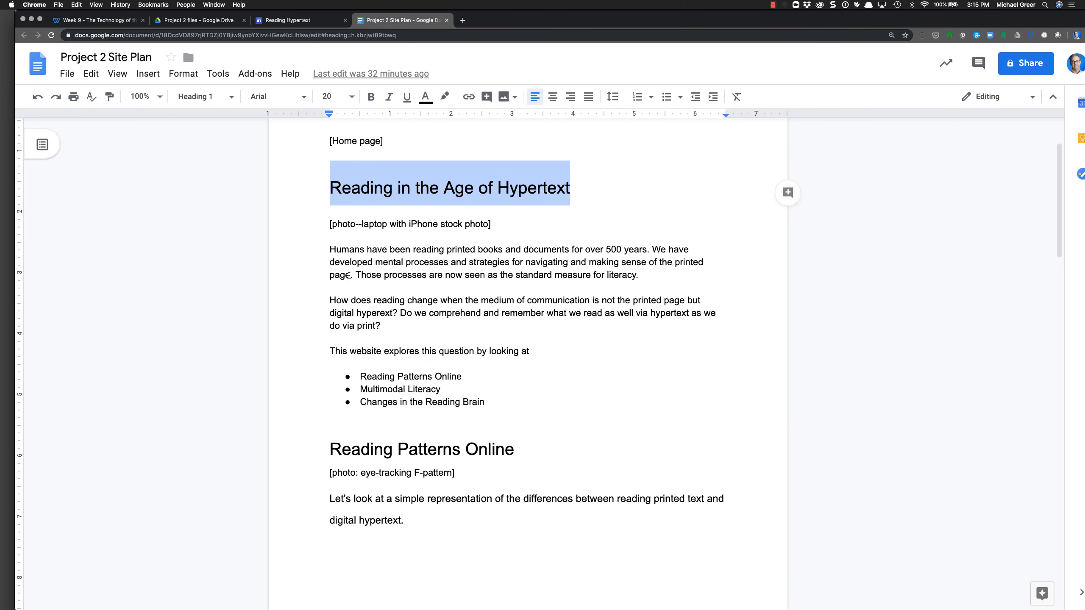
{"action": "left_click_drag", "start_coordinate": [498, 406], "coordinate": [305, 250]}
{"action": "key", "text": "super+c"}
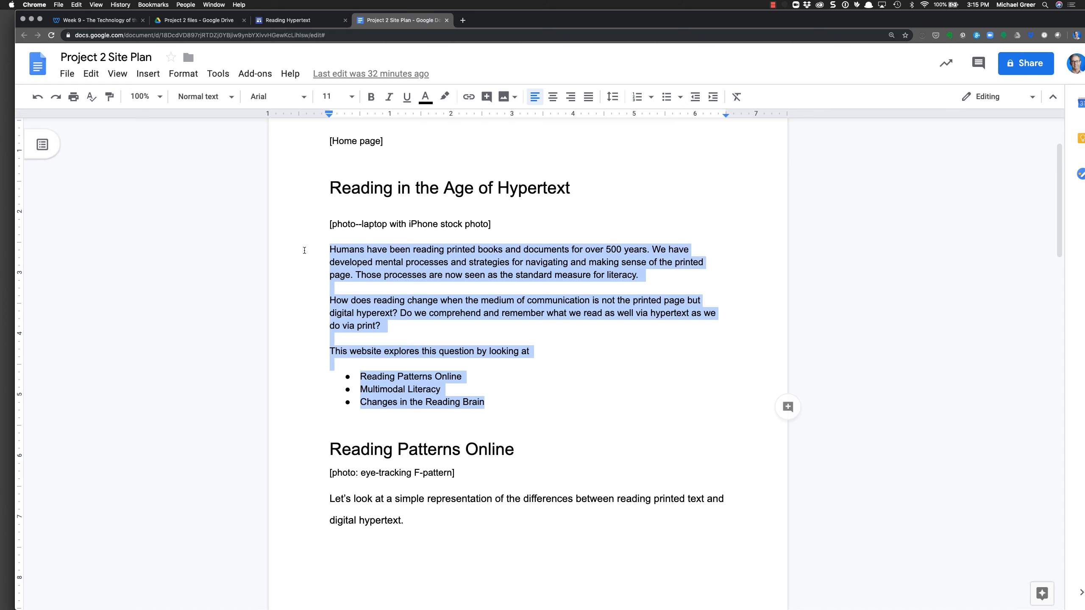
{"action": "left_click", "coordinate": [300, 23]}
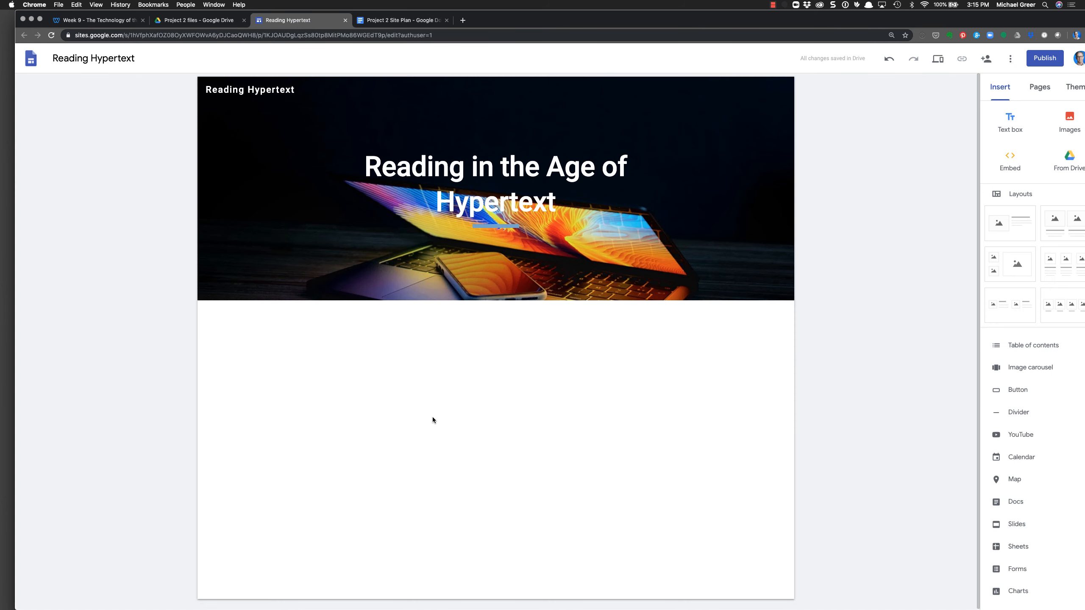
{"action": "key", "text": "super+v"}
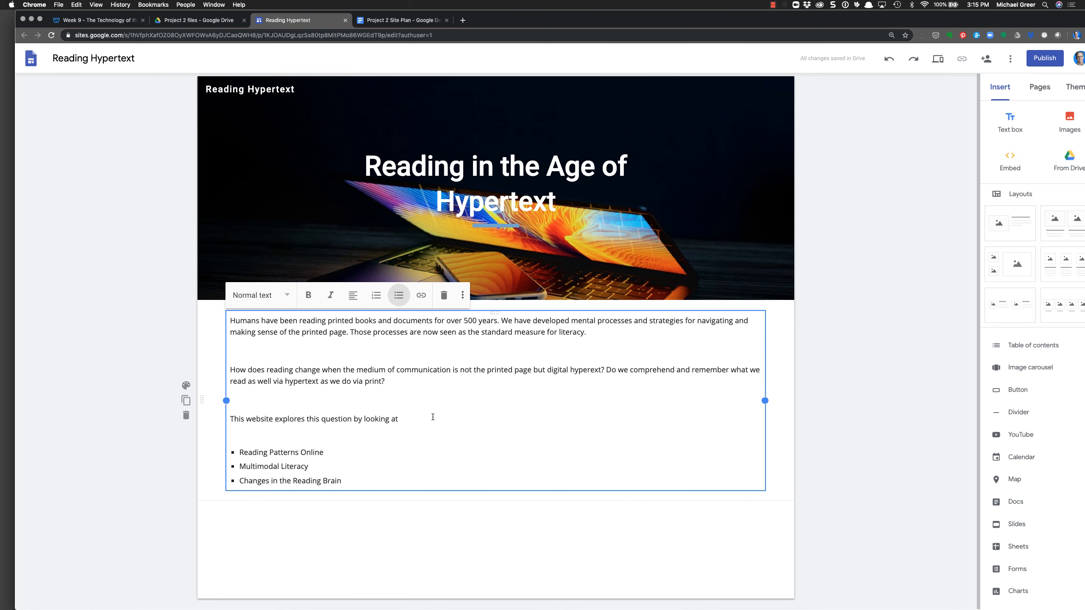
Delete the blank line between the first and second introductory paragraphs
{"action": "left_click", "coordinate": [147, 368]}
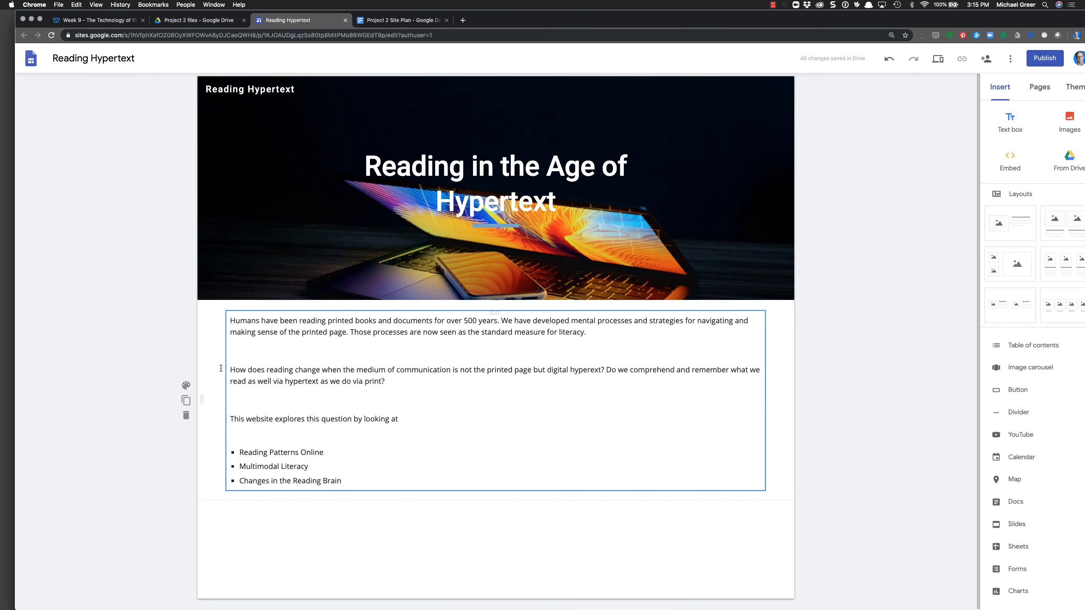
{"action": "left_click", "coordinate": [290, 352]}
{"action": "key", "text": "BackSpace"}
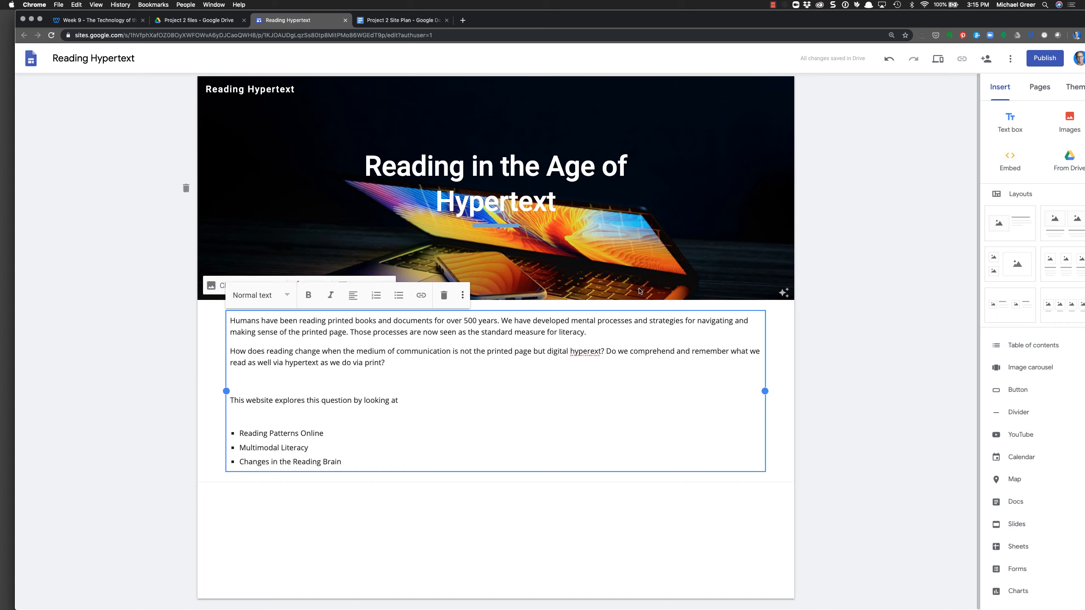
Add two empty text boxes below the introductory text on the home page
{"action": "left_click", "coordinate": [1010, 122]}
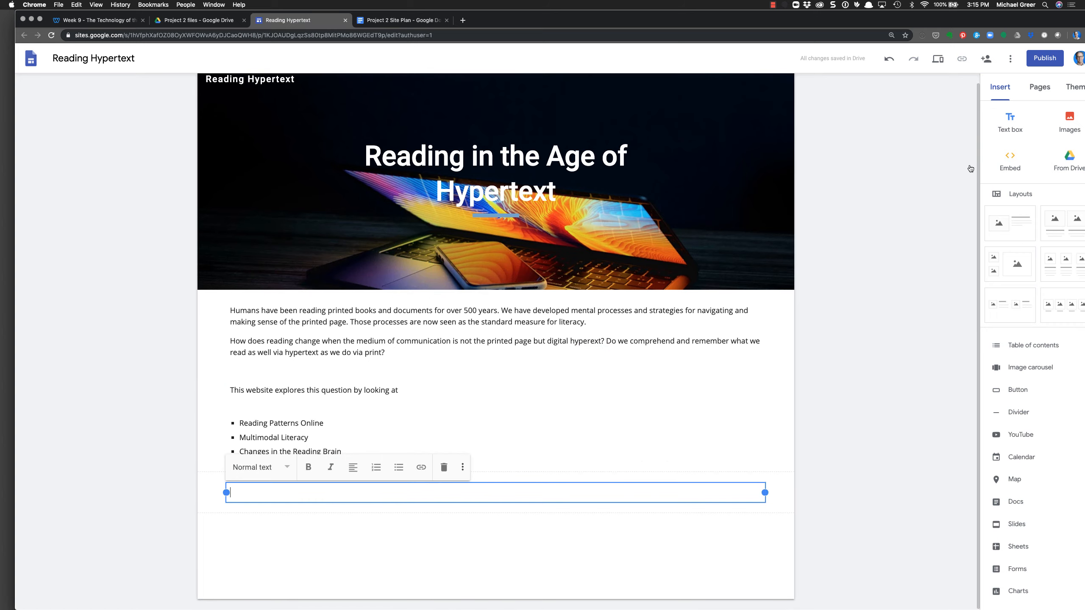
{"action": "left_click", "coordinate": [1010, 121]}
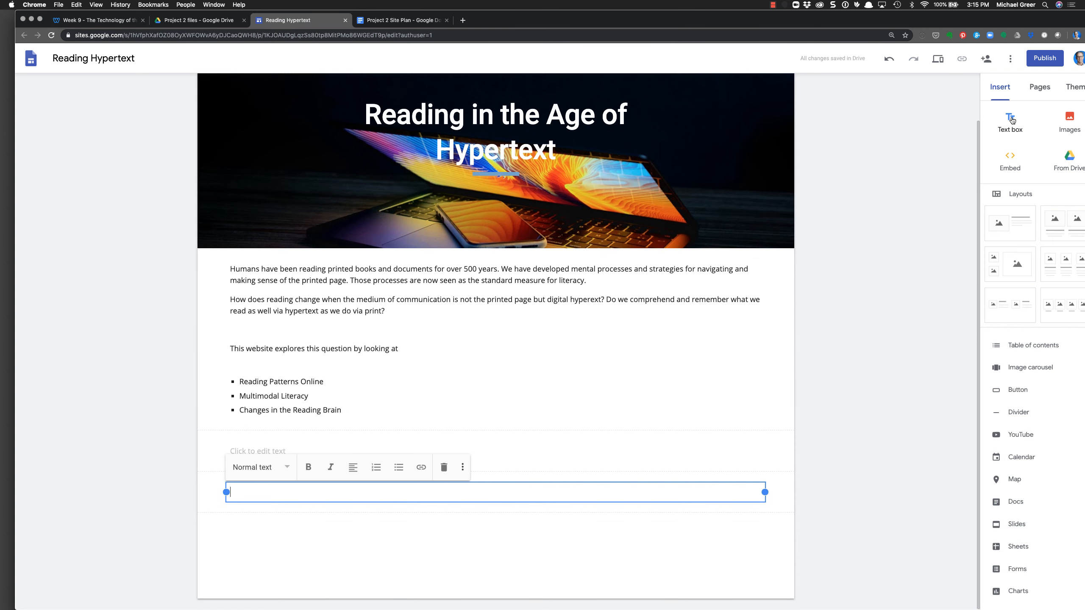
{"action": "left_click", "coordinate": [451, 454]}
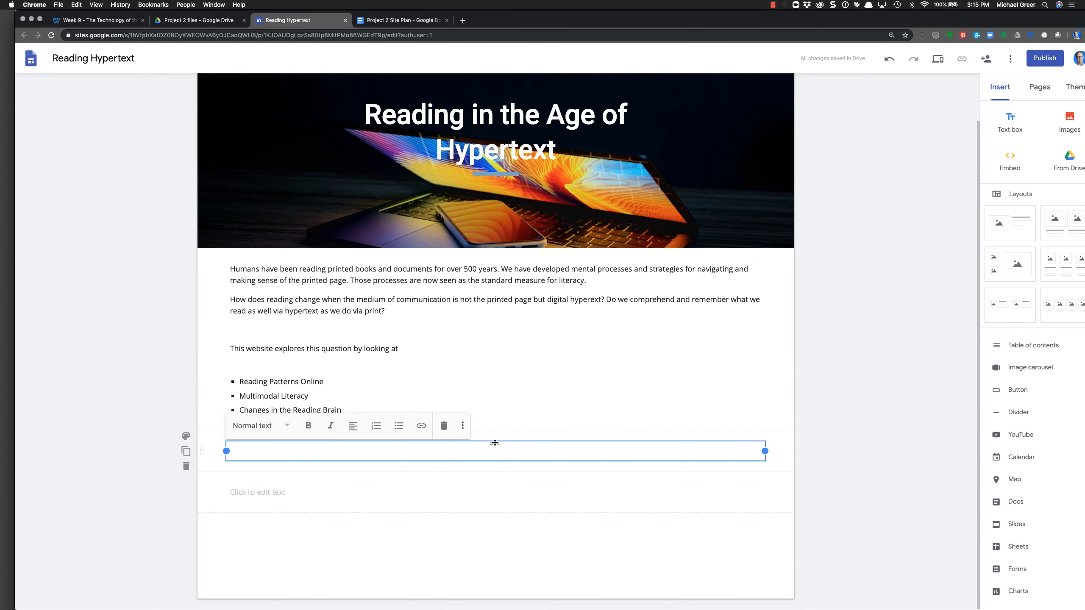
{"action": "left_click", "coordinate": [272, 508]}
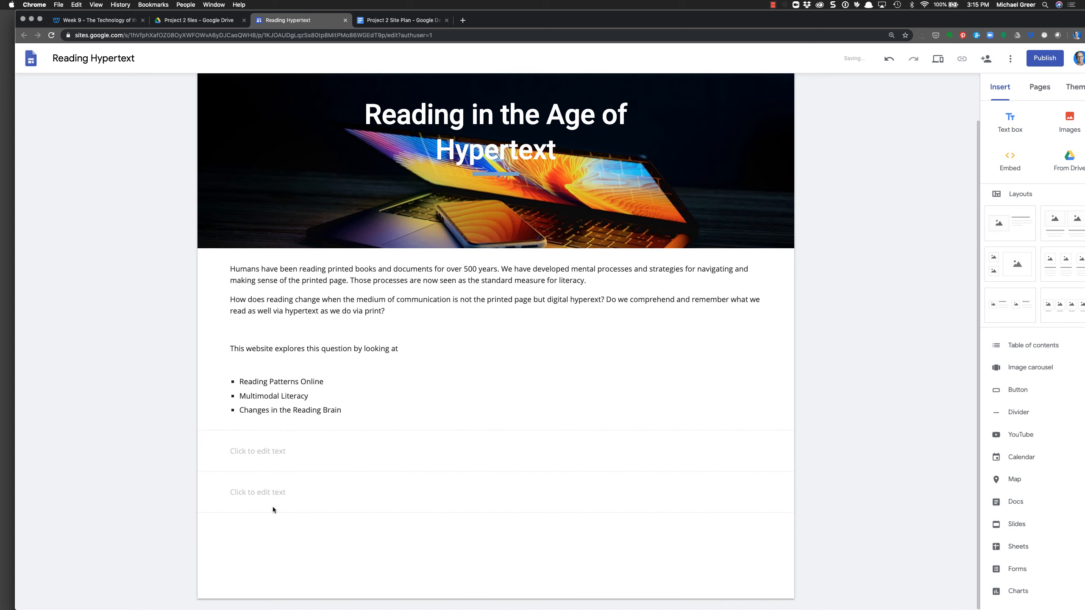
{"action": "left_click", "coordinate": [285, 452]}
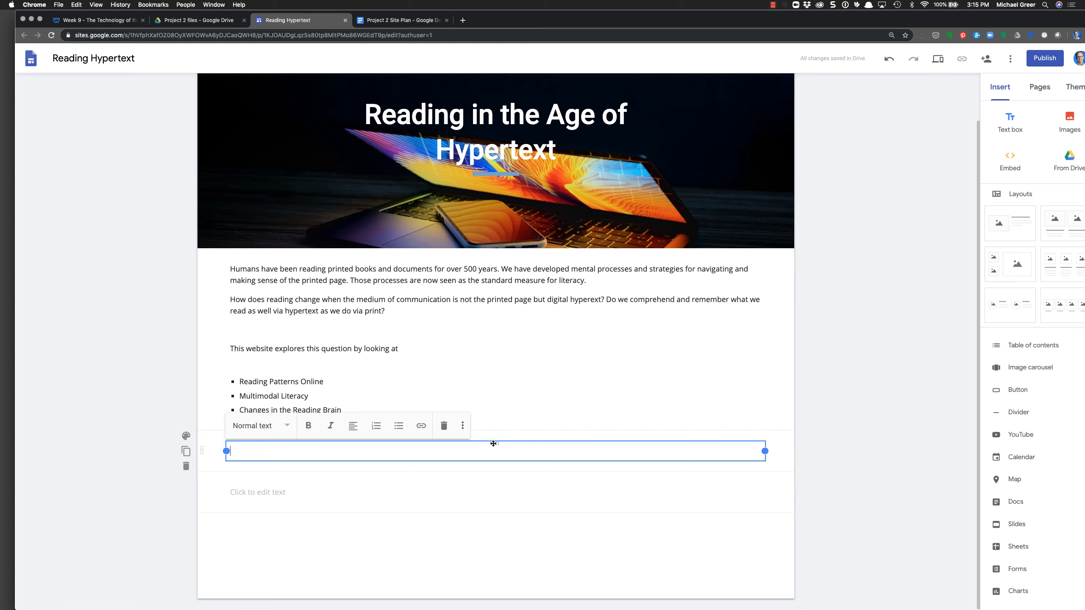
Move the first empty text box beside the introductory text and widen it to almost half of the row
{"action": "left_click_drag", "start_coordinate": [493, 445], "coordinate": [757, 336]}
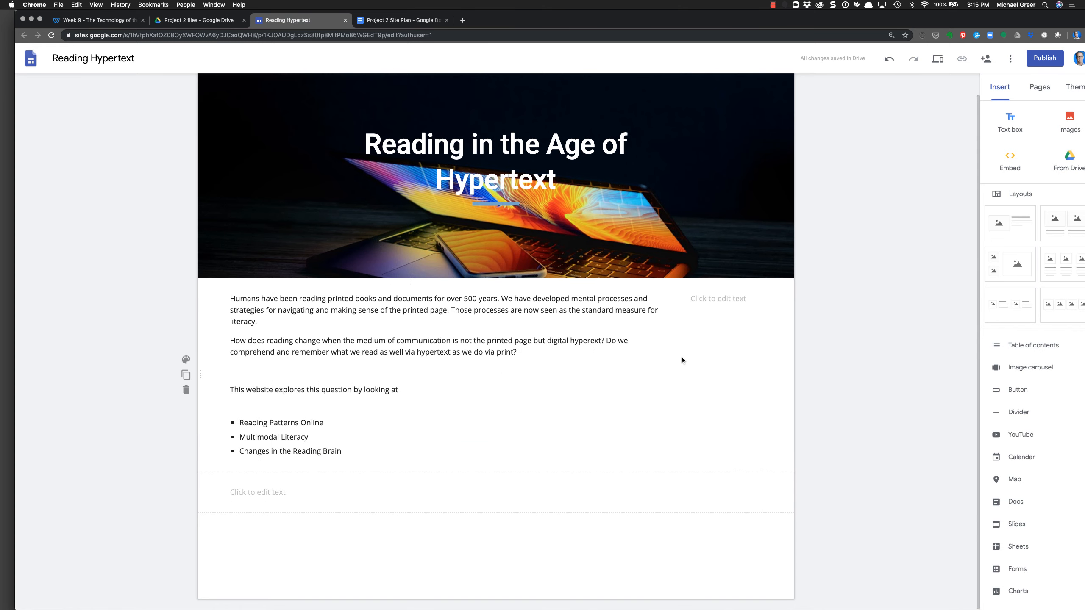
{"action": "left_click", "coordinate": [722, 332]}
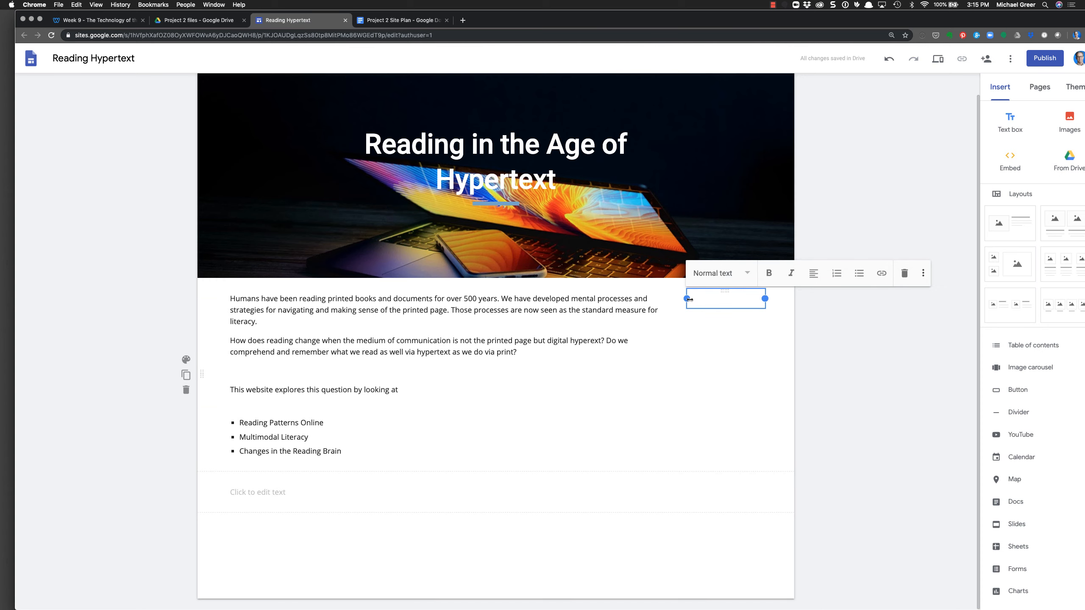
{"action": "left_click_drag", "start_coordinate": [685, 299], "coordinate": [552, 302]}
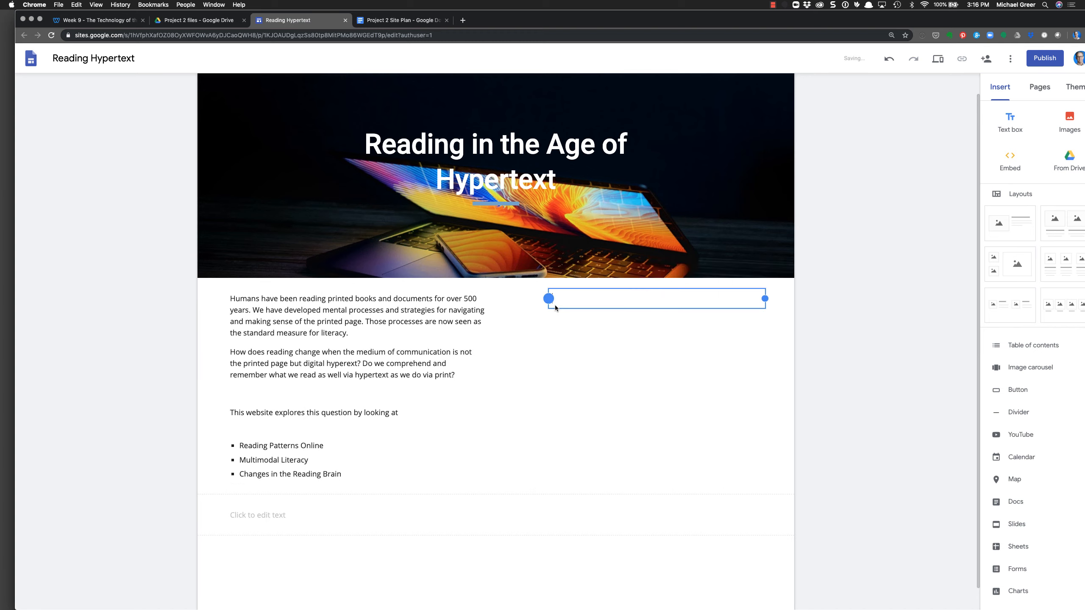
{"action": "left_click", "coordinate": [568, 342]}
{"action": "left_click", "coordinate": [602, 304]}
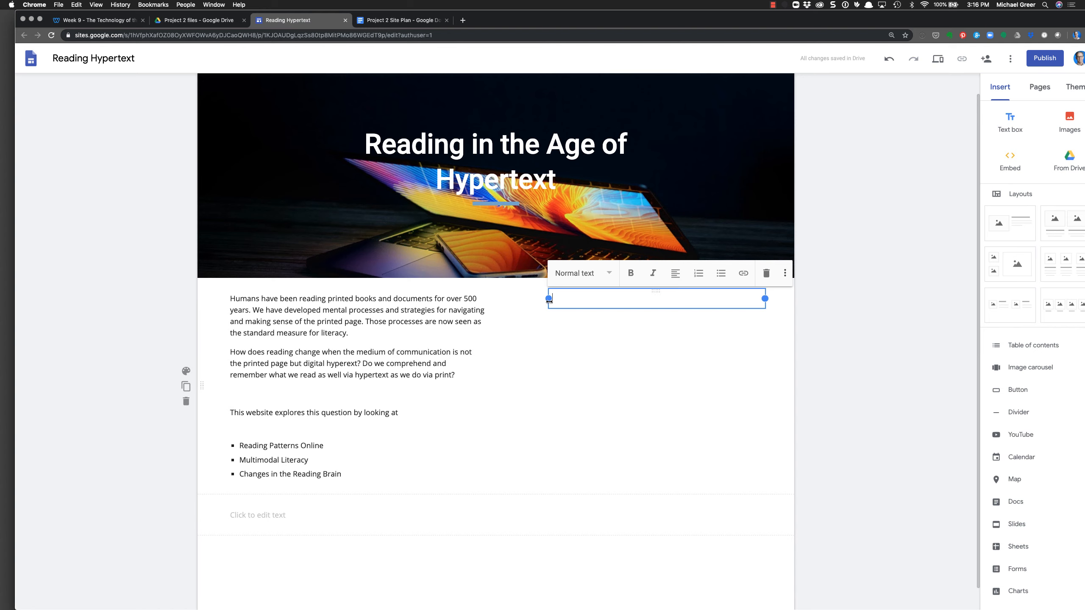
{"action": "mouse_move", "coordinate": [548, 300]}
{"action": "left_mouse_down"}
{"action": "mouse_move", "coordinate": [522, 301]}
{"action": "mouse_move", "coordinate": [549, 301]}
{"action": "left_mouse_up"}
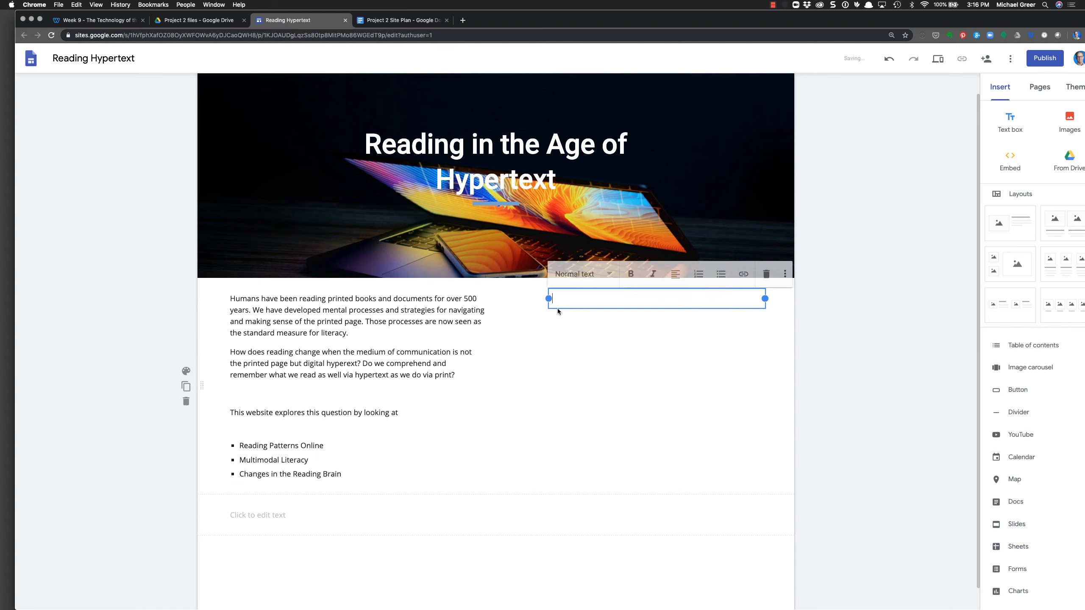
Delete both empty text boxes from the home page
{"action": "left_click", "coordinate": [766, 274]}
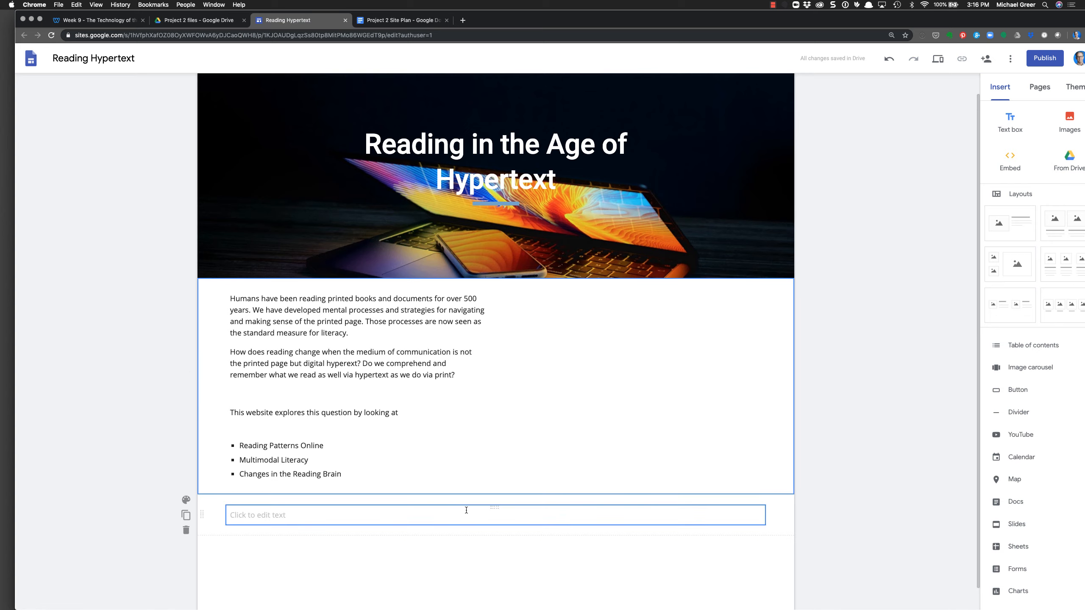
{"action": "left_click", "coordinate": [241, 515]}
{"action": "left_click", "coordinate": [186, 529]}
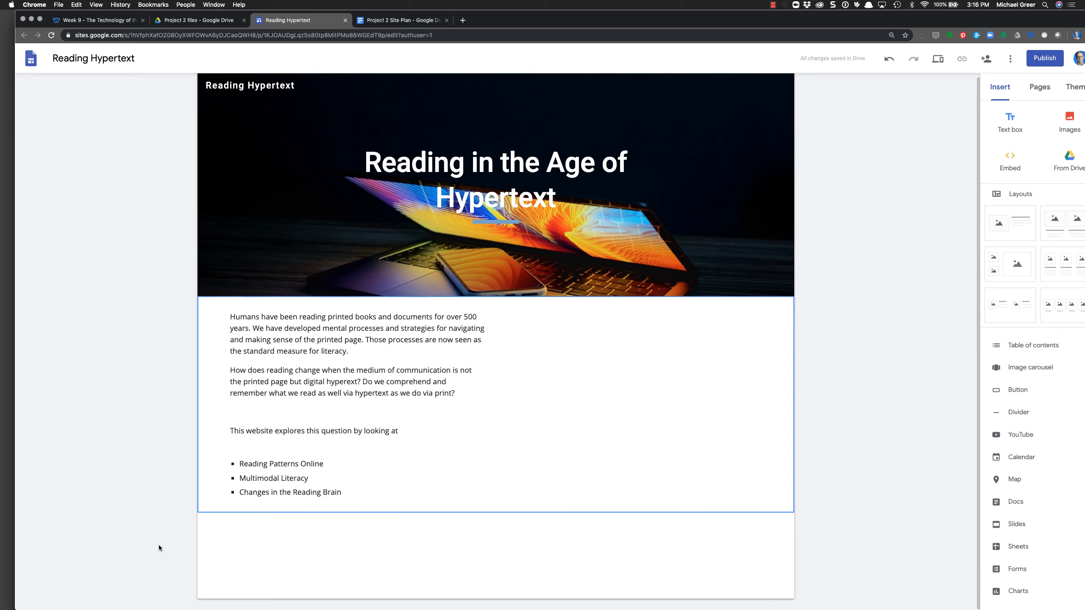
Remove the blank lines before and after "This website explores this question by looking at" in the introductory text
{"action": "left_click", "coordinate": [317, 415]}
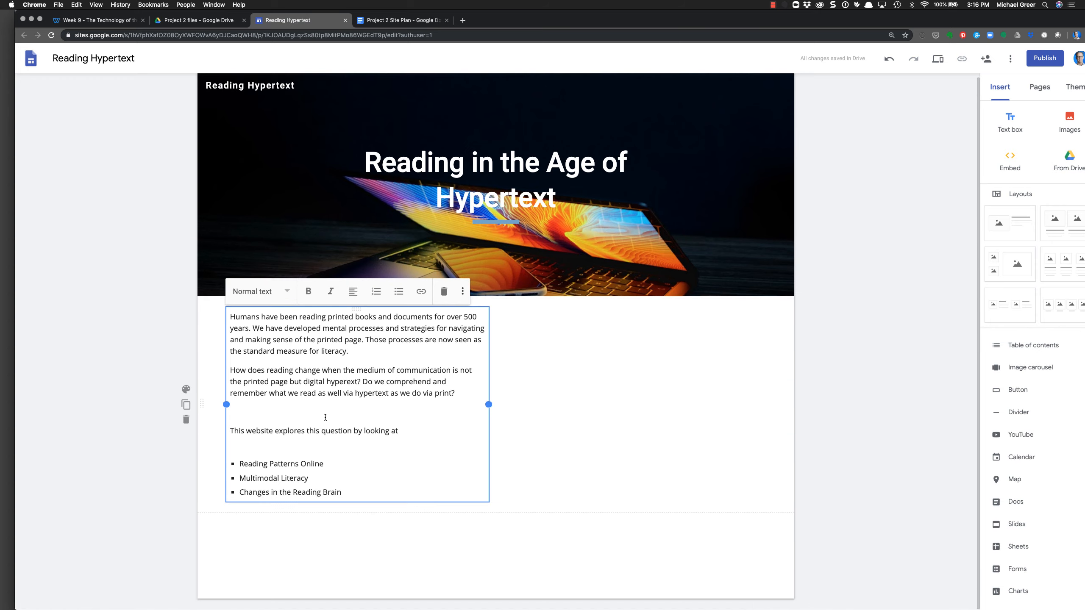
{"action": "key", "text": "BackSpace"}
{"action": "left_click", "coordinate": [310, 431]}
{"action": "key", "text": "BackSpace"}
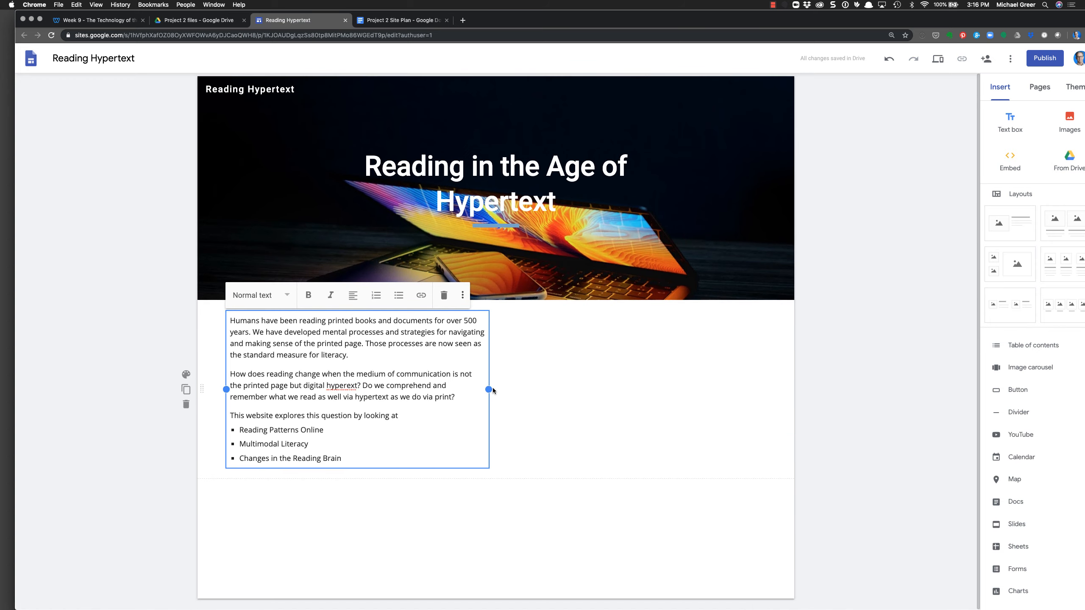
Widen the introductory text box and inset its starting edge so the text sits roughly centred on the page
{"action": "left_click_drag", "start_coordinate": [492, 391], "coordinate": [673, 387]}
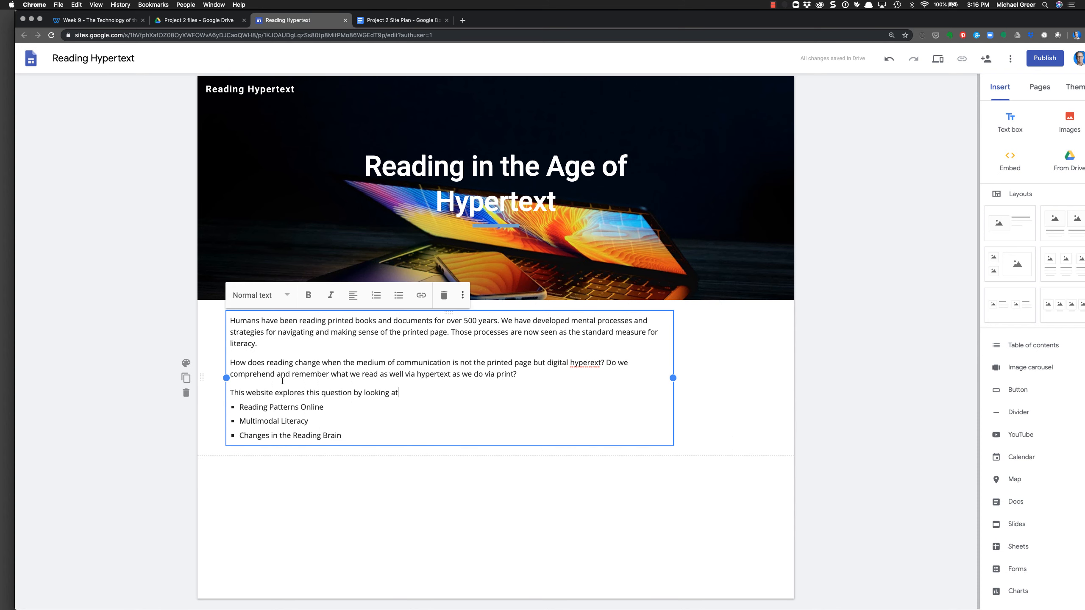
{"action": "left_click_drag", "start_coordinate": [228, 378], "coordinate": [272, 381]}
{"action": "left_click", "coordinate": [351, 498]}
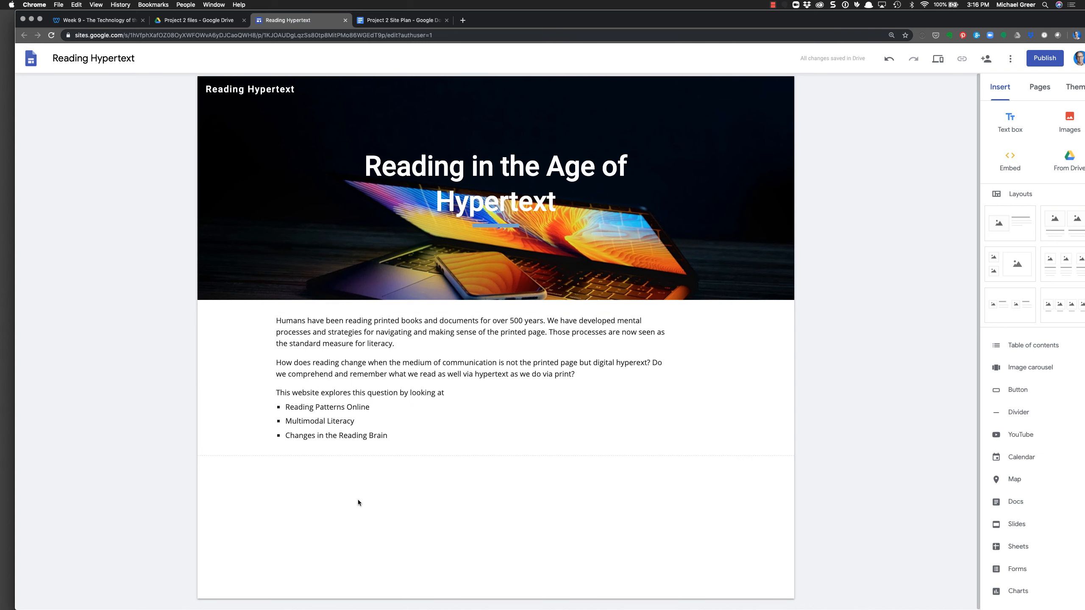
Shift the browser window to show the full side panel and look over the available site themes
{"action": "left_click_drag", "start_coordinate": [501, 23], "coordinate": [509, 17]}
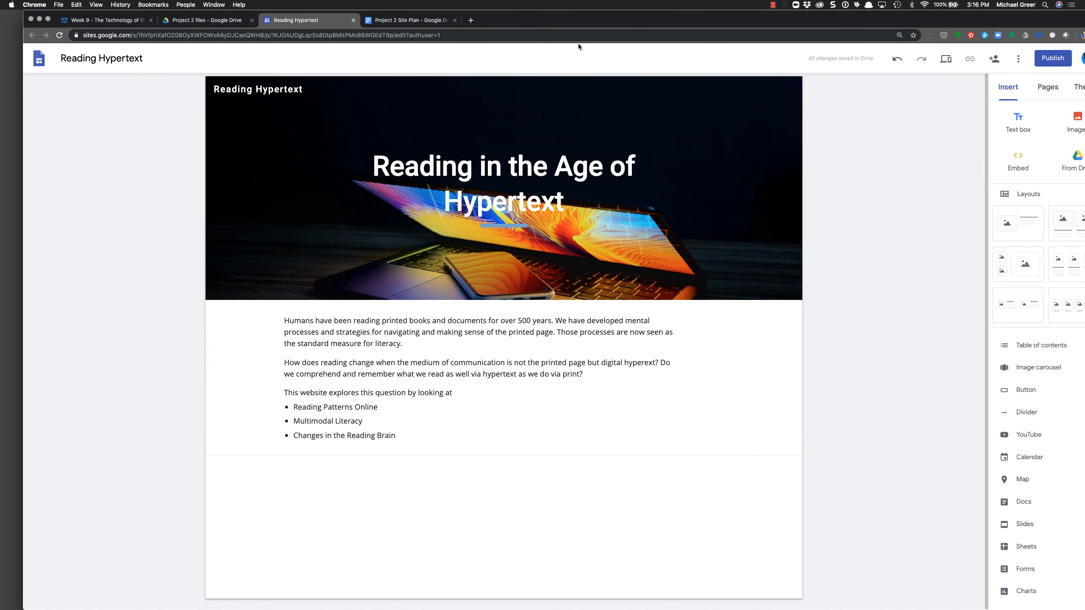
{"action": "left_click_drag", "start_coordinate": [585, 19], "coordinate": [564, 18]}
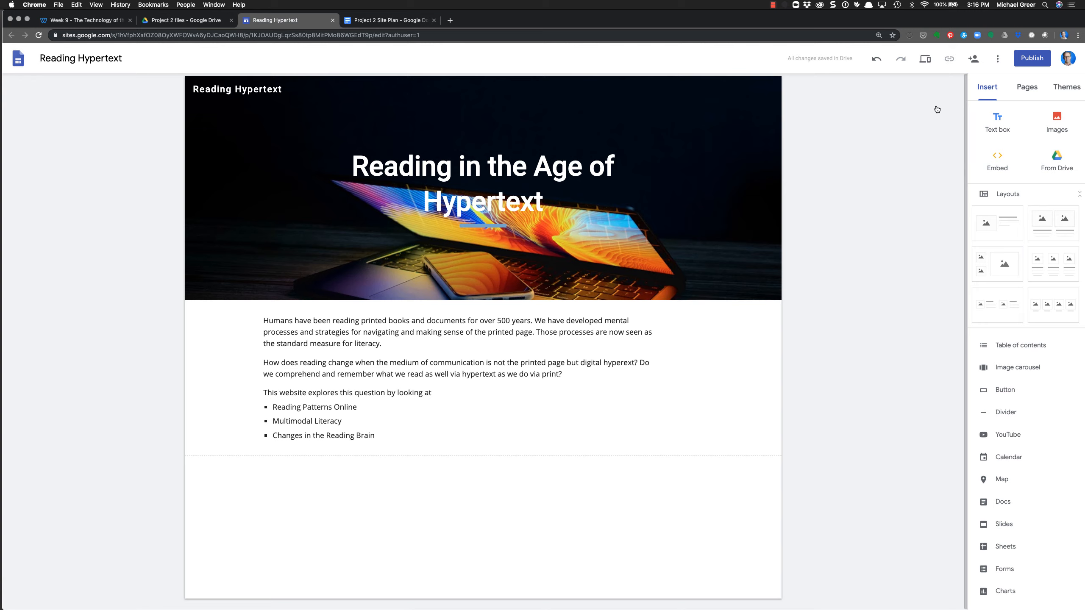
{"action": "left_click", "coordinate": [1069, 90]}
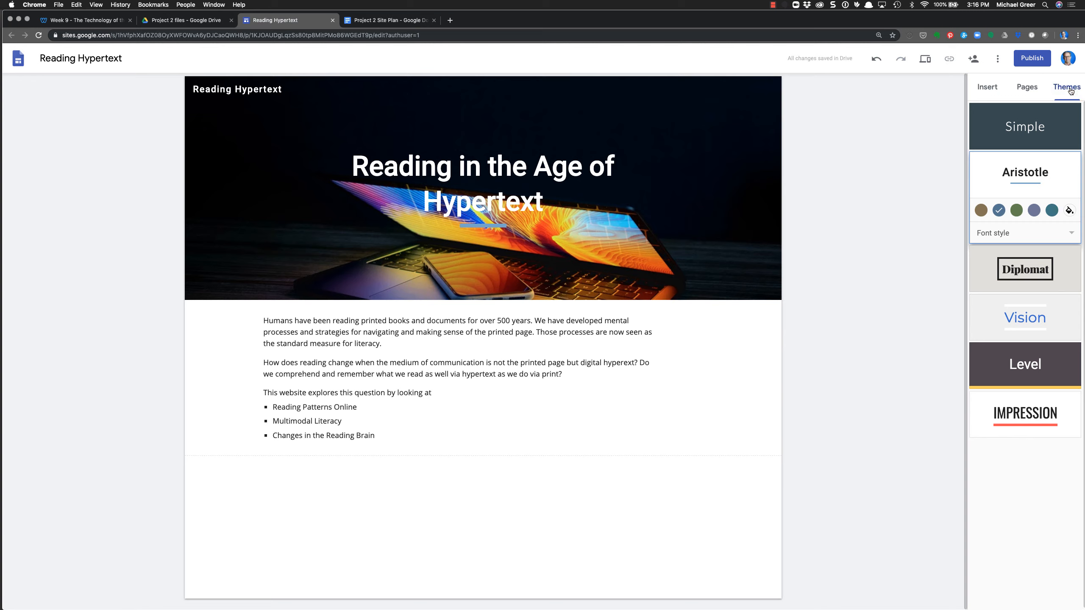
Add a new site page named "Reading Patterns Online", copying the name from the matching heading in the Project 2 Site Plan document
{"action": "left_click", "coordinate": [1025, 89]}
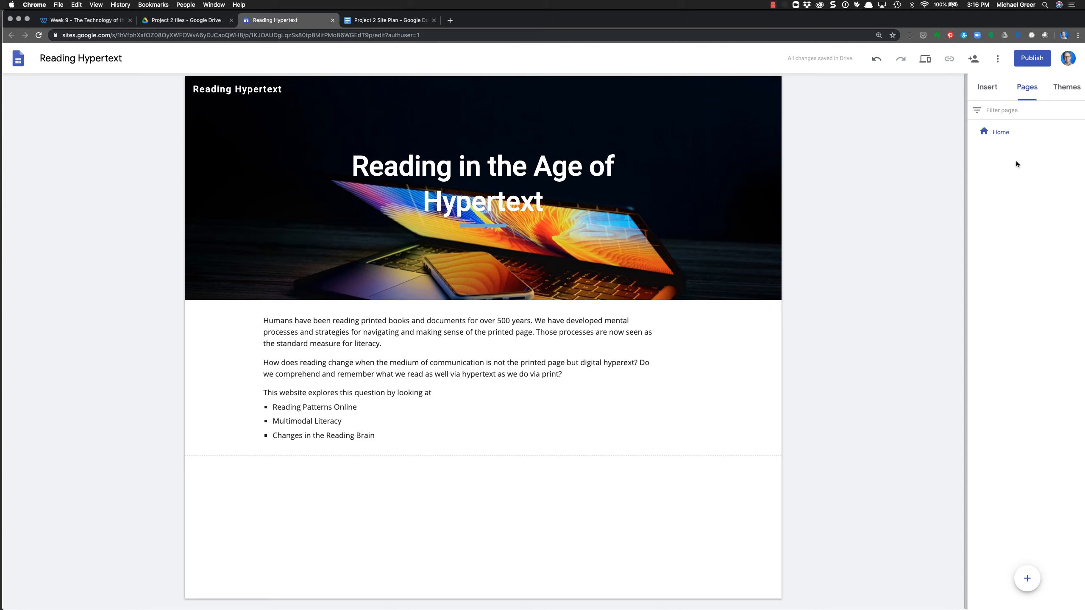
{"action": "left_click", "coordinate": [1027, 579]}
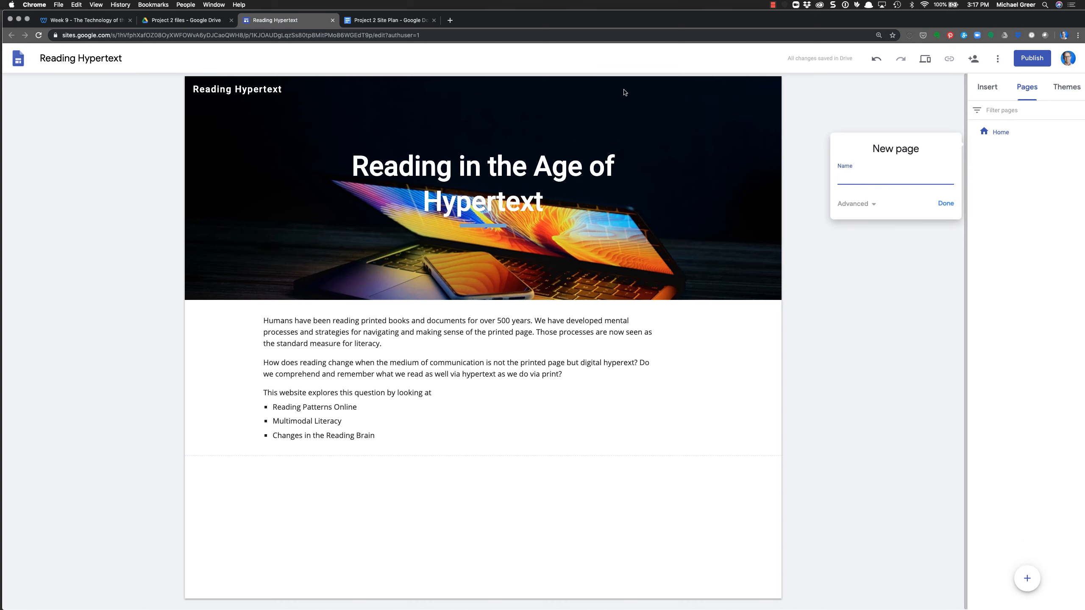
{"action": "left_click", "coordinate": [387, 19]}
{"action": "scroll", "coordinate": [485, 416], "scroll_direction": "down", "scroll_amount": 3}
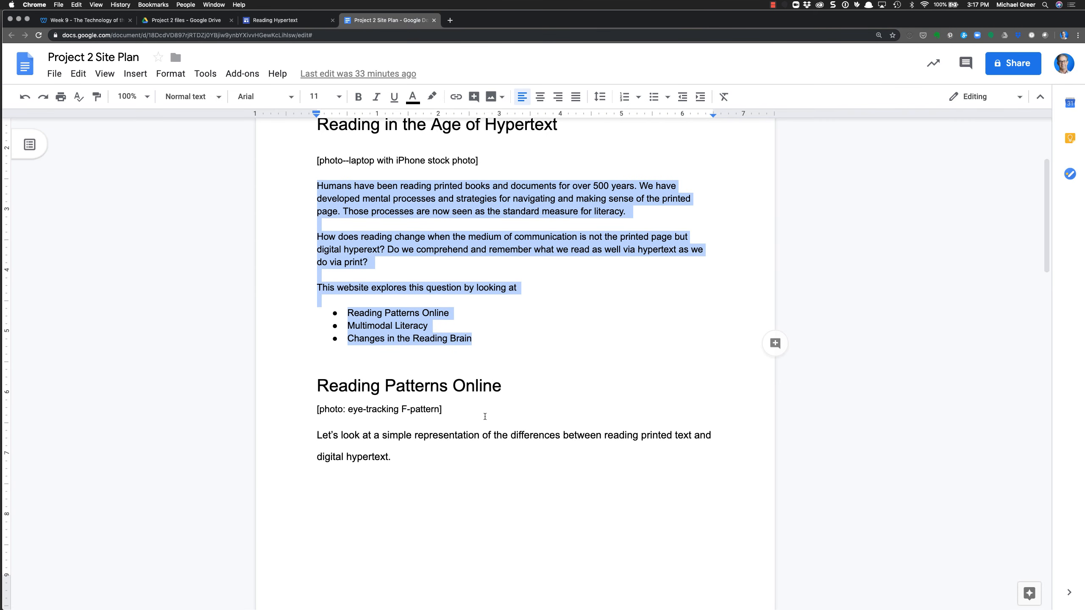
{"action": "left_click_drag", "start_coordinate": [502, 391], "coordinate": [313, 396]}
{"action": "key", "text": "super+c"}
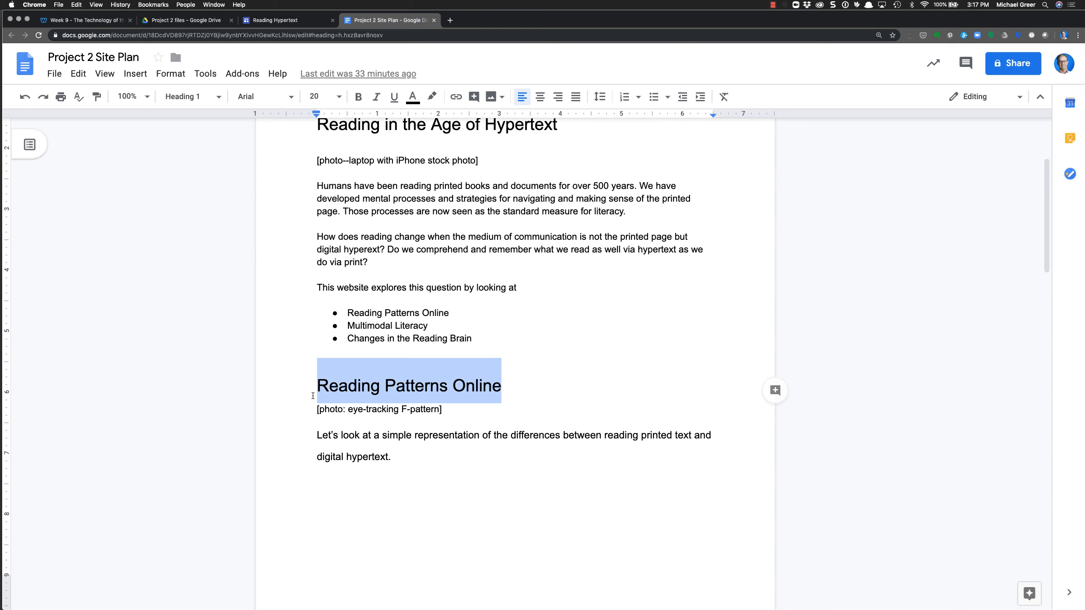
{"action": "left_click", "coordinate": [275, 20]}
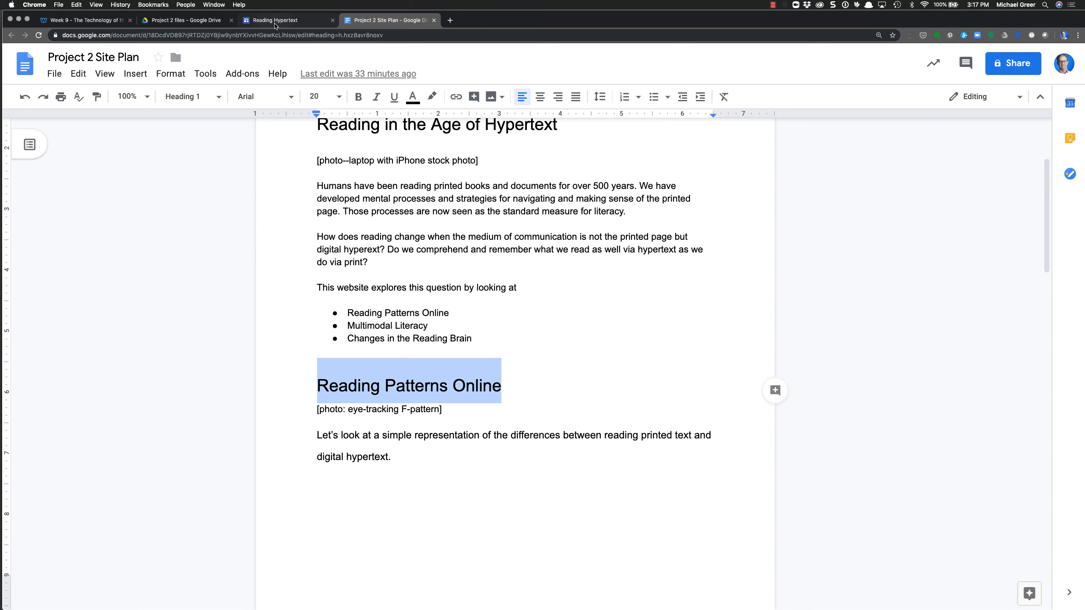
{"action": "key", "text": "super+v"}
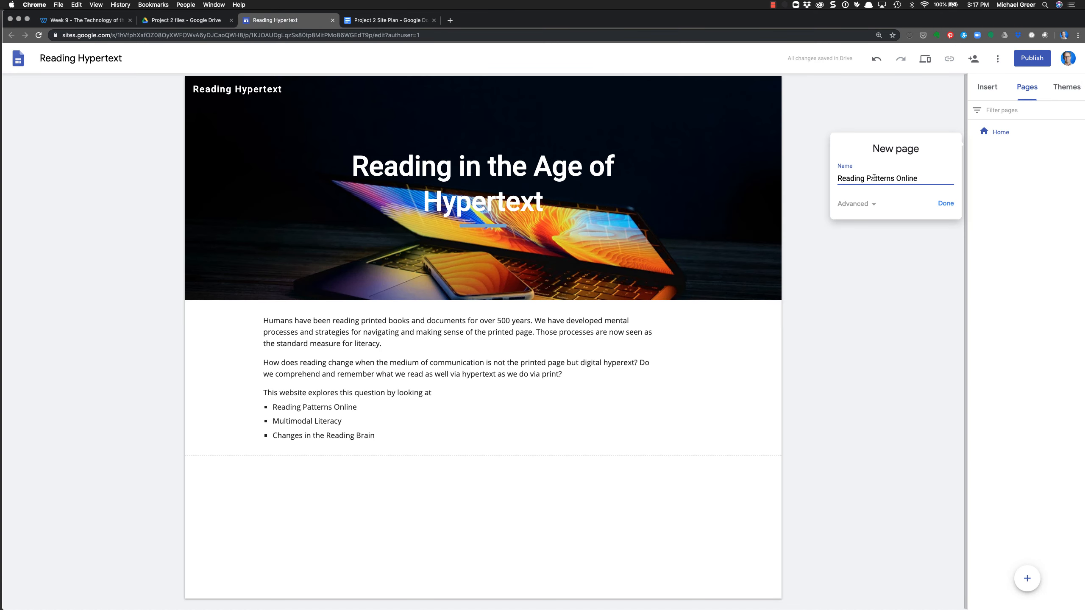
{"action": "left_click", "coordinate": [944, 204]}
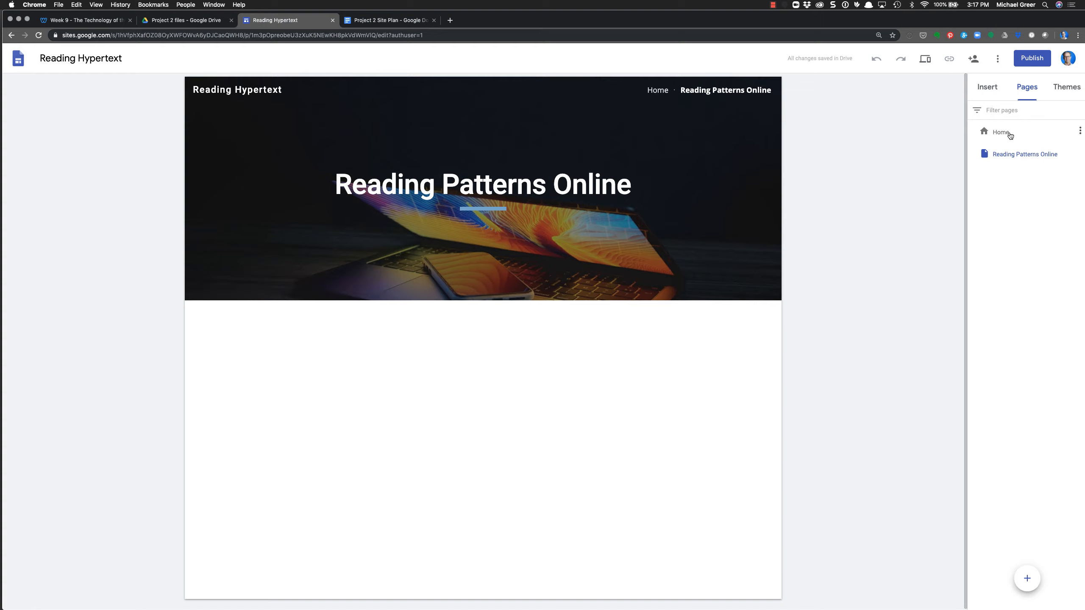
Add a new page named "Multimodal Literacy", using the heading copied from the site plan
{"action": "left_click", "coordinate": [1027, 577]}
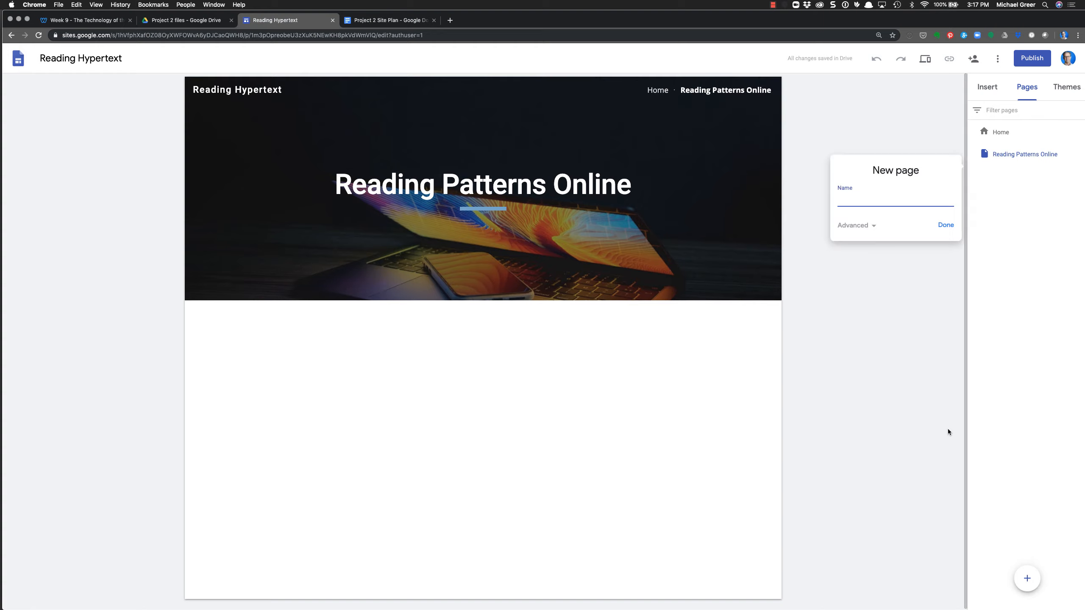
{"action": "left_click", "coordinate": [387, 20]}
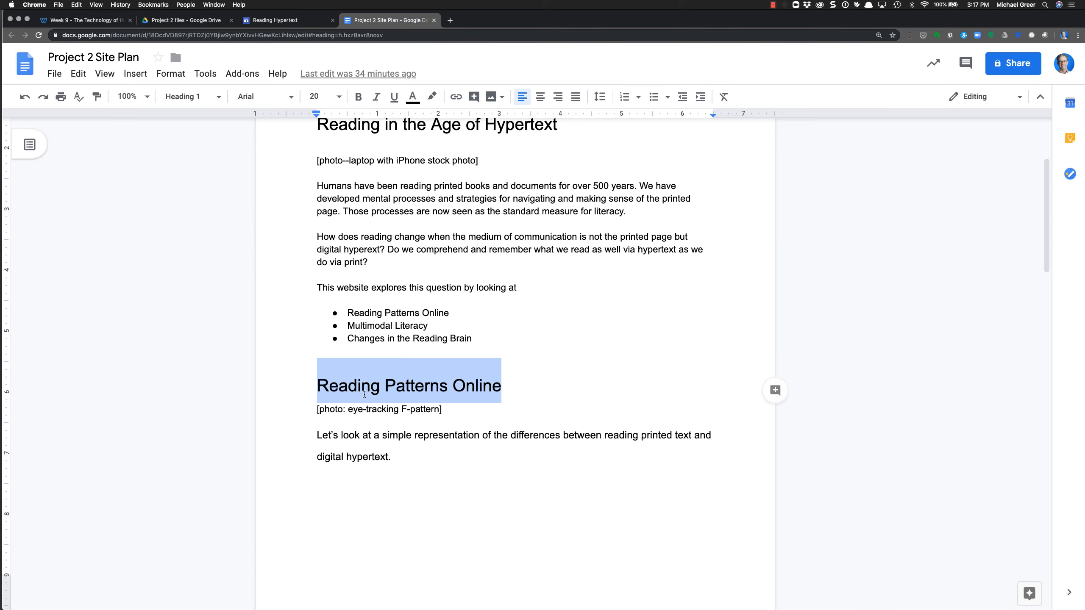
{"action": "scroll", "coordinate": [363, 390], "scroll_direction": "down", "scroll_amount": 10}
{"action": "scroll", "coordinate": [363, 390], "scroll_direction": "down", "scroll_amount": 4}
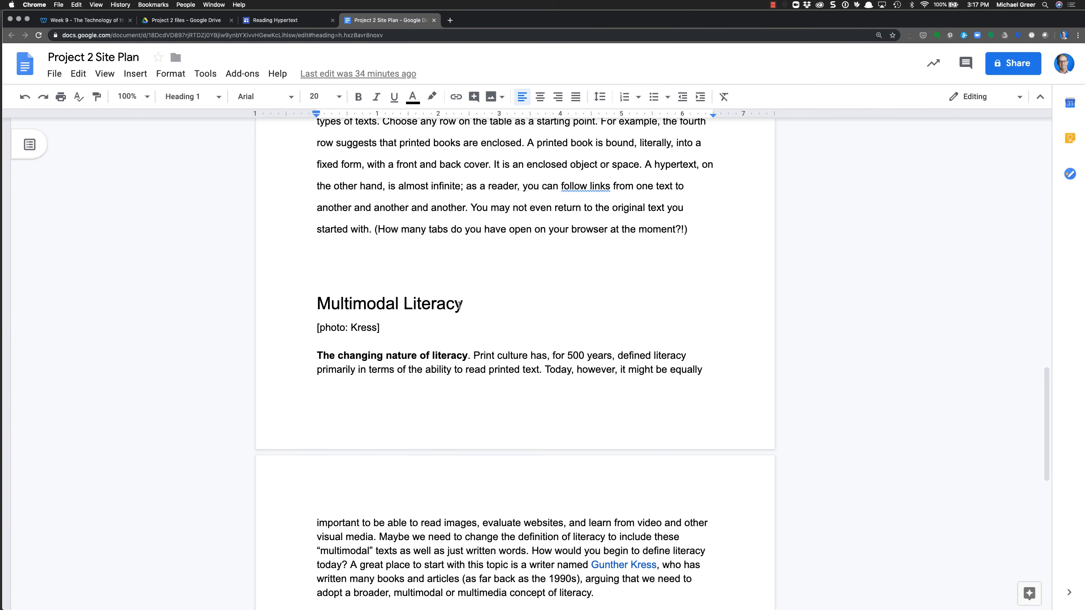
{"action": "left_click_drag", "start_coordinate": [463, 304], "coordinate": [283, 307]}
{"action": "key", "text": "super+c"}
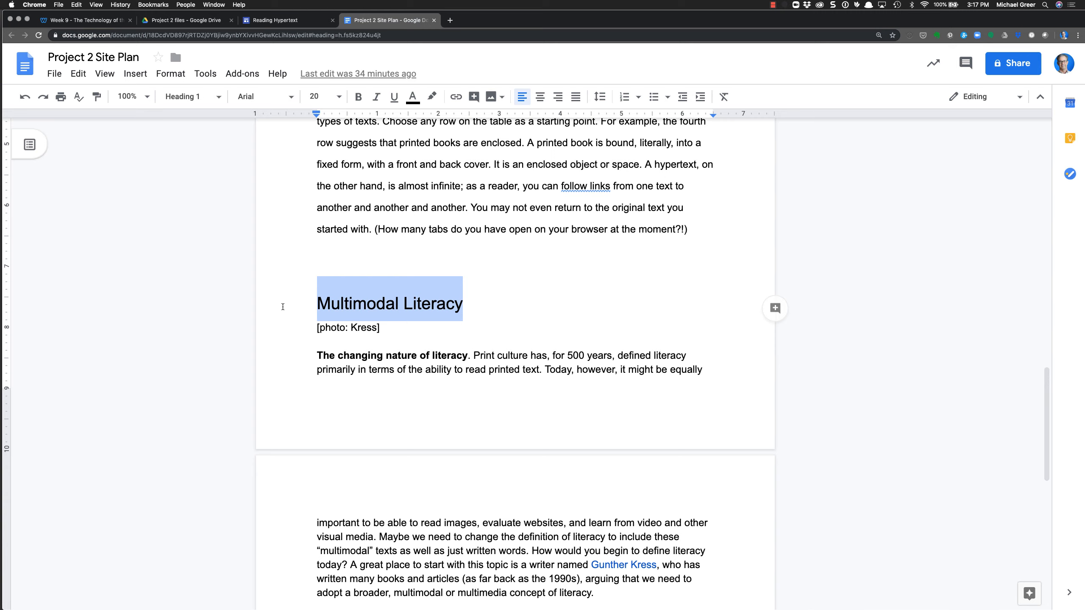
{"action": "left_click", "coordinate": [307, 23]}
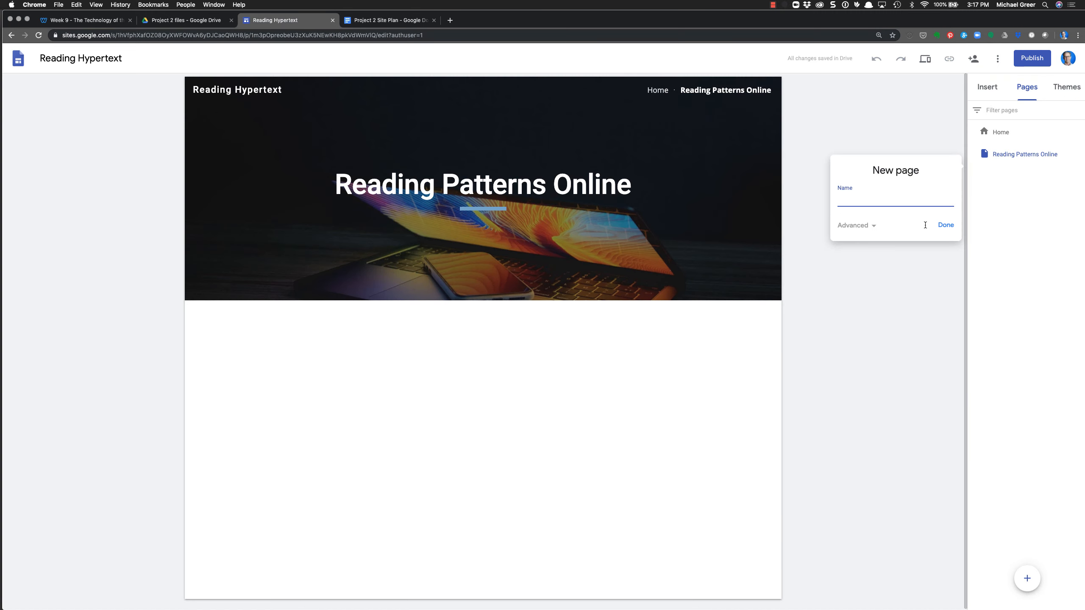
{"action": "key", "text": "super+v"}
{"action": "left_click", "coordinate": [945, 225]}
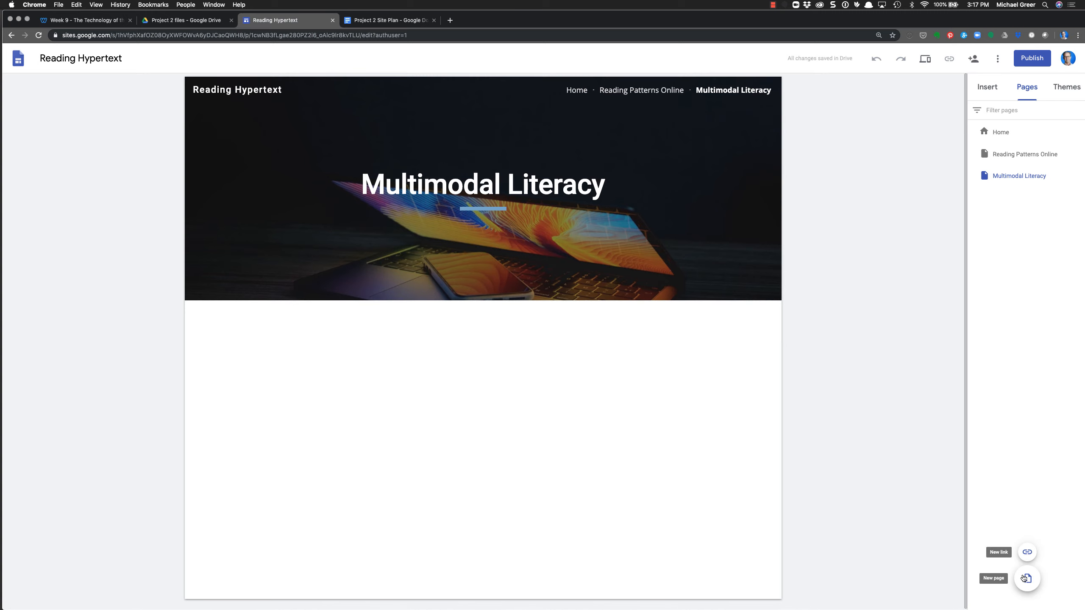
Add a new page named "Changes in the Reading Brain", using the heading copied from the site plan
{"action": "left_click", "coordinate": [1025, 551]}
{"action": "left_click", "coordinate": [368, 22]}
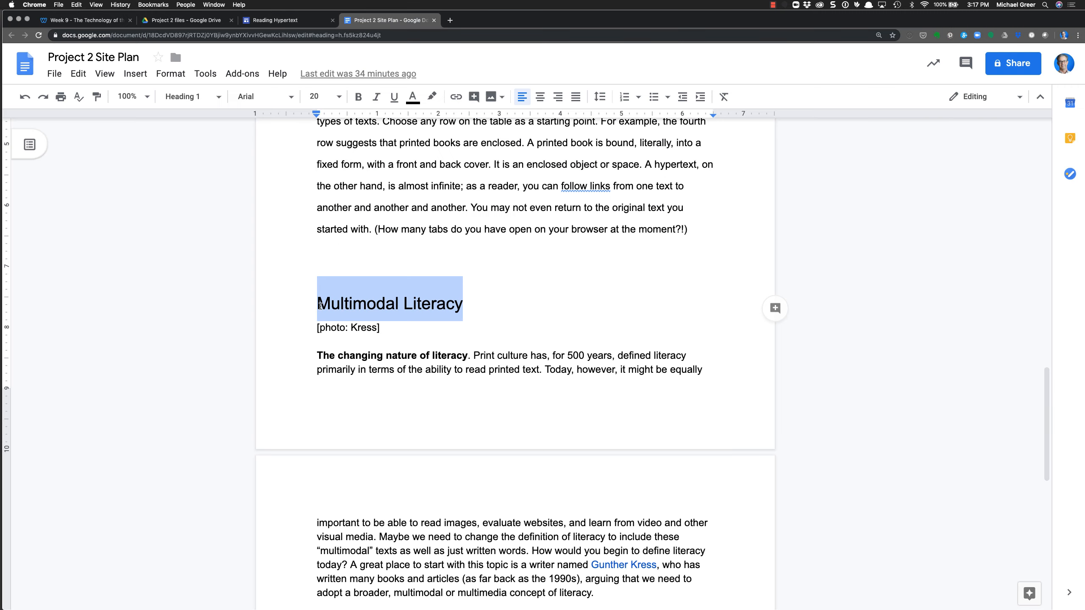
{"action": "scroll", "coordinate": [536, 337], "scroll_direction": "down", "scroll_amount": 10}
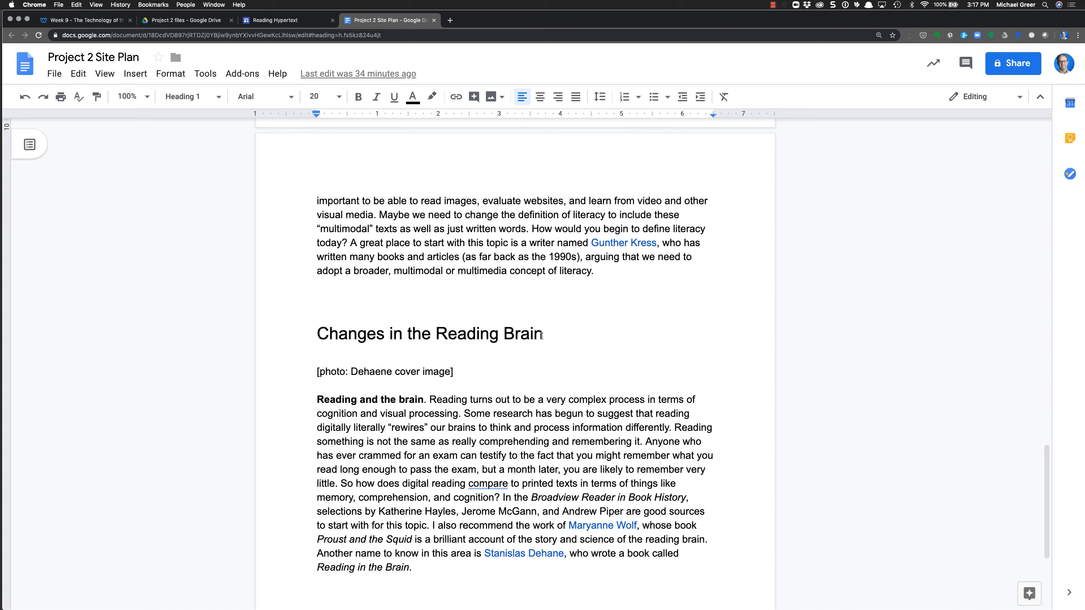
{"action": "left_click_drag", "start_coordinate": [541, 336], "coordinate": [288, 333]}
{"action": "key", "text": "super+c"}
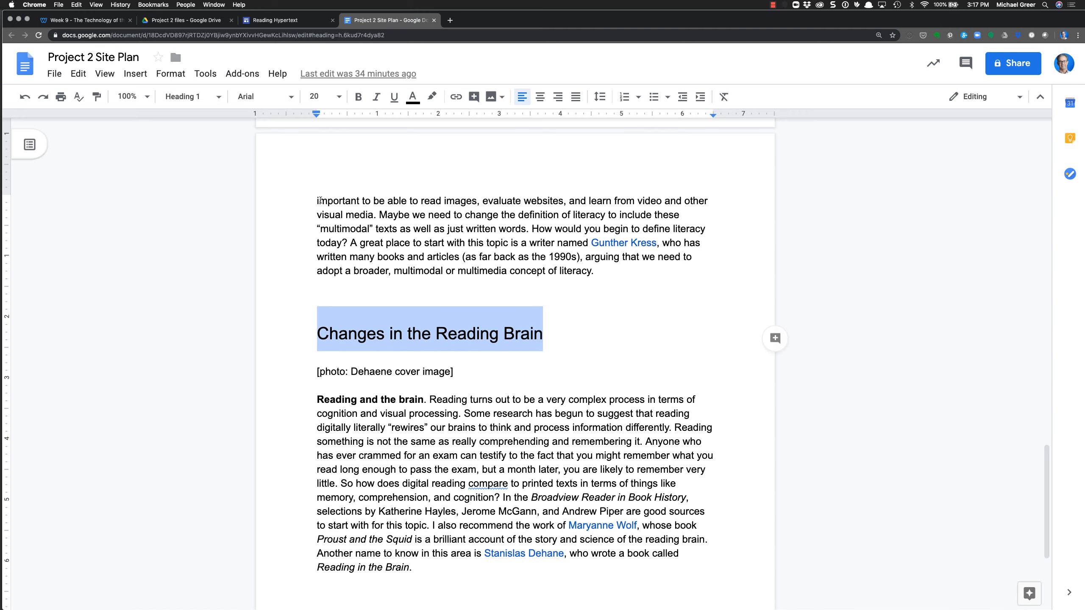
{"action": "left_click", "coordinate": [274, 21]}
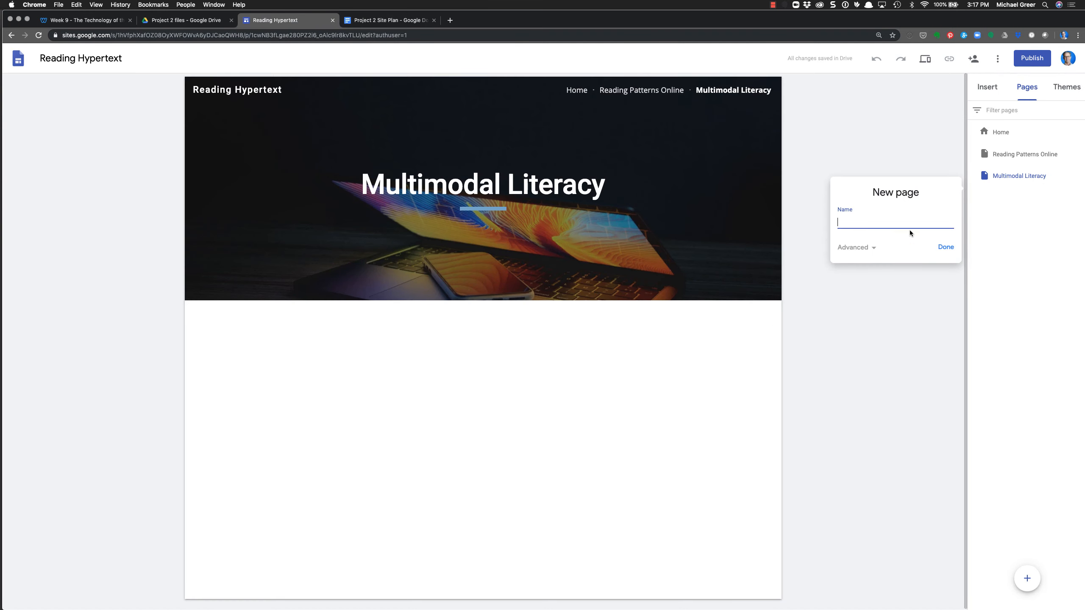
{"action": "key", "text": "super+v"}
{"action": "left_click", "coordinate": [943, 246]}
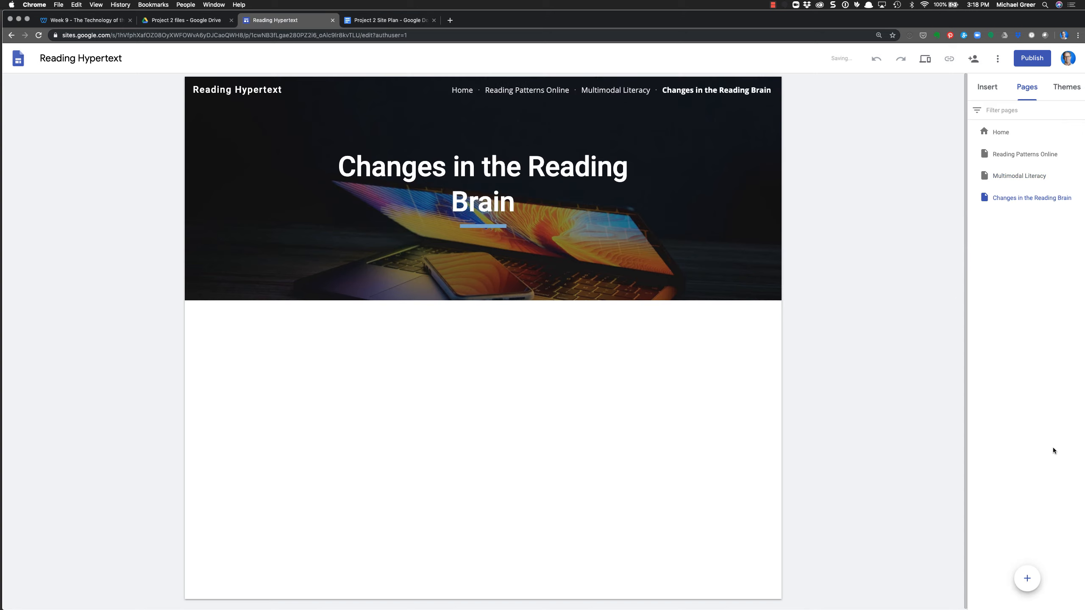
Add a new page named "Conclusion and Works Cited", using the final heading copied from the site plan
{"action": "left_click", "coordinate": [1027, 577]}
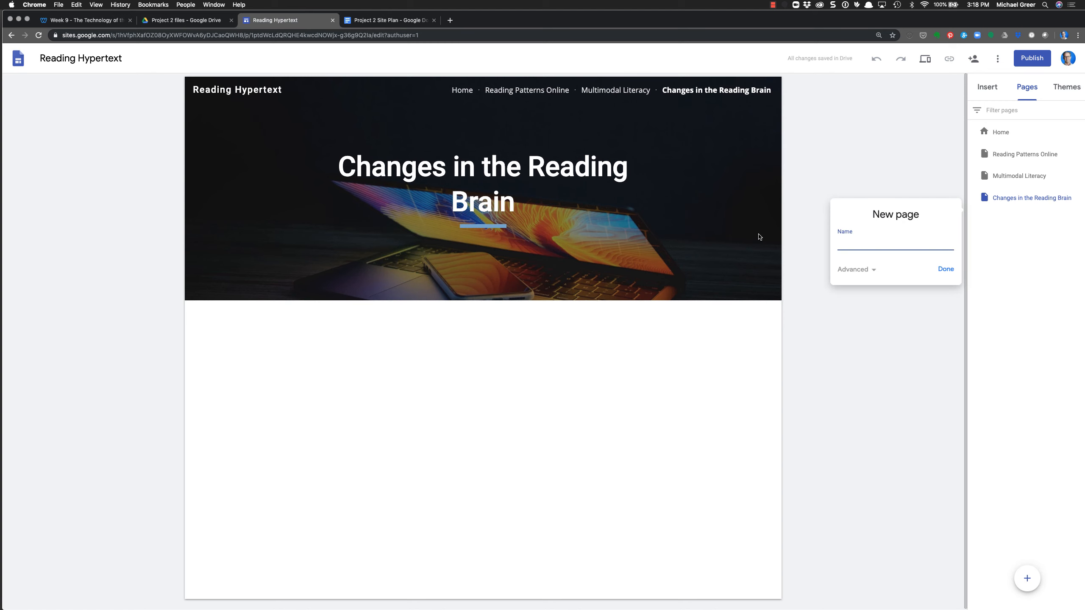
{"action": "left_click", "coordinate": [390, 19]}
{"action": "scroll", "coordinate": [363, 331], "scroll_direction": "down", "scroll_amount": 5}
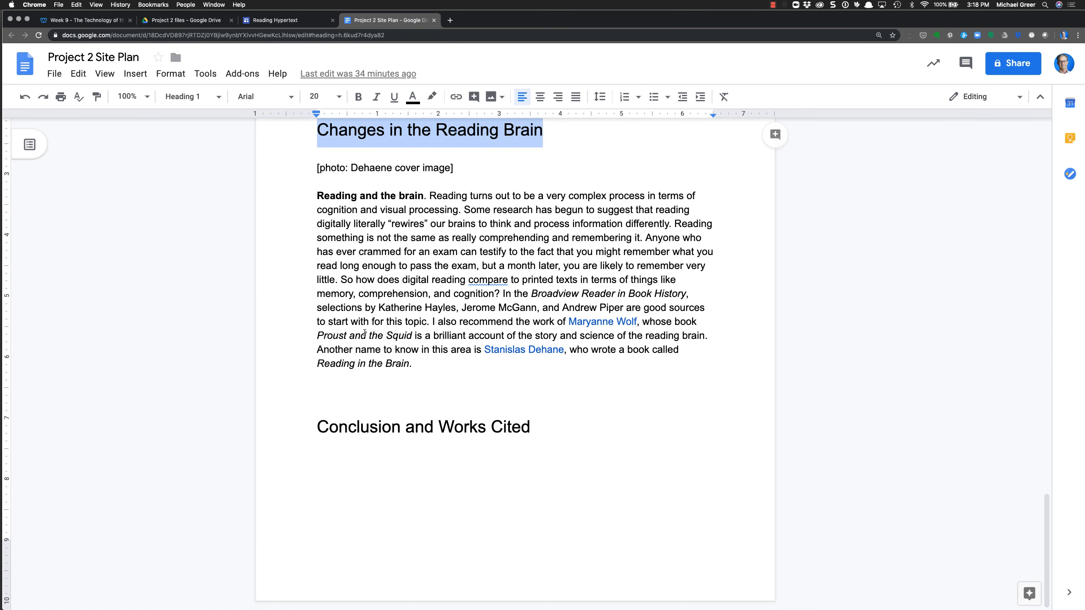
{"action": "left_click_drag", "start_coordinate": [531, 428], "coordinate": [260, 425]}
{"action": "key", "text": "super+c"}
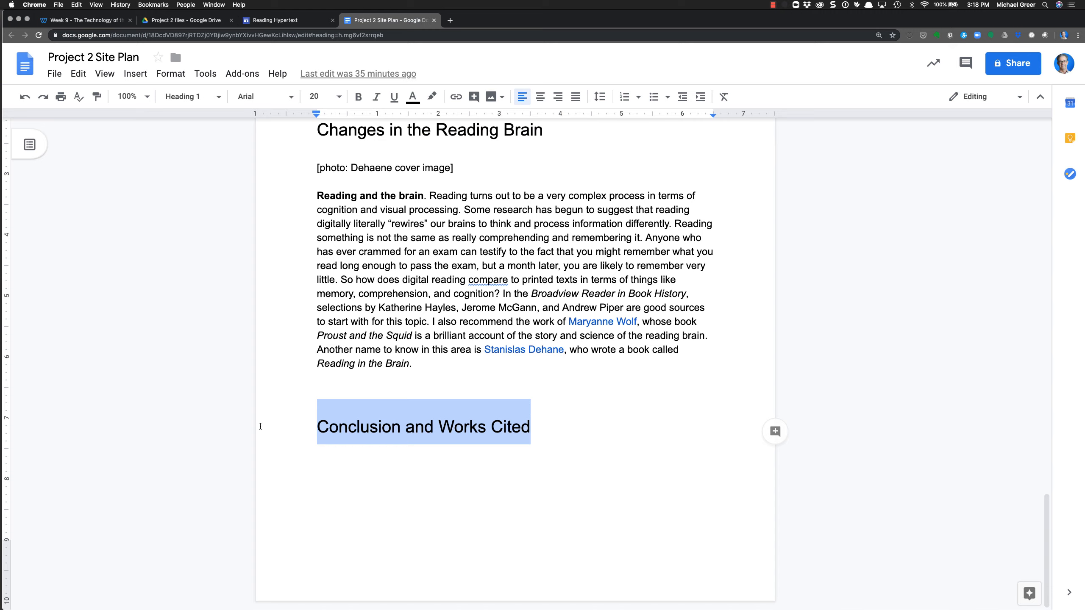
{"action": "left_click", "coordinate": [274, 20]}
{"action": "key", "text": "super+v"}
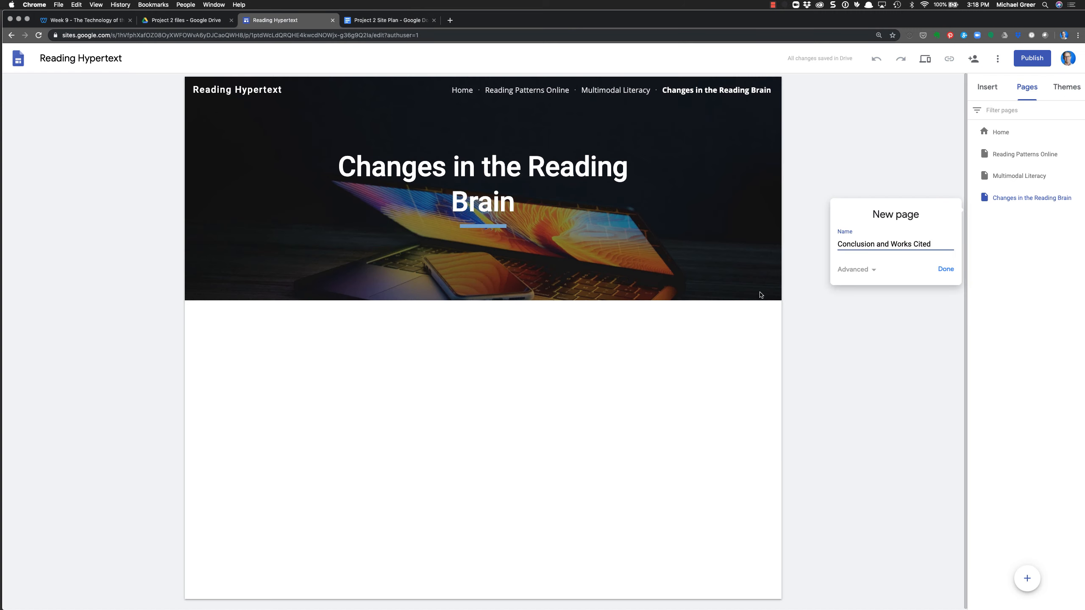
{"action": "key", "text": "Return"}
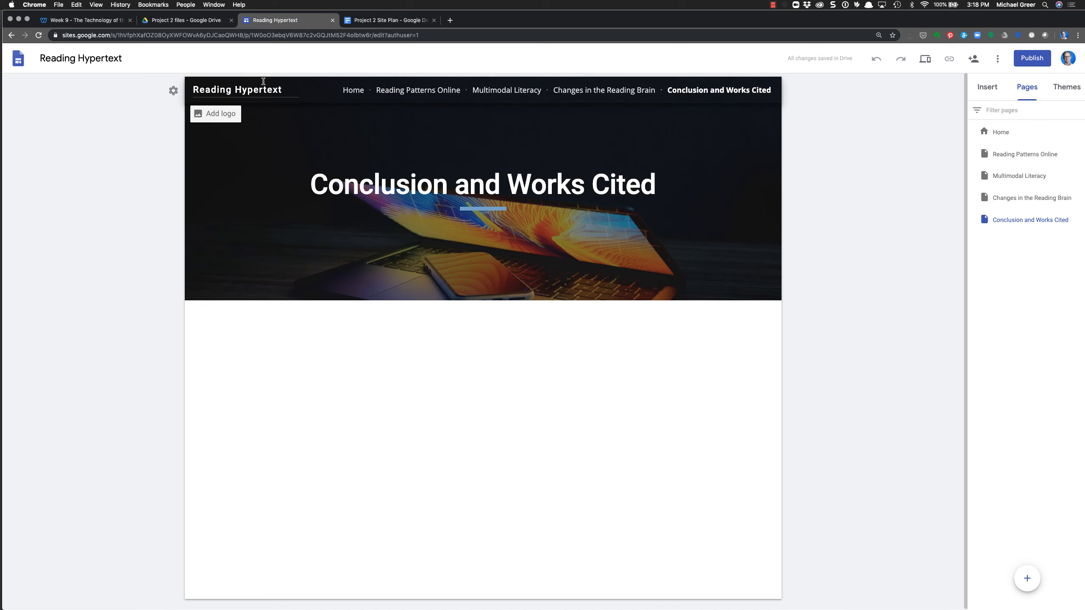
Check the site navigation by visiting the home page and each of the four content pages
{"action": "left_click", "coordinate": [350, 91]}
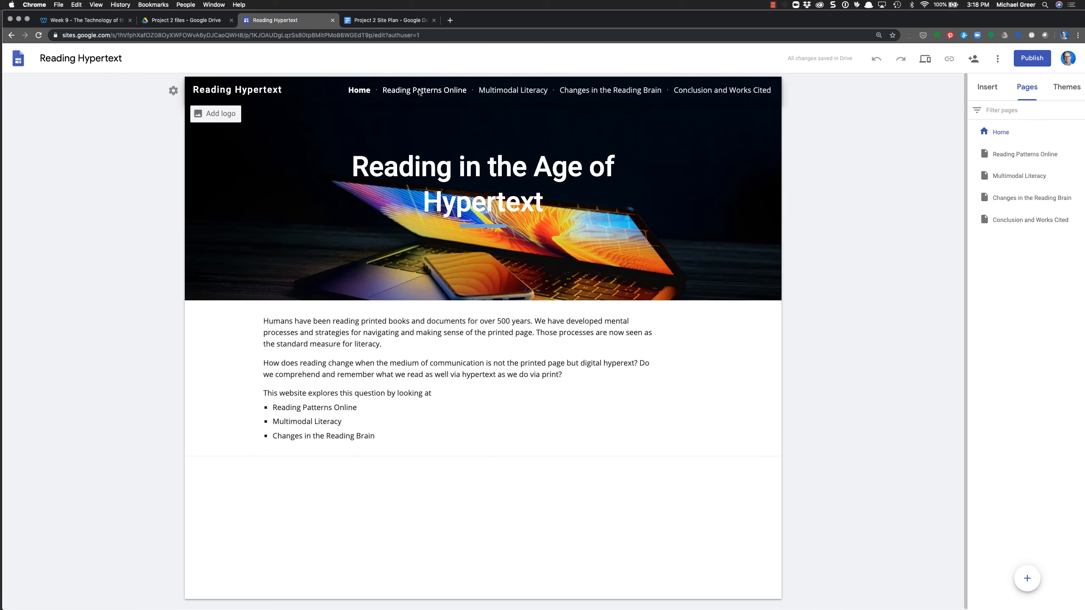
{"action": "left_click", "coordinate": [420, 91]}
{"action": "left_click", "coordinate": [498, 93]}
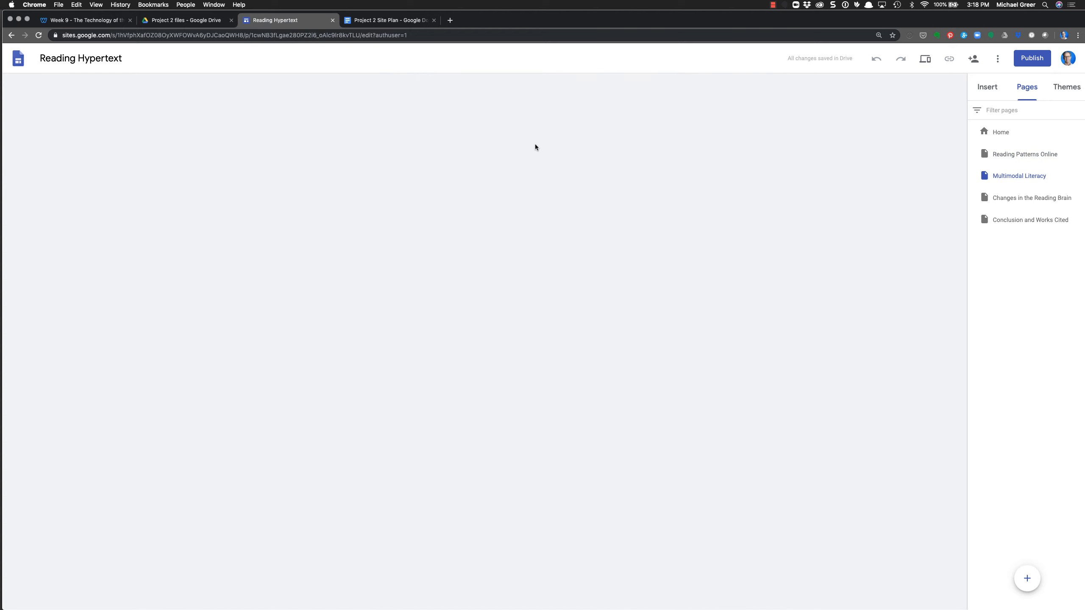
{"action": "left_click", "coordinate": [610, 91]}
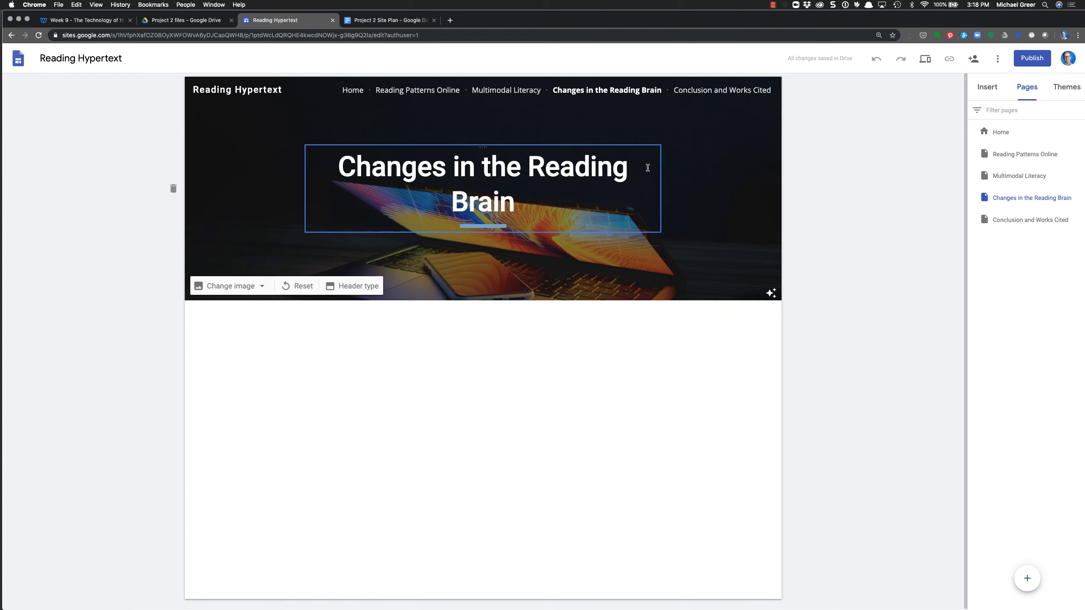
{"action": "left_click", "coordinate": [714, 91]}
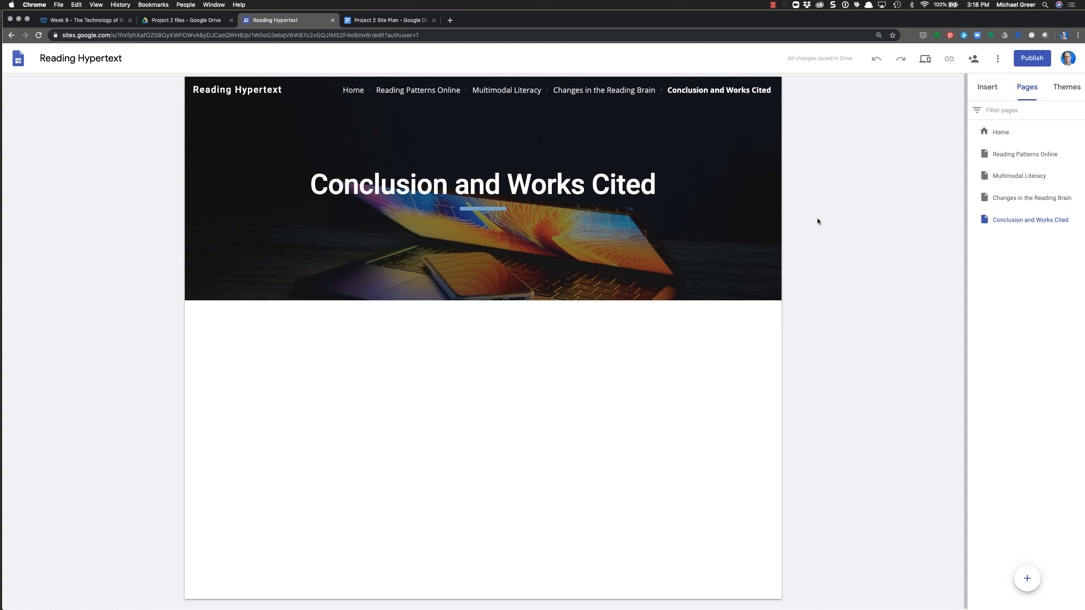
{"action": "left_click", "coordinate": [402, 91]}
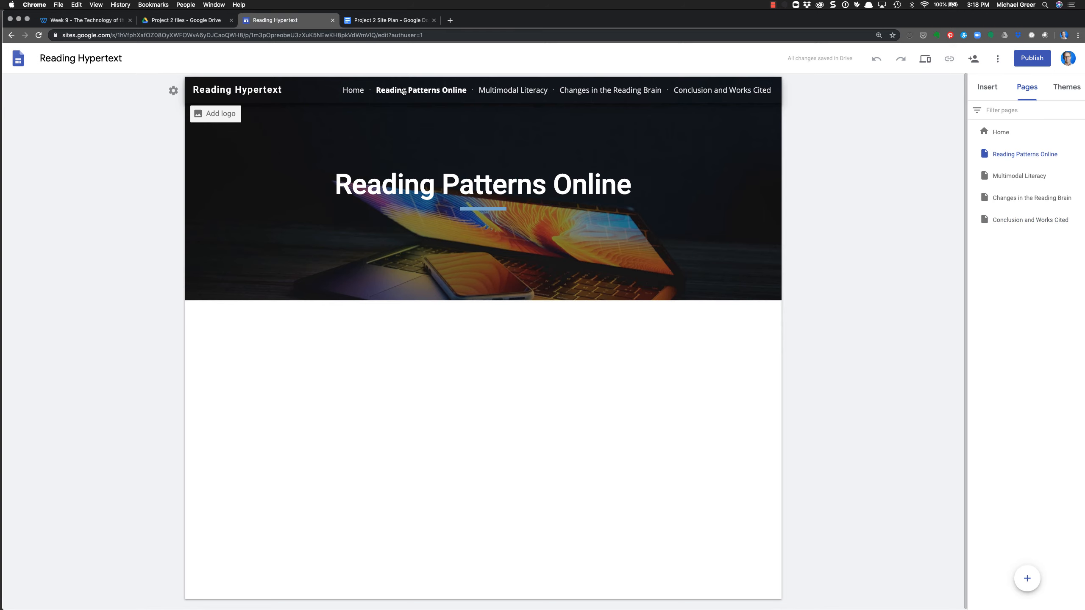
{"action": "left_click", "coordinate": [352, 92]}
Replace the header image of the "Reading Patterns Online" page with heat-map.png from the Project 2 files folder in Google Drive
{"action": "left_click", "coordinate": [402, 90]}
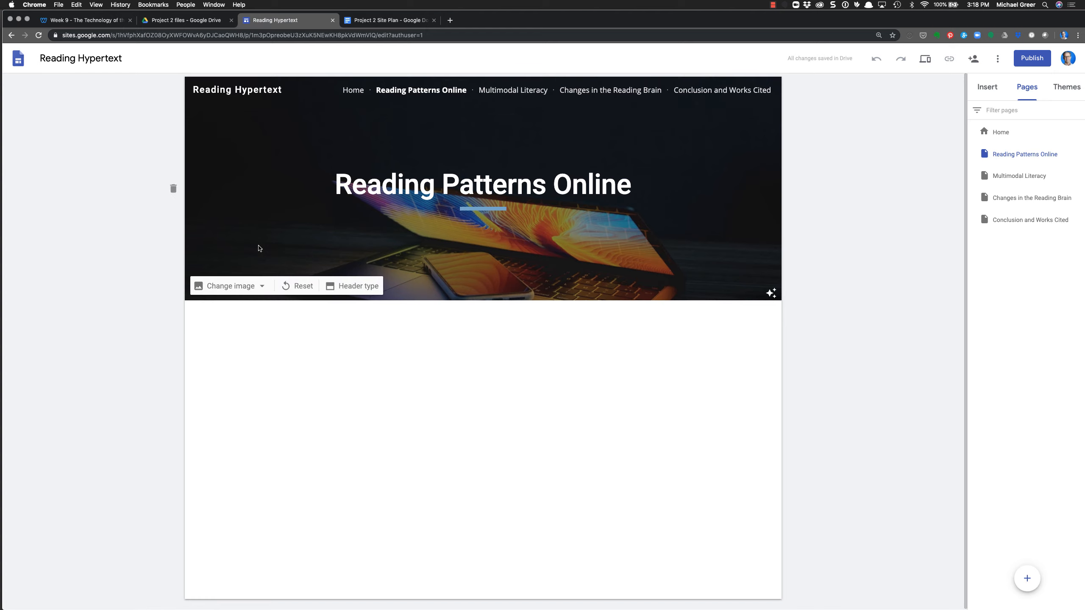
{"action": "left_click", "coordinate": [252, 287]}
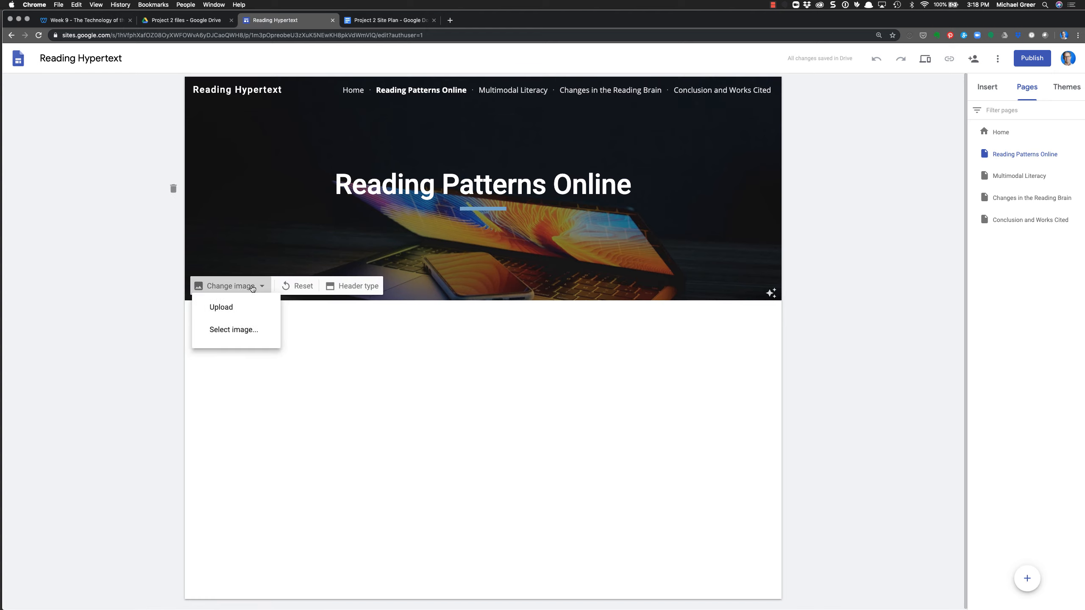
{"action": "left_click", "coordinate": [235, 332]}
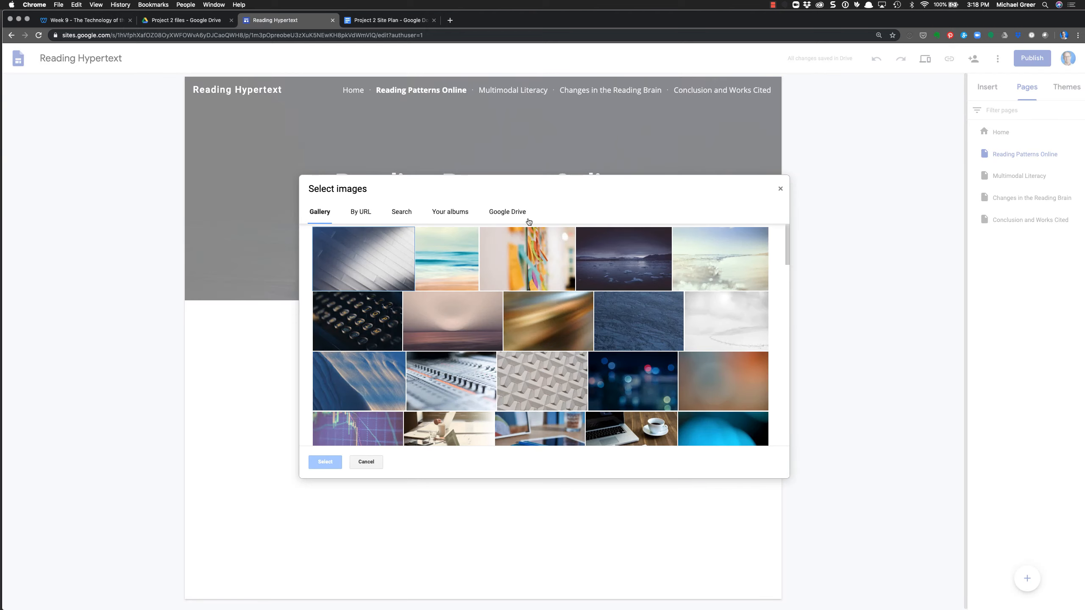
{"action": "left_click", "coordinate": [524, 214]}
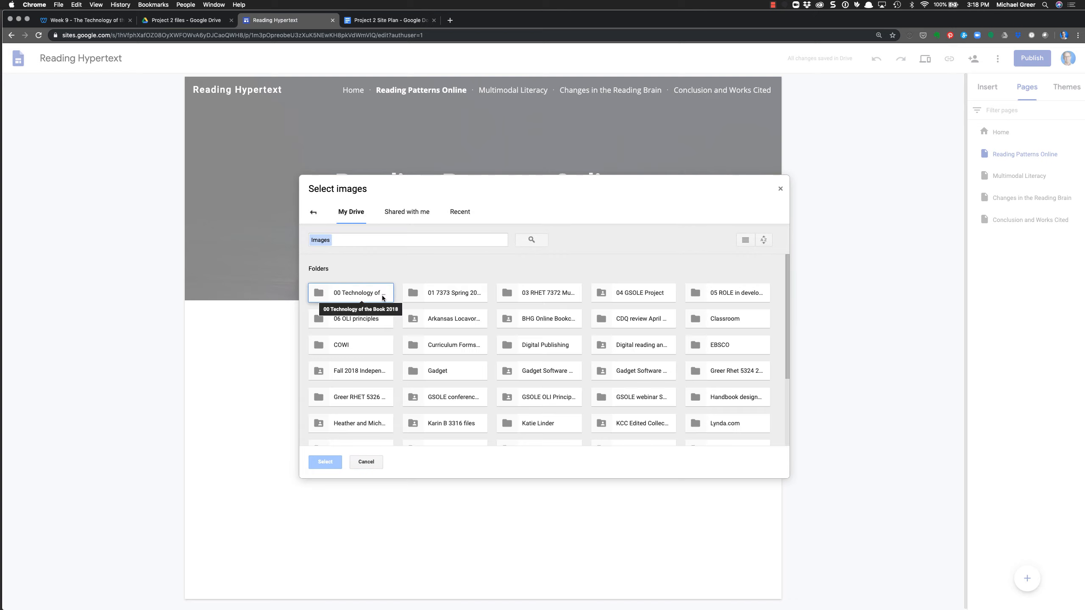
{"action": "double_click", "coordinate": [364, 295]}
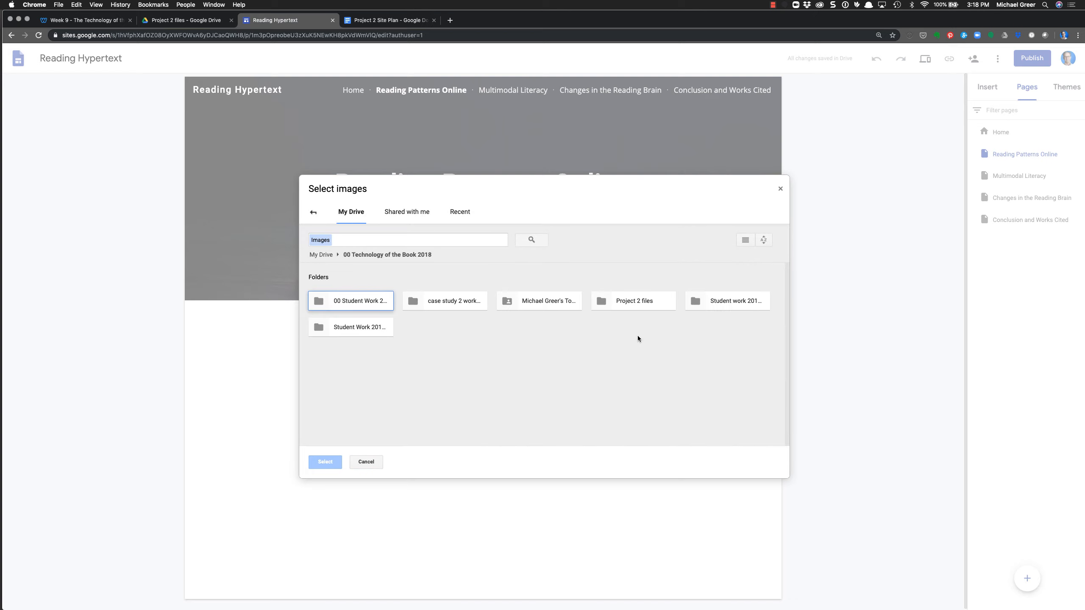
{"action": "double_click", "coordinate": [643, 300]}
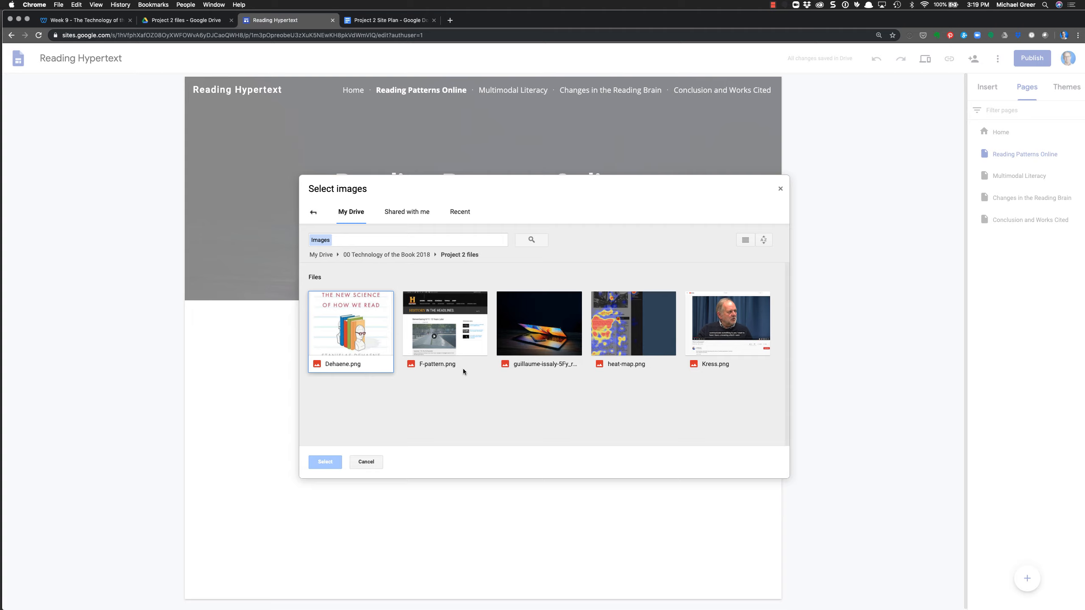
{"action": "left_click", "coordinate": [646, 327]}
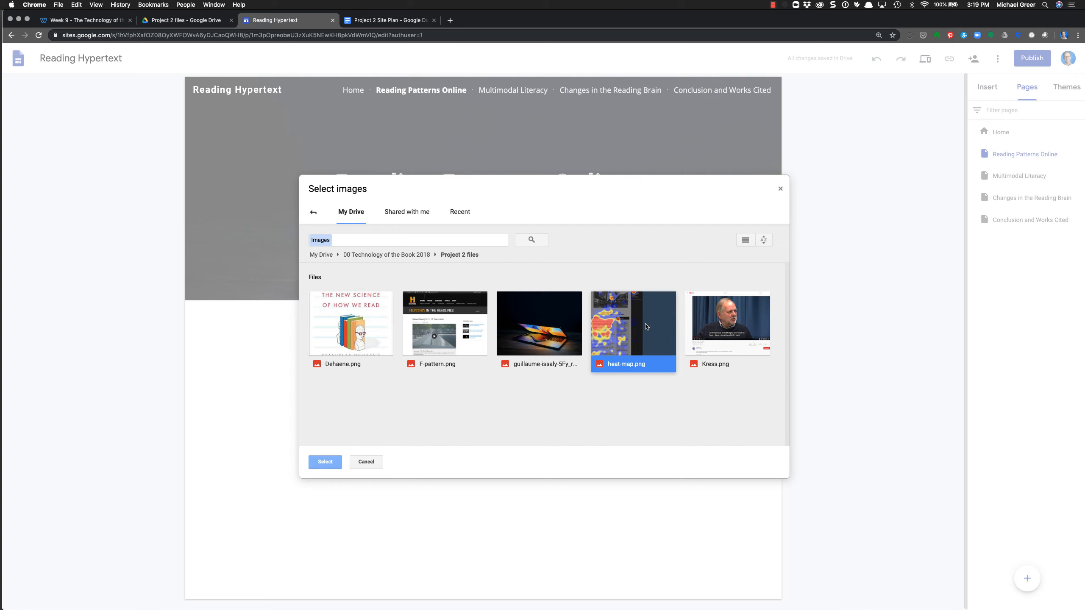
{"action": "left_click", "coordinate": [325, 462]}
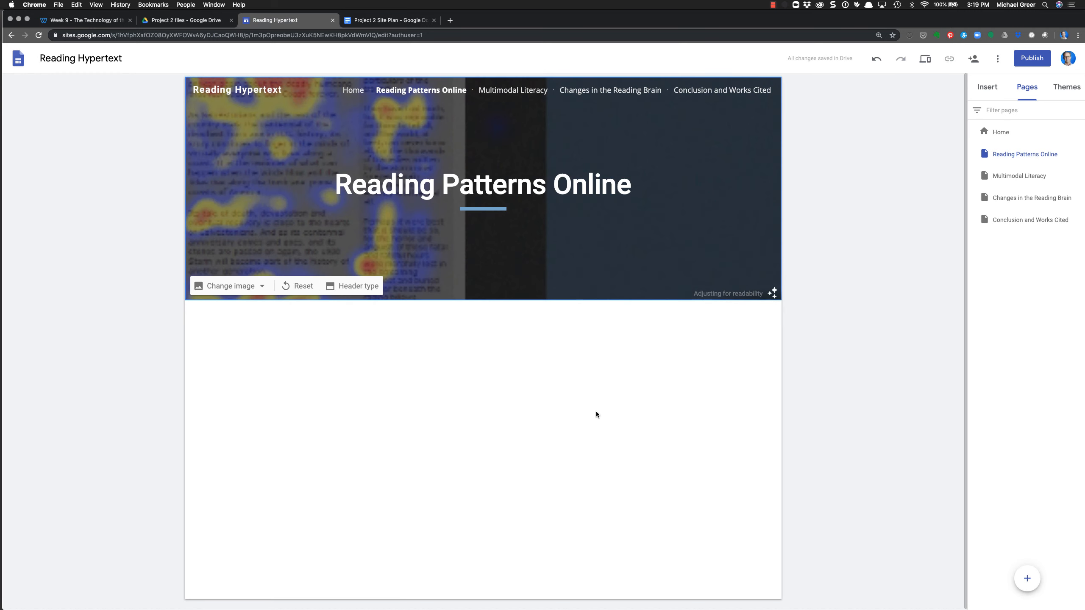
Set the "Reading Patterns Online" header type to Banner and compare it with the home page's header
{"action": "left_click", "coordinate": [358, 287]}
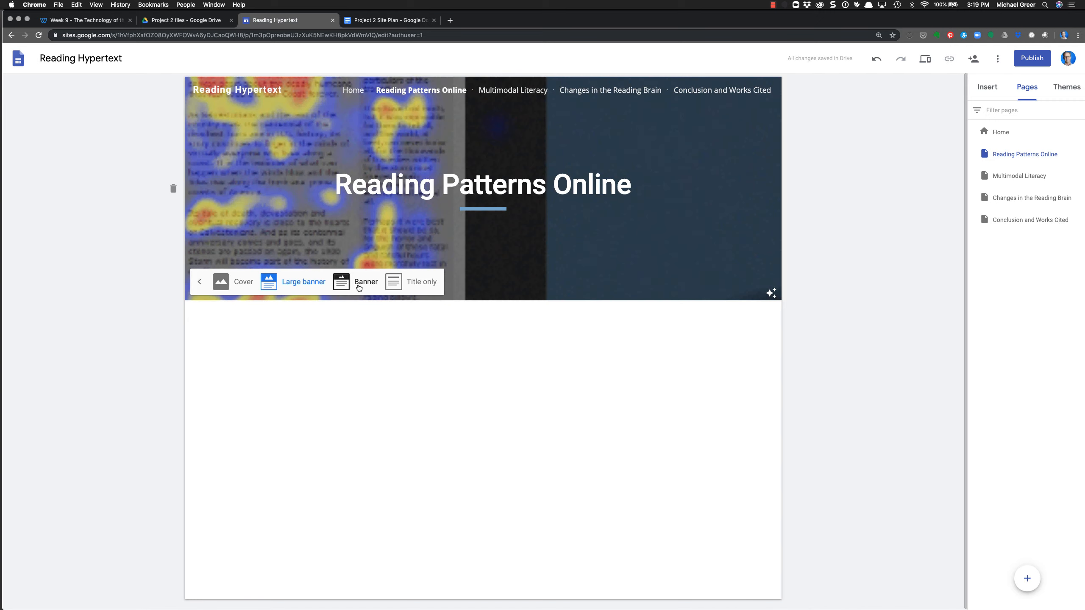
{"action": "left_click", "coordinate": [365, 285]}
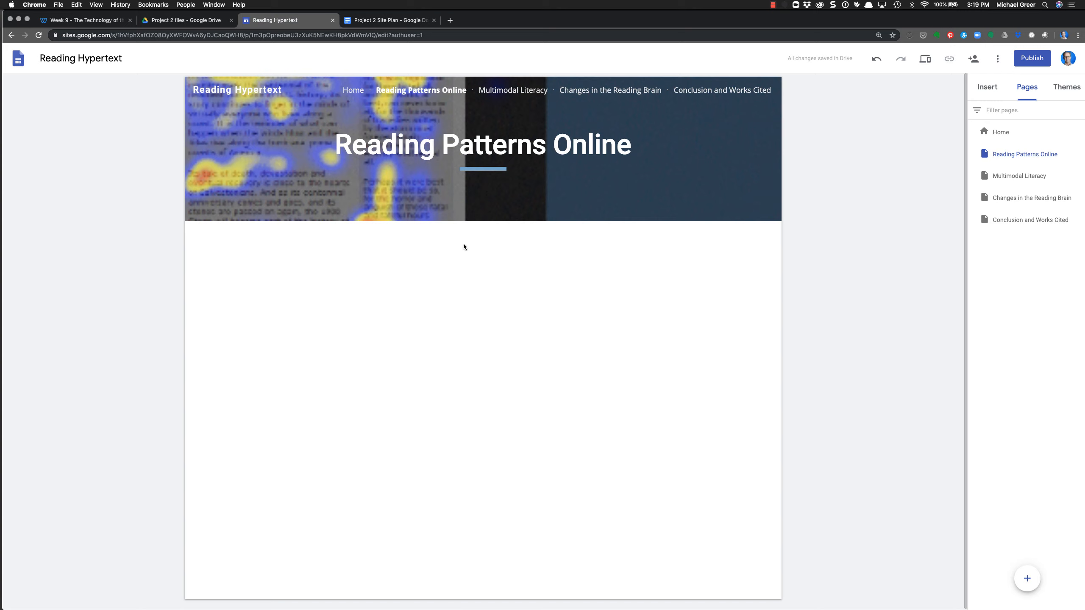
{"action": "left_click", "coordinate": [351, 90]}
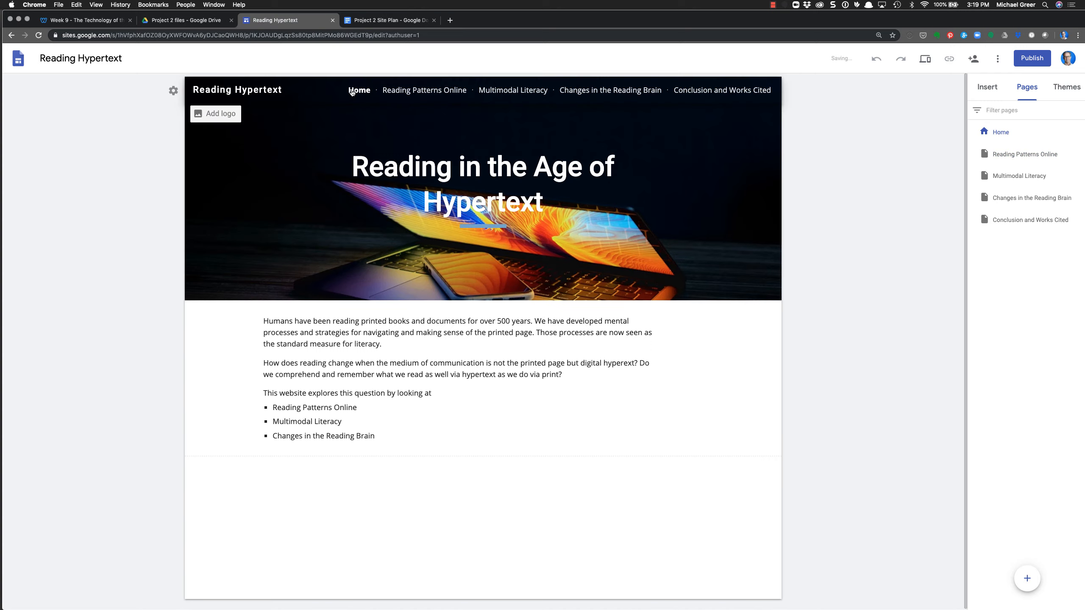
{"action": "left_click", "coordinate": [421, 91]}
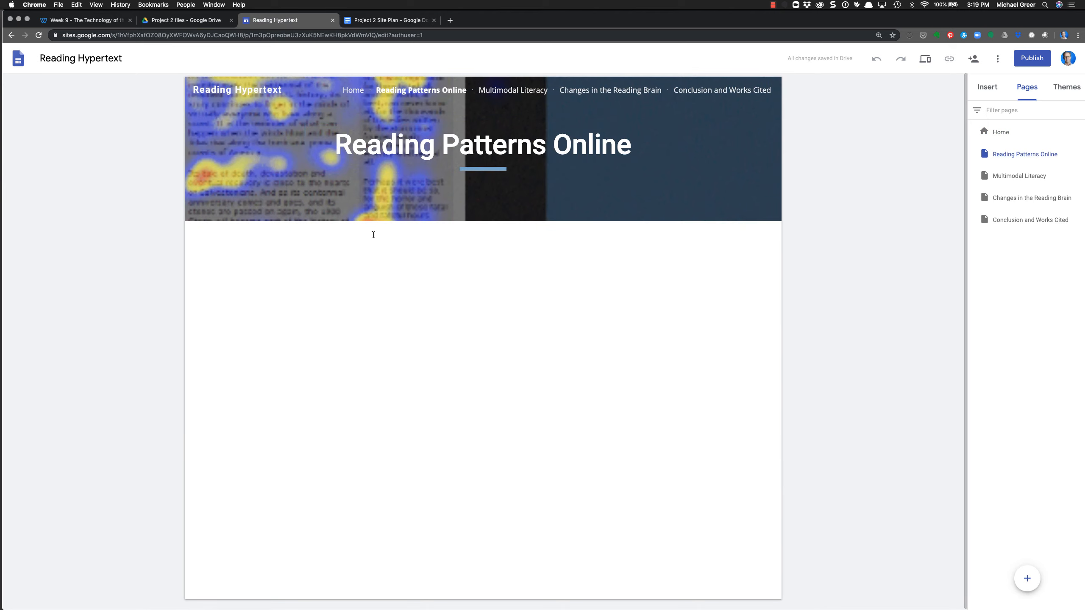
Replace the header image of the "Multimodal Literacy" page with Kress.png from the Project 2 files folder in Google Drive
{"action": "left_click", "coordinate": [512, 90]}
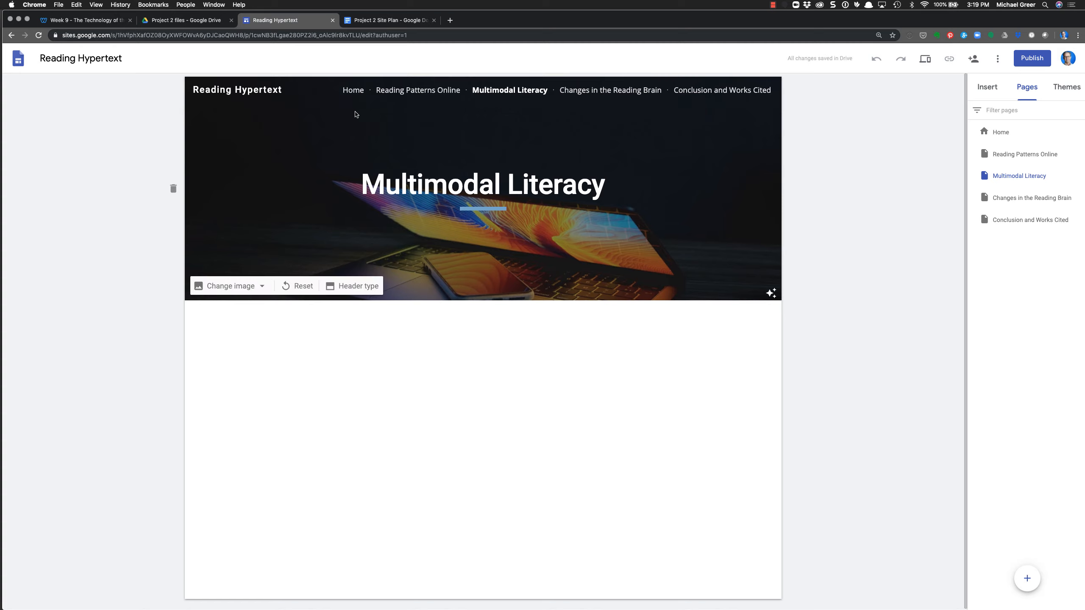
{"action": "left_click", "coordinate": [254, 285]}
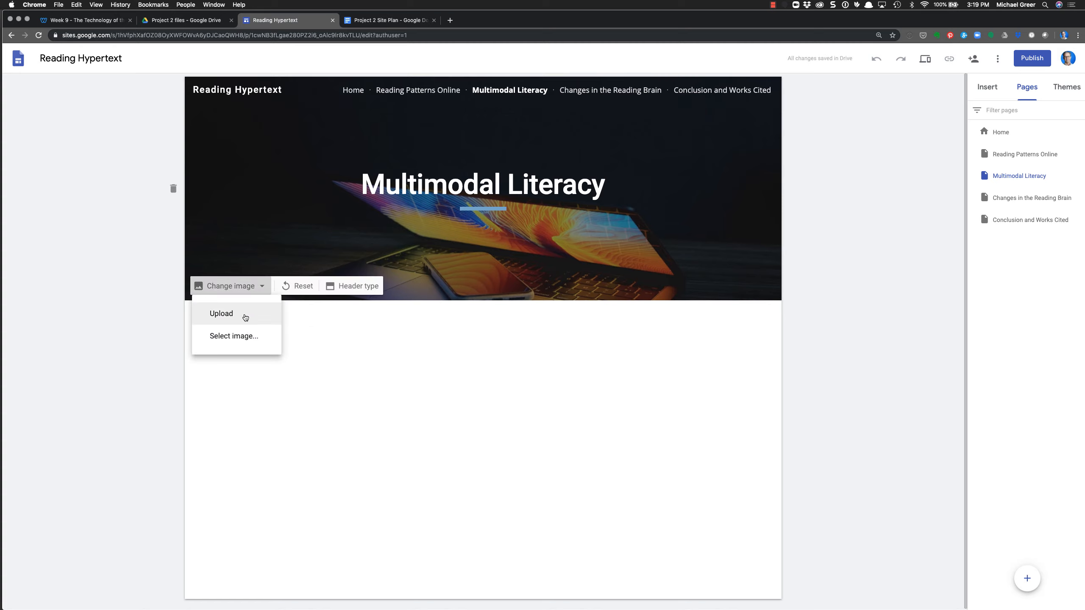
{"action": "left_click", "coordinate": [239, 336]}
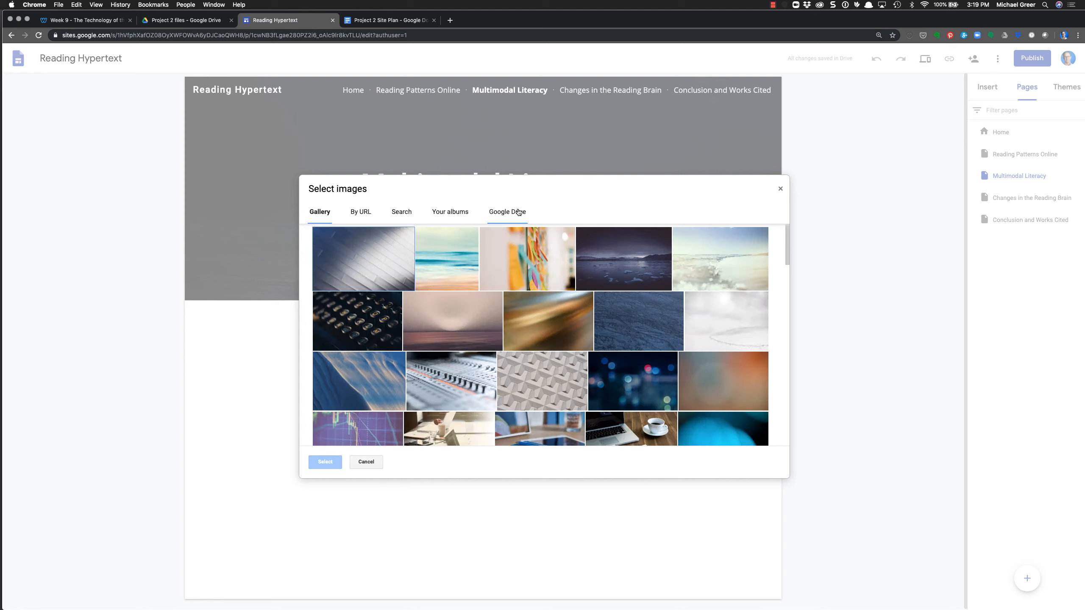
{"action": "left_click", "coordinate": [517, 211]}
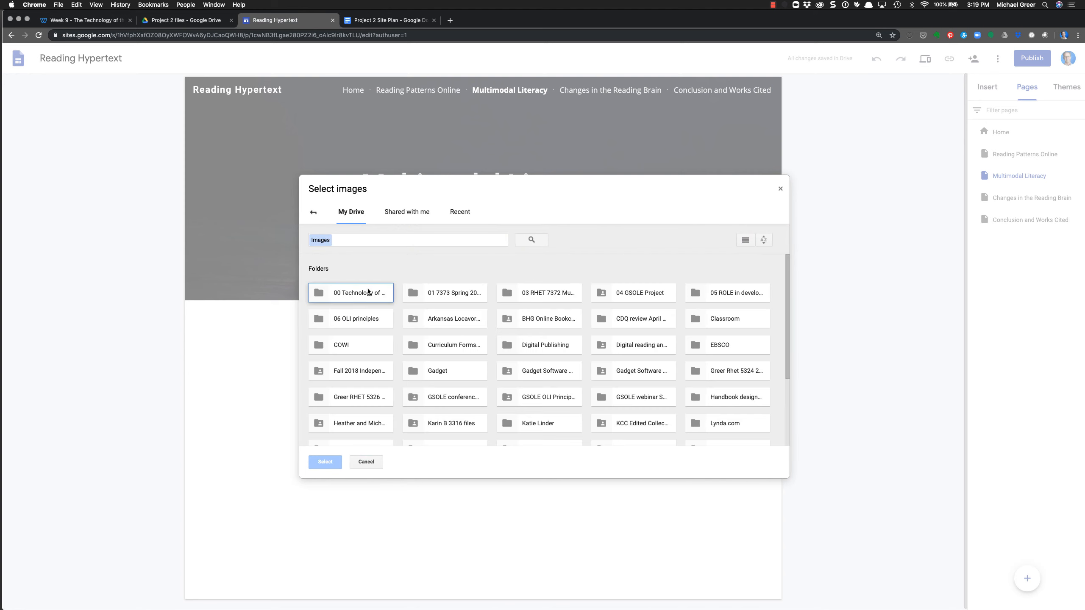
{"action": "double_click", "coordinate": [390, 293]}
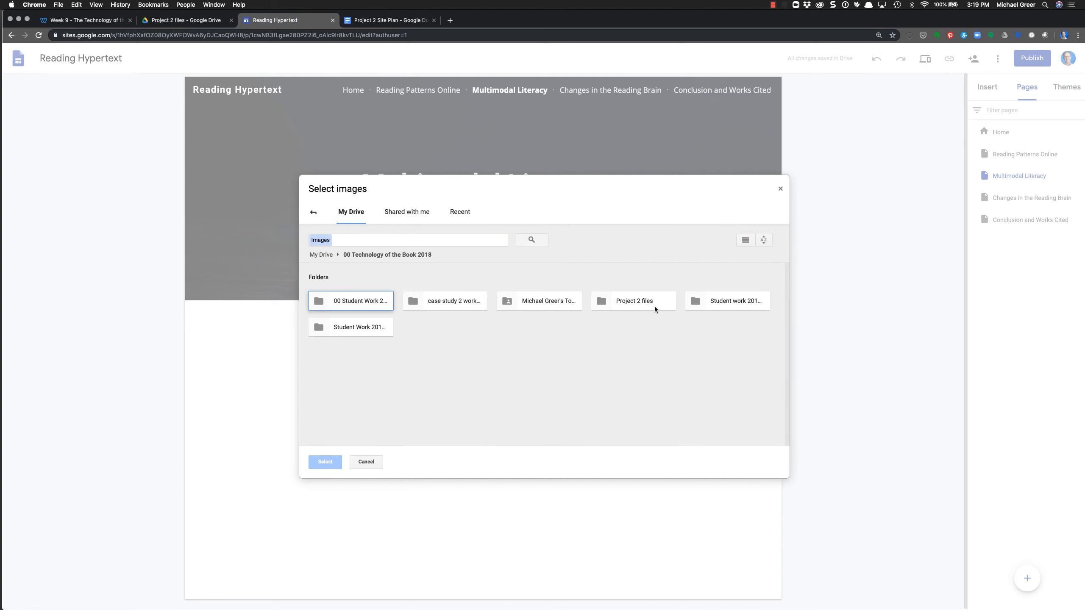
{"action": "double_click", "coordinate": [655, 306]}
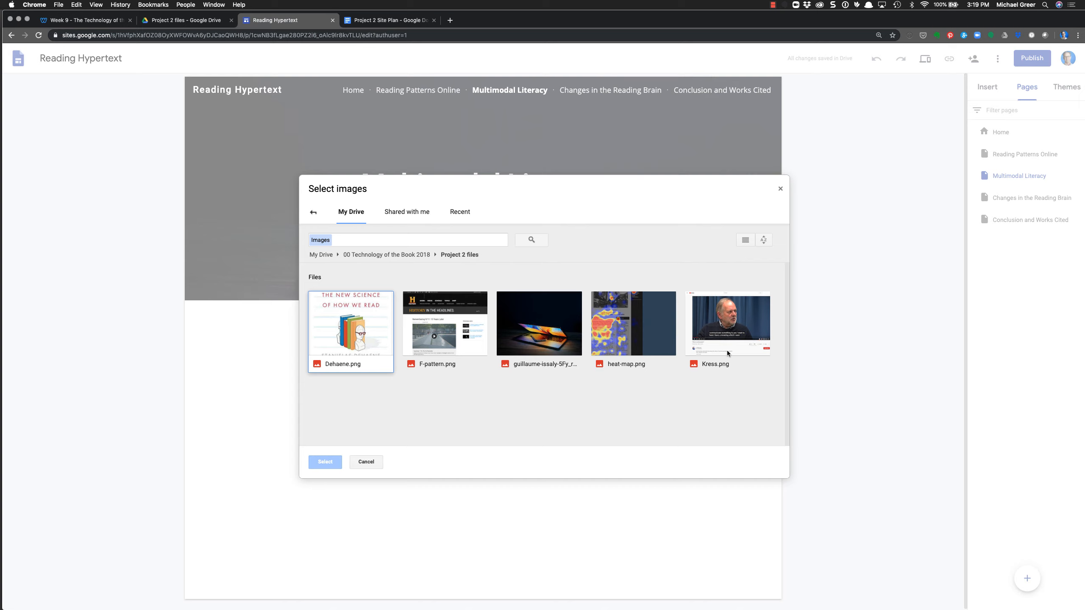
{"action": "left_click", "coordinate": [730, 345]}
{"action": "left_click", "coordinate": [325, 461]}
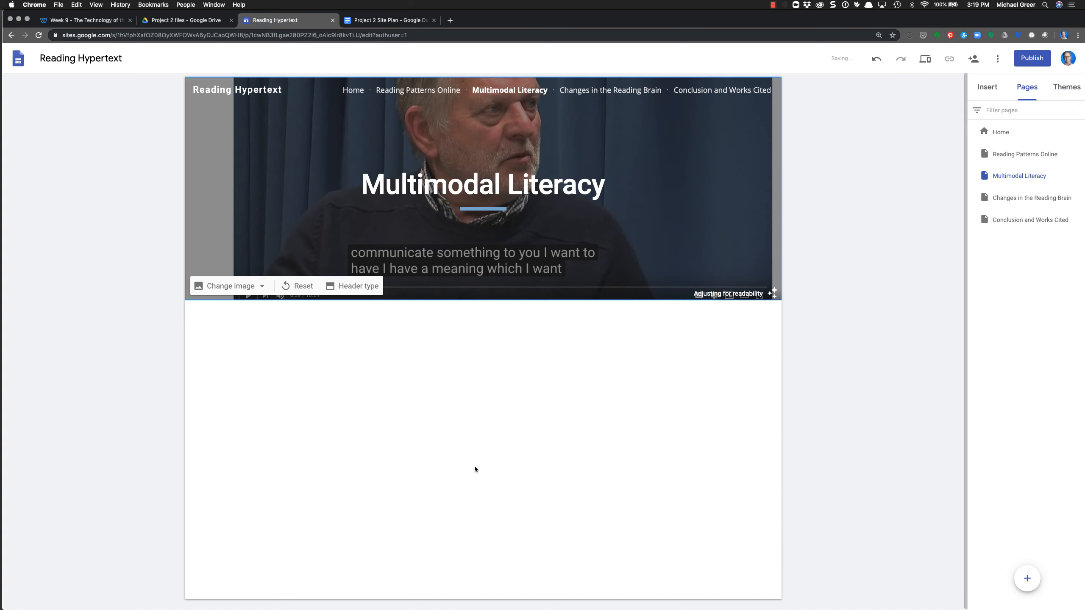
Set the header type of the "Multimodal Literacy" page to Banner
{"action": "left_click", "coordinate": [267, 290]}
{"action": "left_click", "coordinate": [263, 289]}
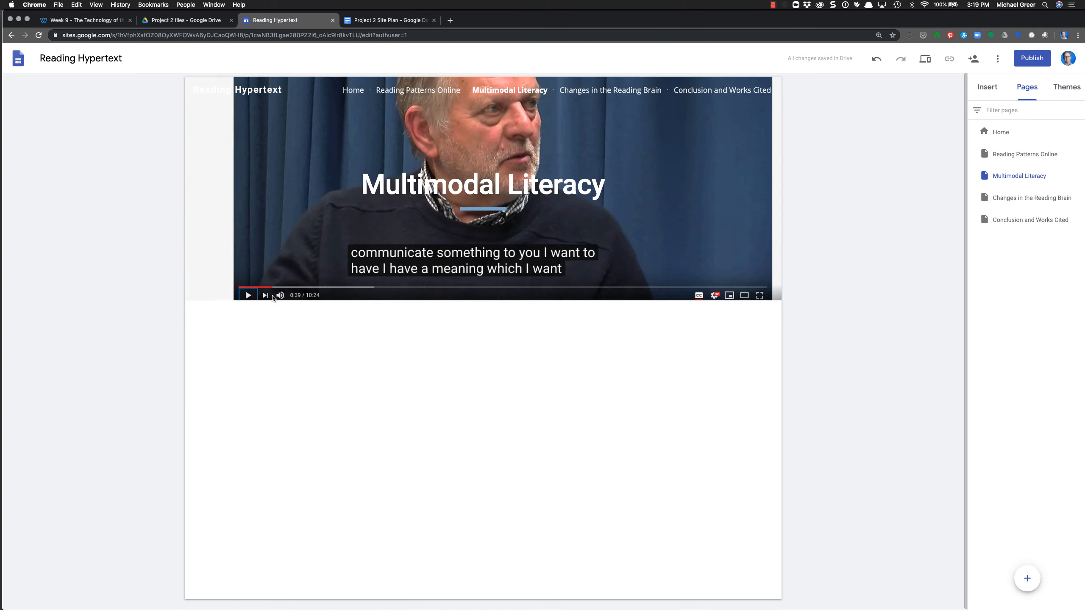
{"action": "left_click", "coordinate": [359, 287]}
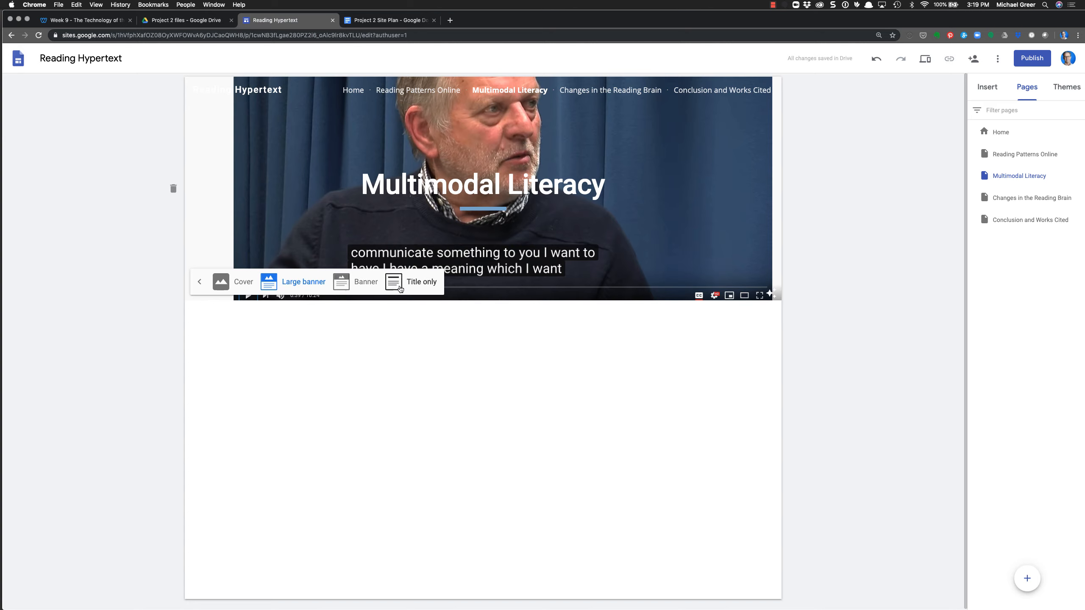
{"action": "left_click", "coordinate": [363, 283]}
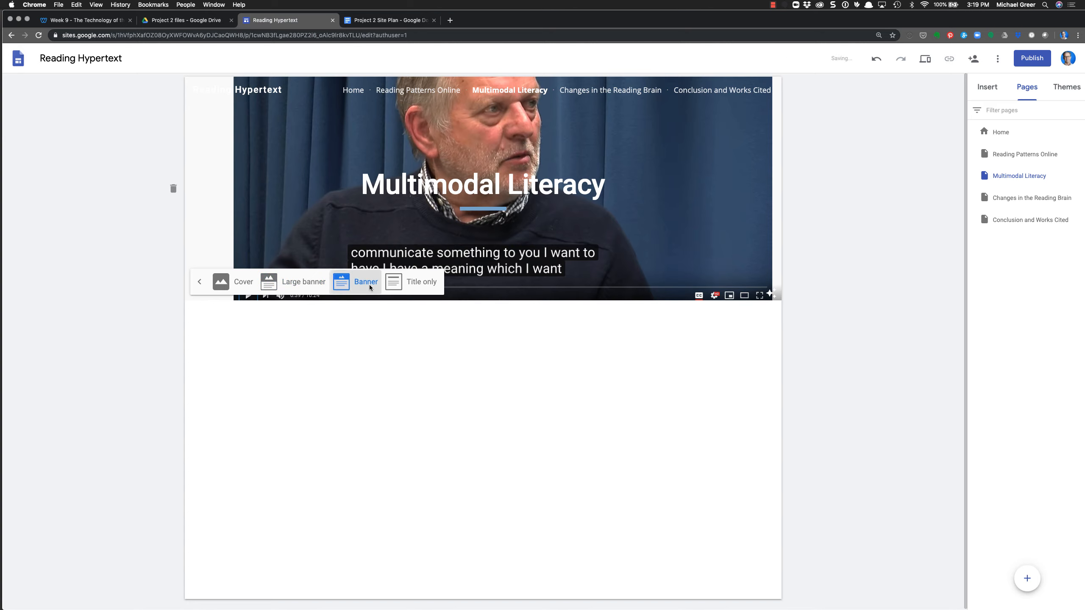
{"action": "left_click", "coordinate": [415, 345]}
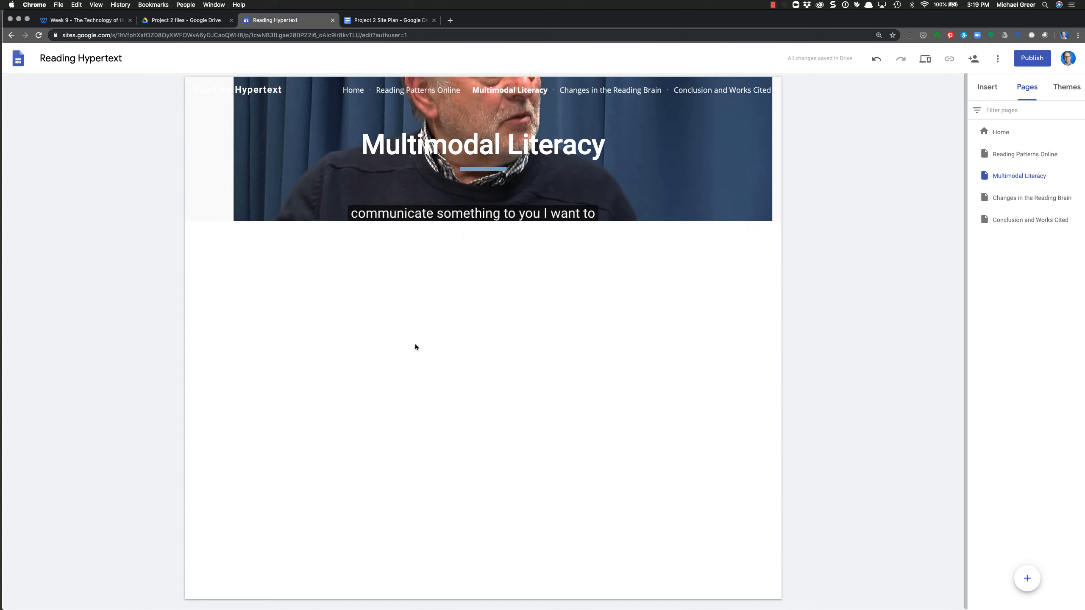
{"action": "double_click", "coordinate": [284, 157]}
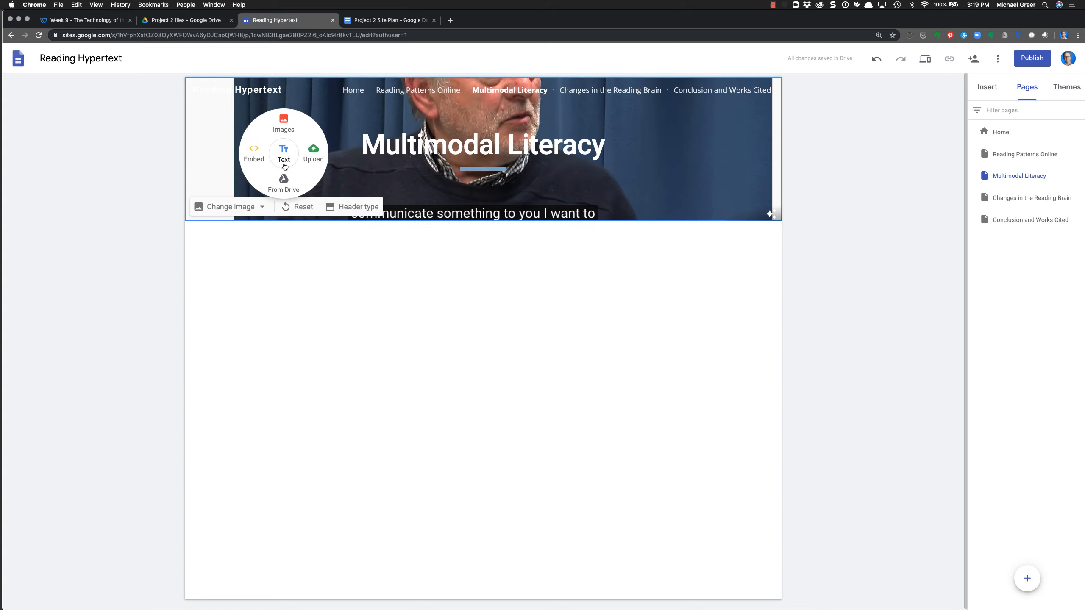
{"action": "left_click", "coordinate": [281, 121]}
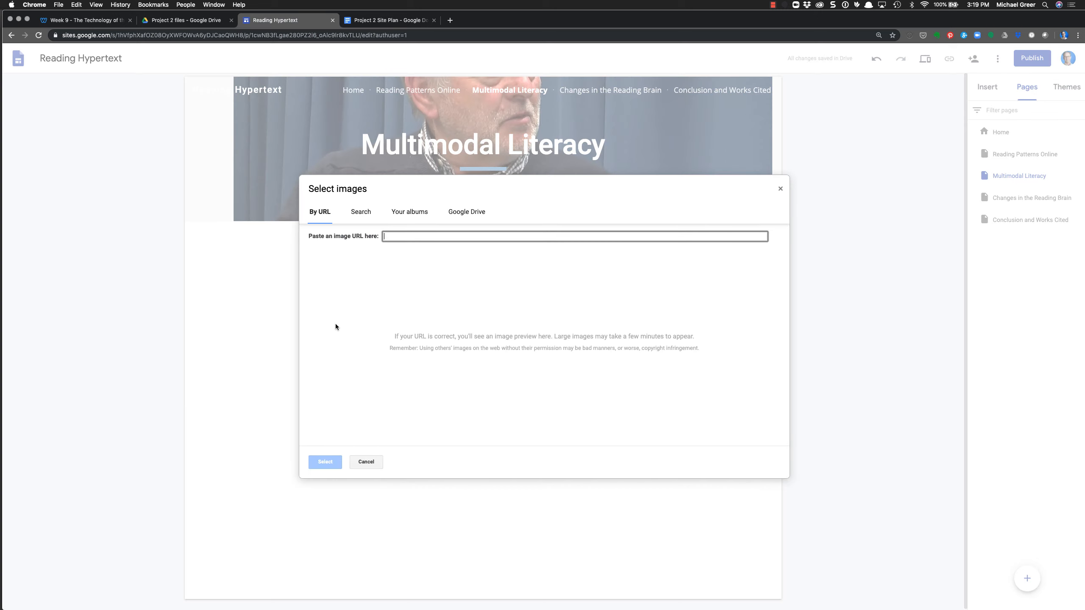
{"action": "left_click", "coordinate": [366, 461]}
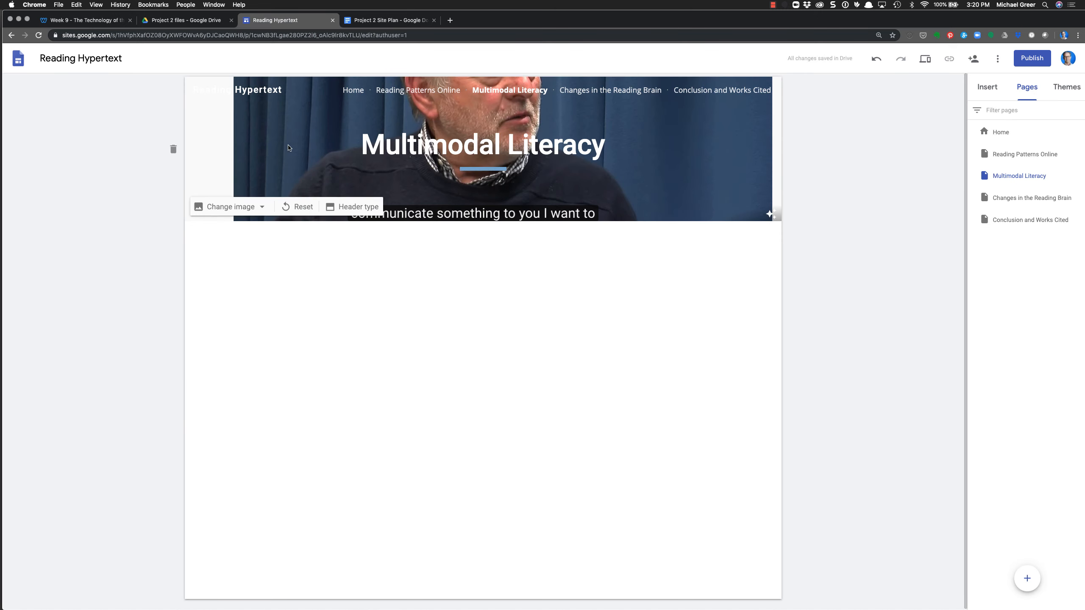
{"action": "double_click", "coordinate": [283, 132]}
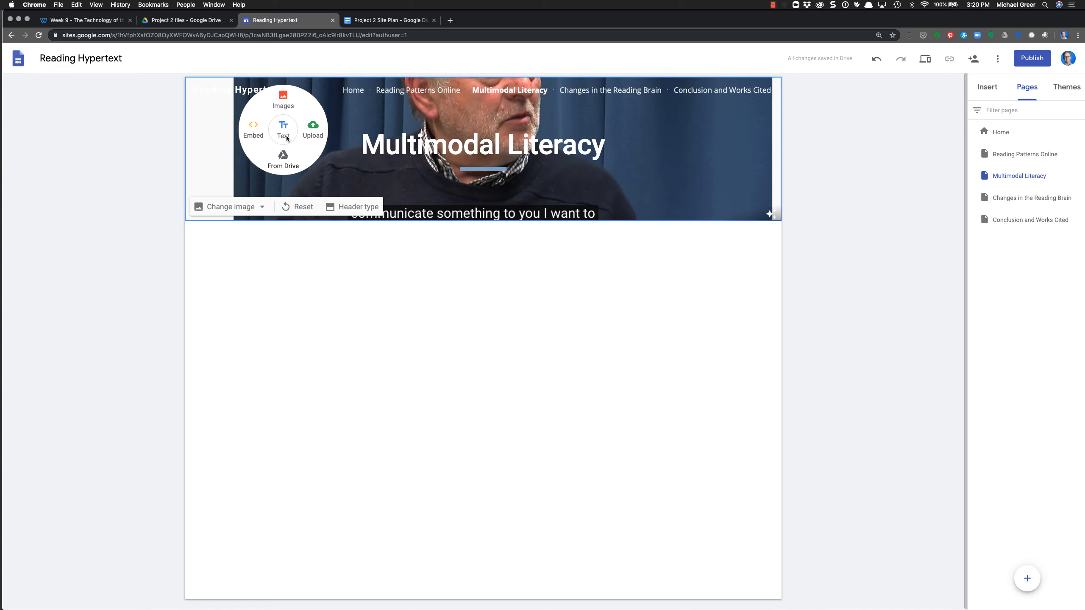
{"action": "left_click", "coordinate": [283, 128]}
{"action": "left_click", "coordinate": [686, 184]}
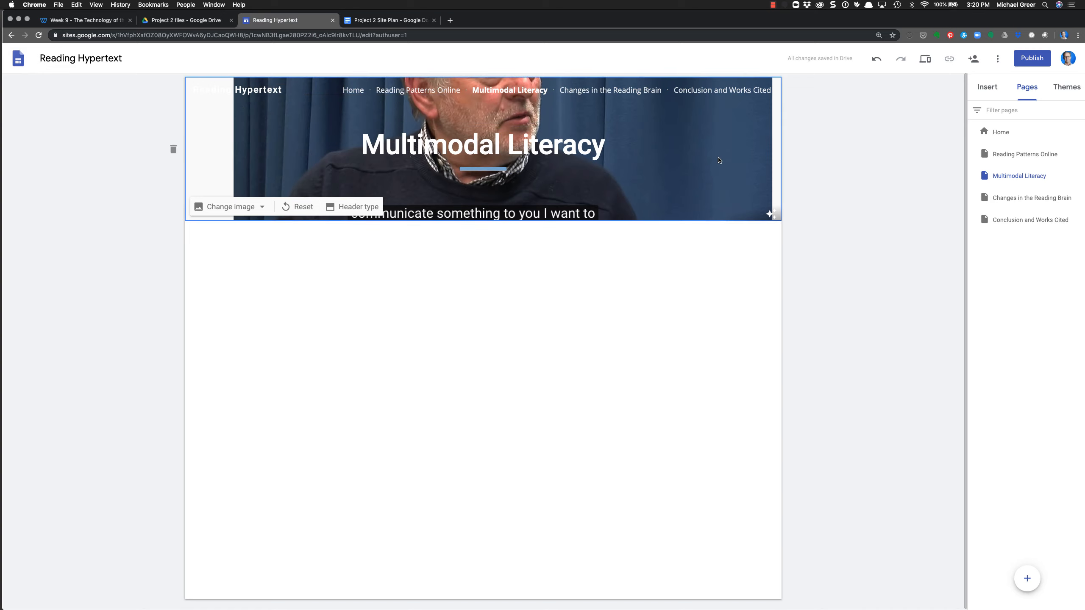
{"action": "right_click", "coordinate": [705, 158]}
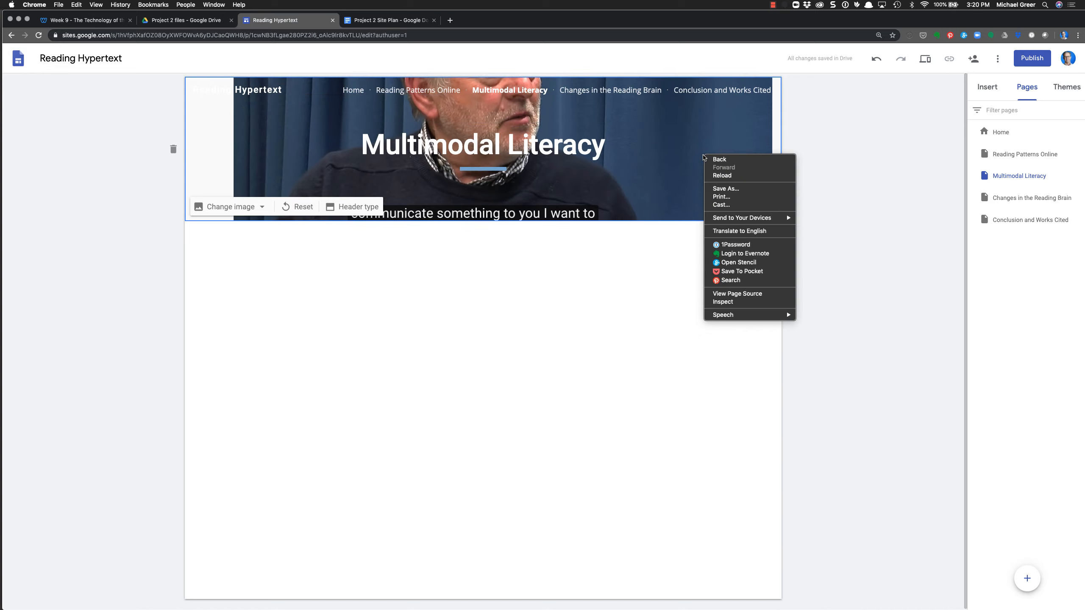
{"action": "left_click", "coordinate": [667, 155]}
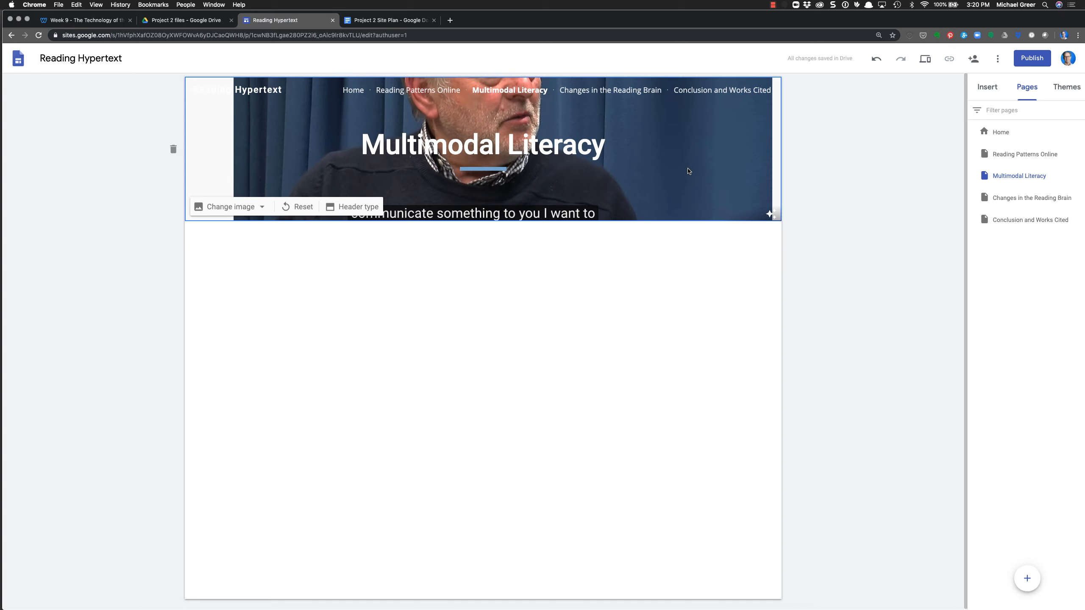
{"action": "double_click", "coordinate": [691, 184]}
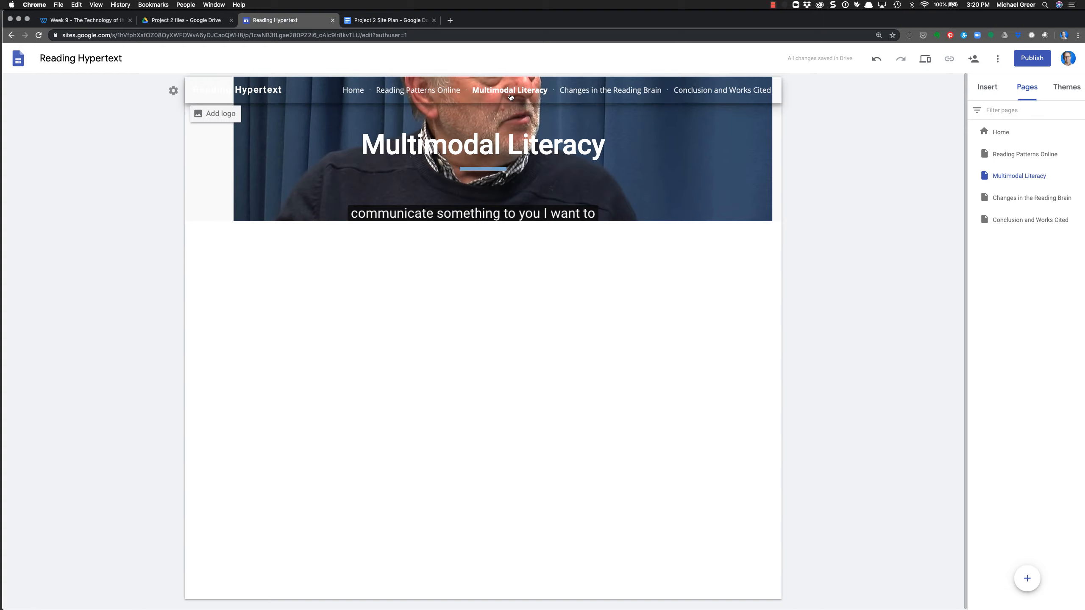
Replace the header image of the "Changes in the Reading Brain" page with Dehaene.png from the Project 2 files folder in Google Drive
{"action": "left_click", "coordinate": [609, 91]}
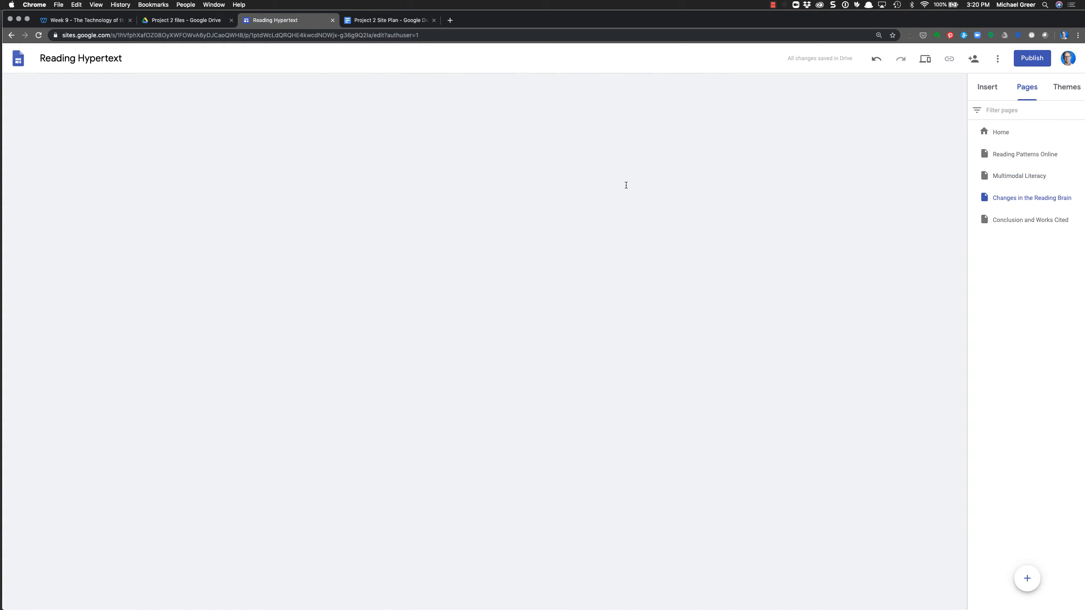
{"action": "left_click", "coordinate": [251, 287]}
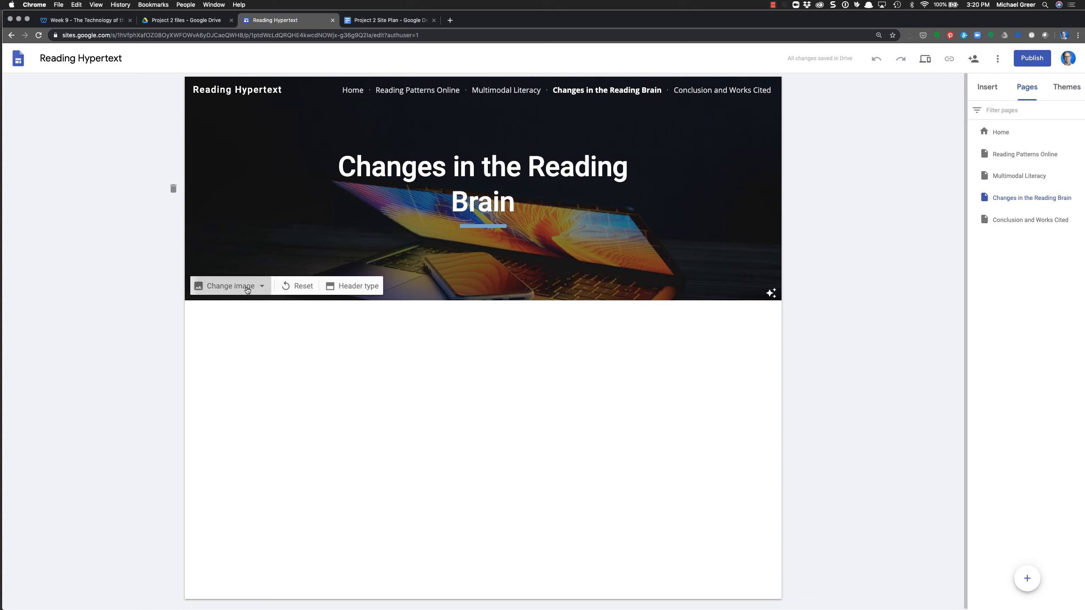
{"action": "left_click", "coordinate": [233, 336]}
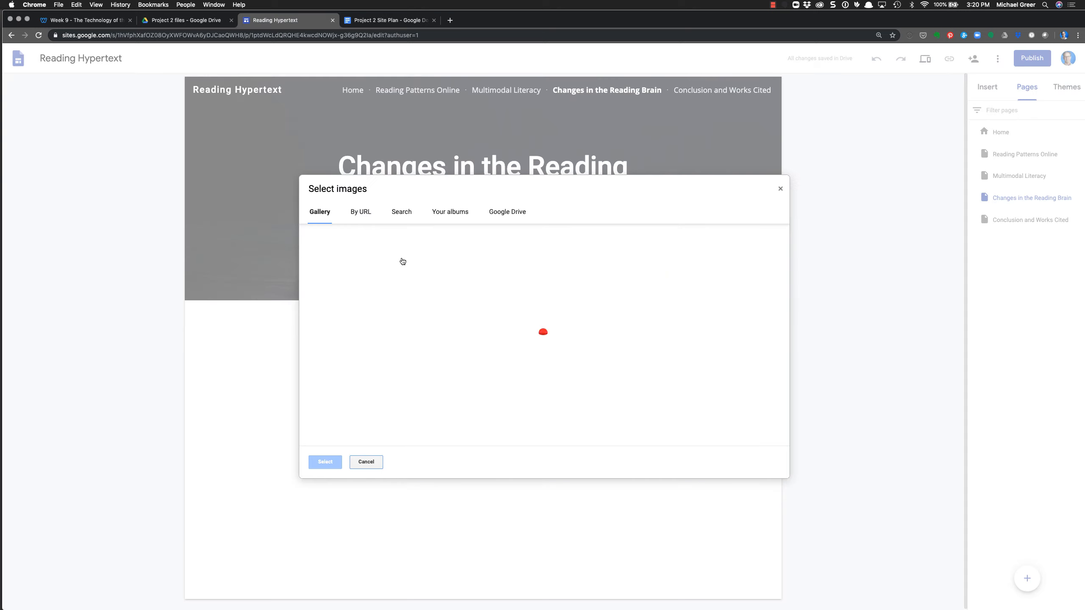
{"action": "left_click", "coordinate": [508, 213]}
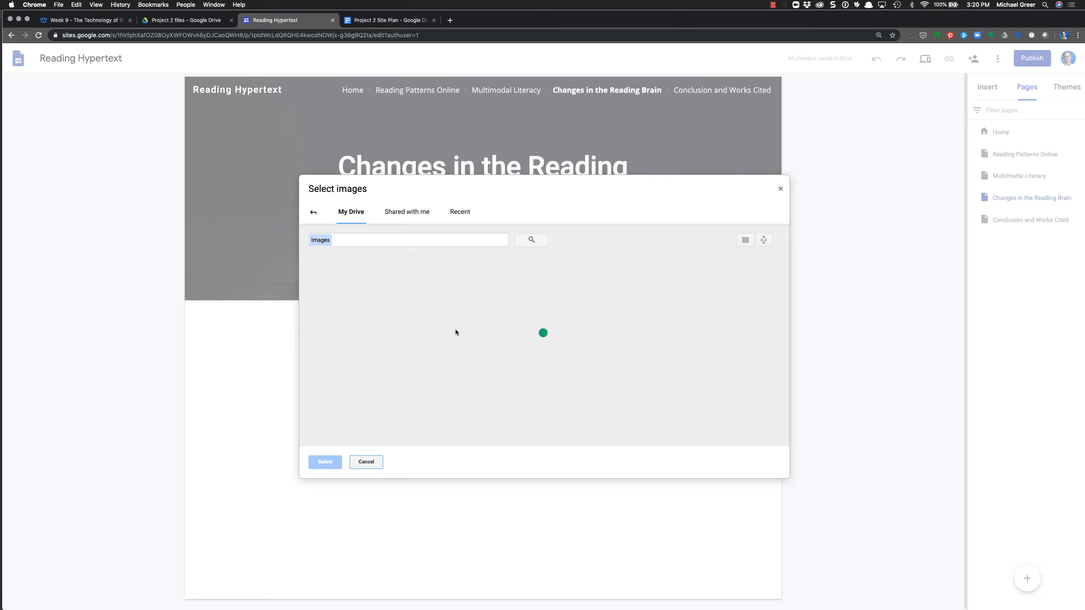
{"action": "double_click", "coordinate": [363, 295]}
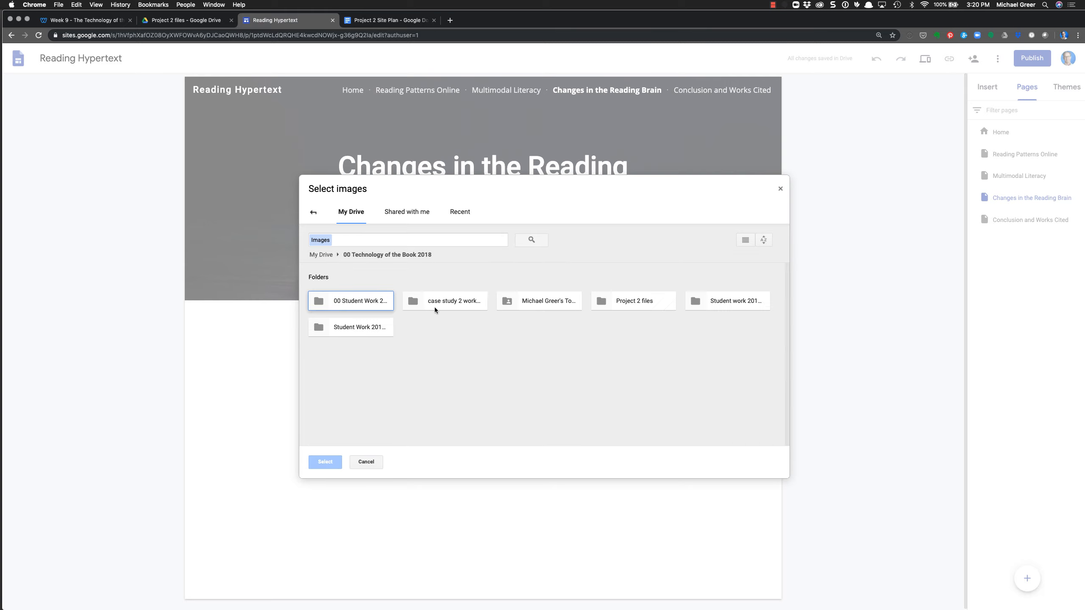
{"action": "double_click", "coordinate": [629, 302]}
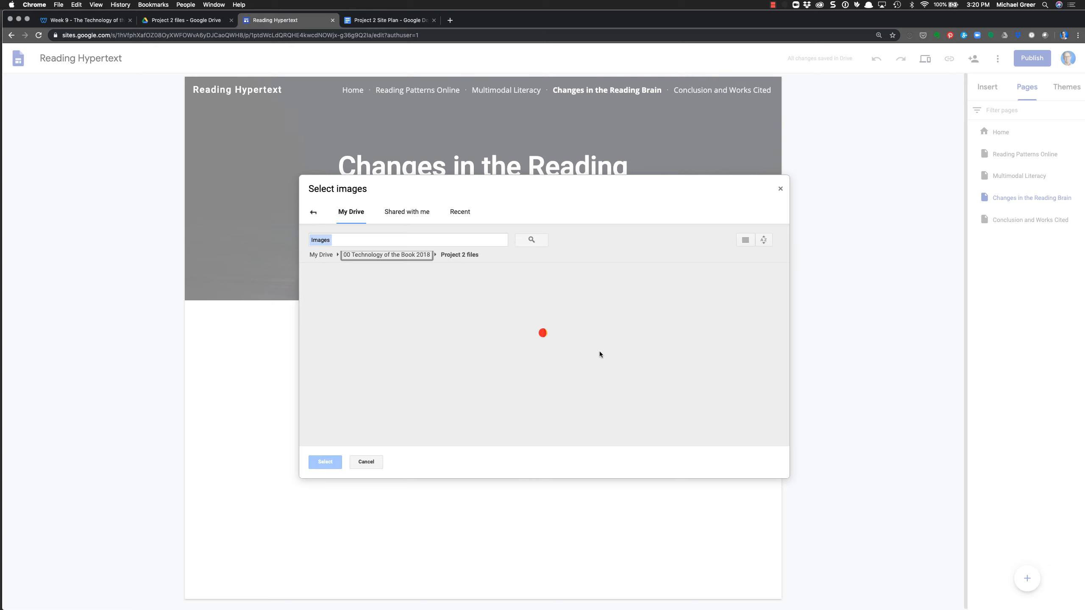
{"action": "left_click", "coordinate": [350, 343]}
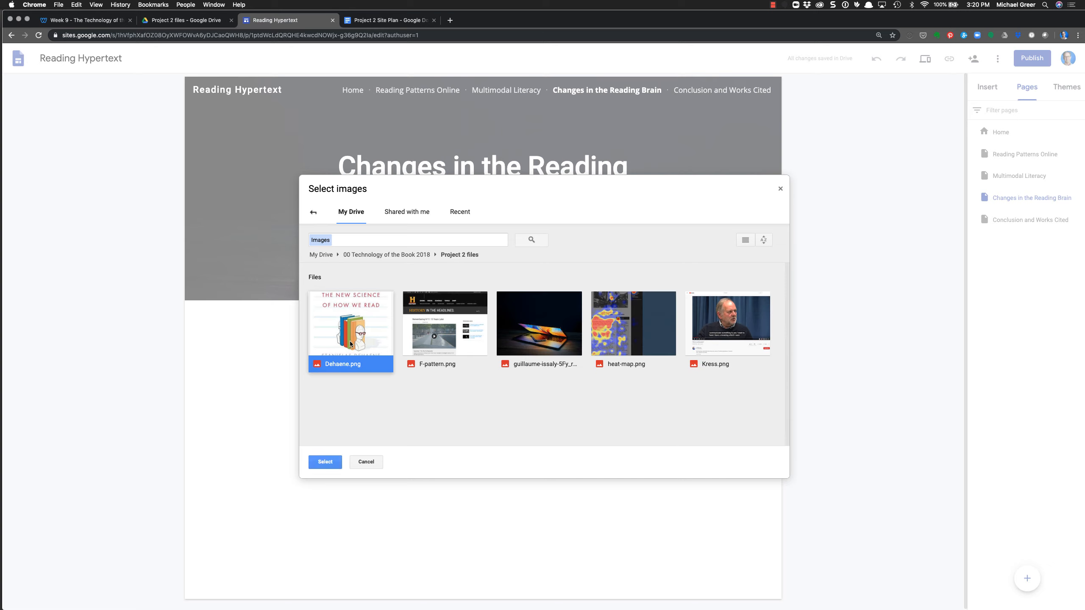
{"action": "left_click", "coordinate": [325, 462]}
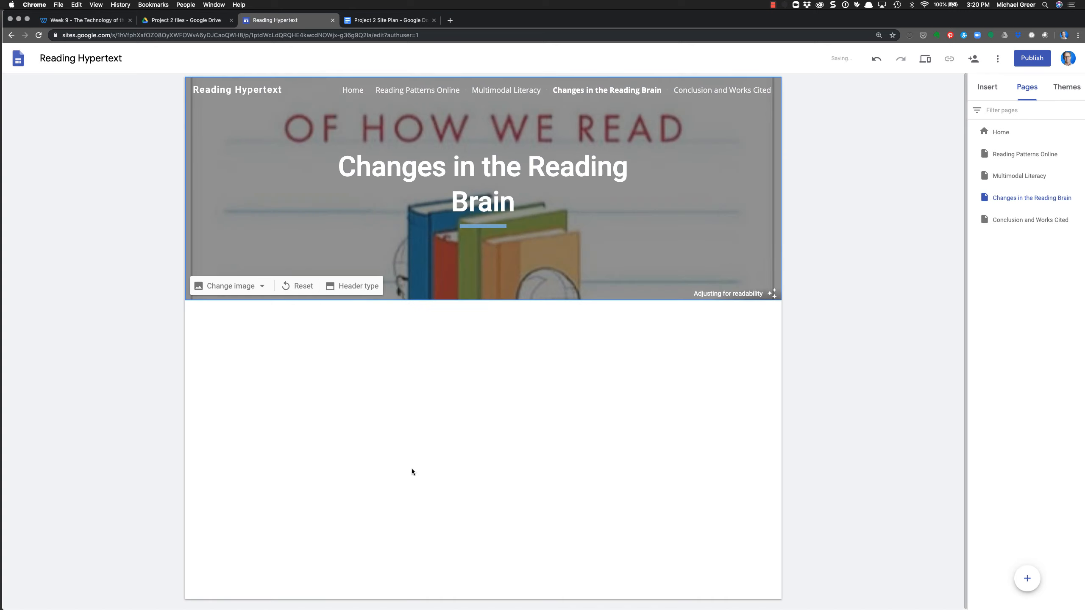
Set the header type of the "Changes in the Reading Brain" page to Banner
{"action": "left_click", "coordinate": [255, 286]}
{"action": "left_click", "coordinate": [358, 286]}
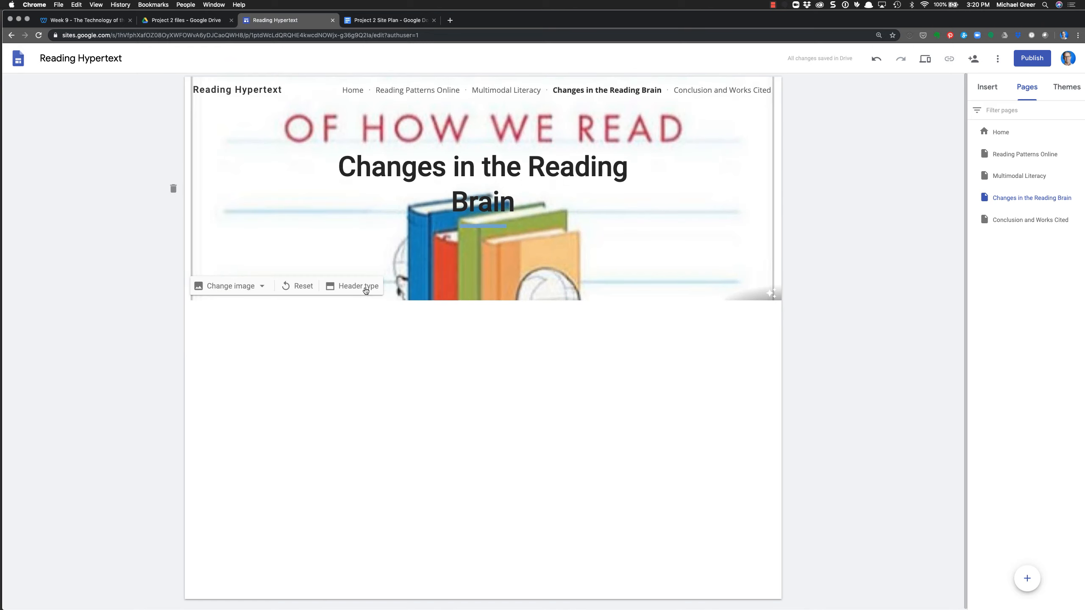
{"action": "left_click", "coordinate": [359, 286]}
{"action": "left_click", "coordinate": [366, 291]}
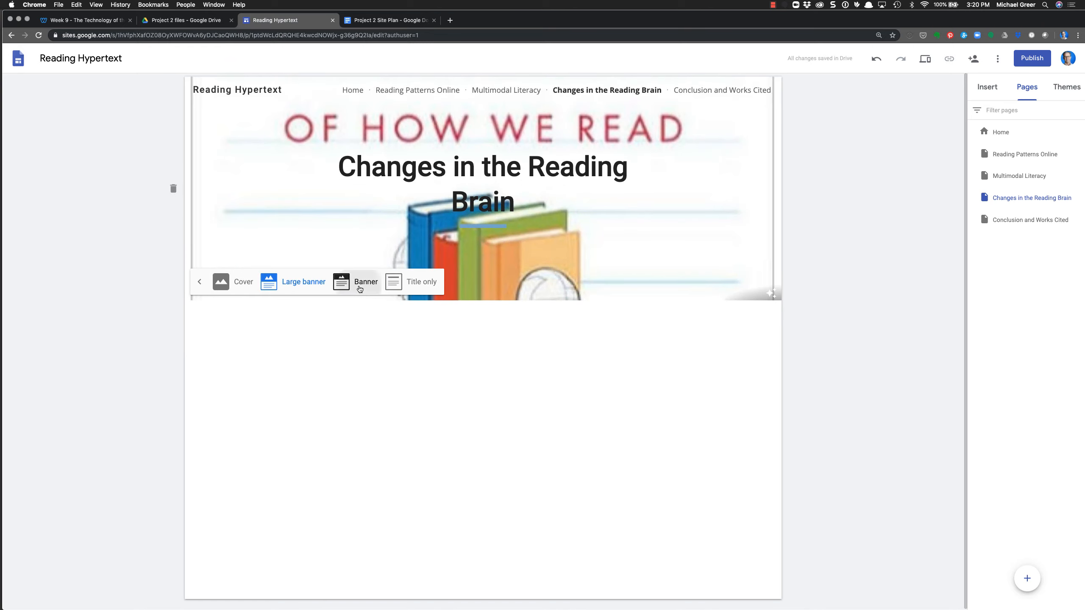
{"action": "left_click", "coordinate": [384, 338]}
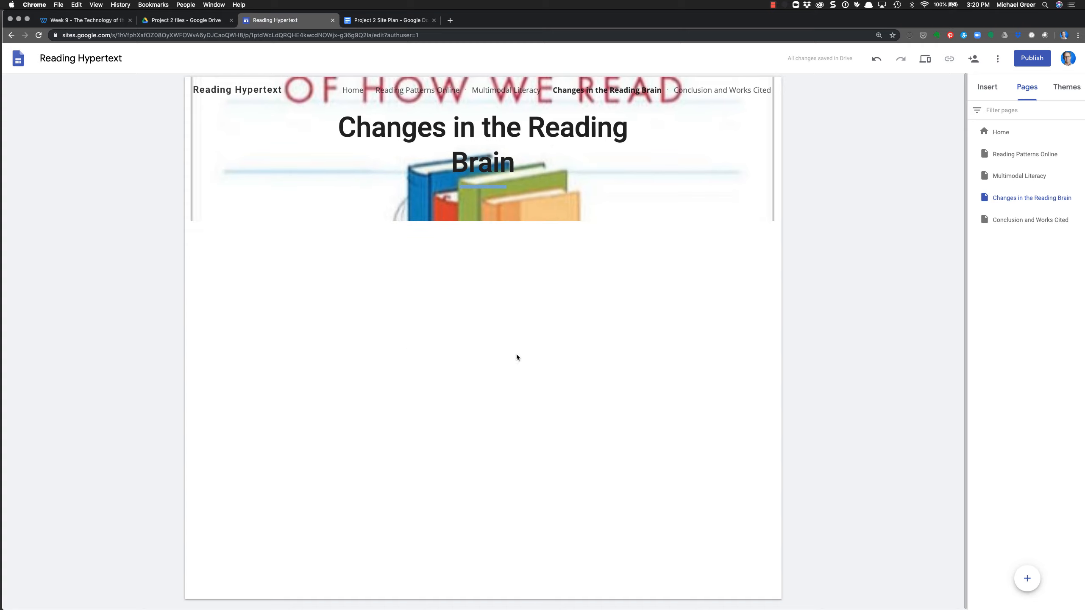
Set the header type of the "Conclusion and Works Cited" page to Banner
{"action": "left_click", "coordinate": [705, 91]}
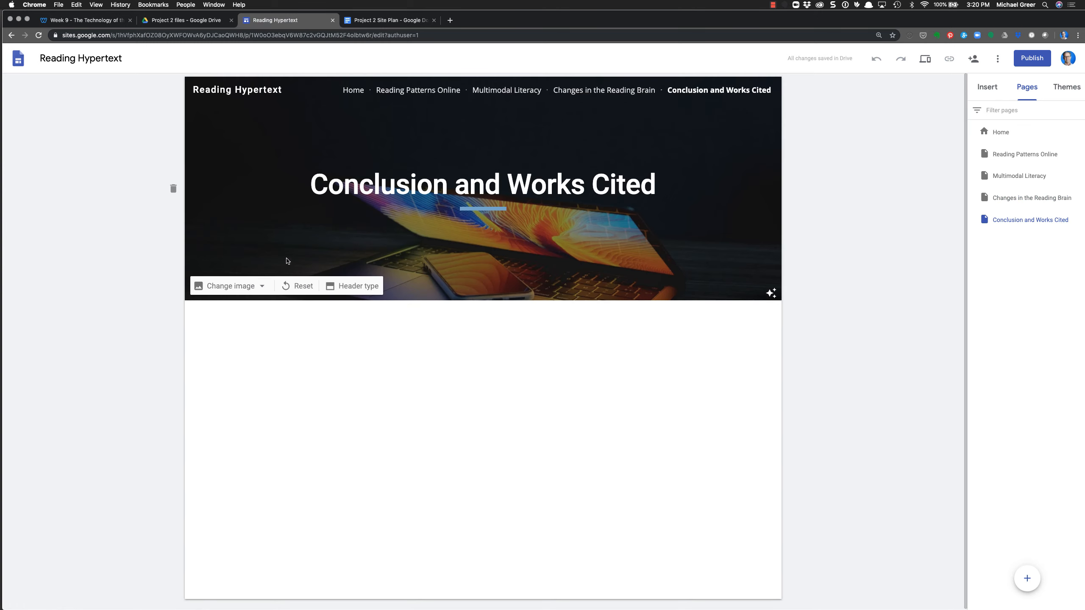
{"action": "left_click", "coordinate": [356, 286]}
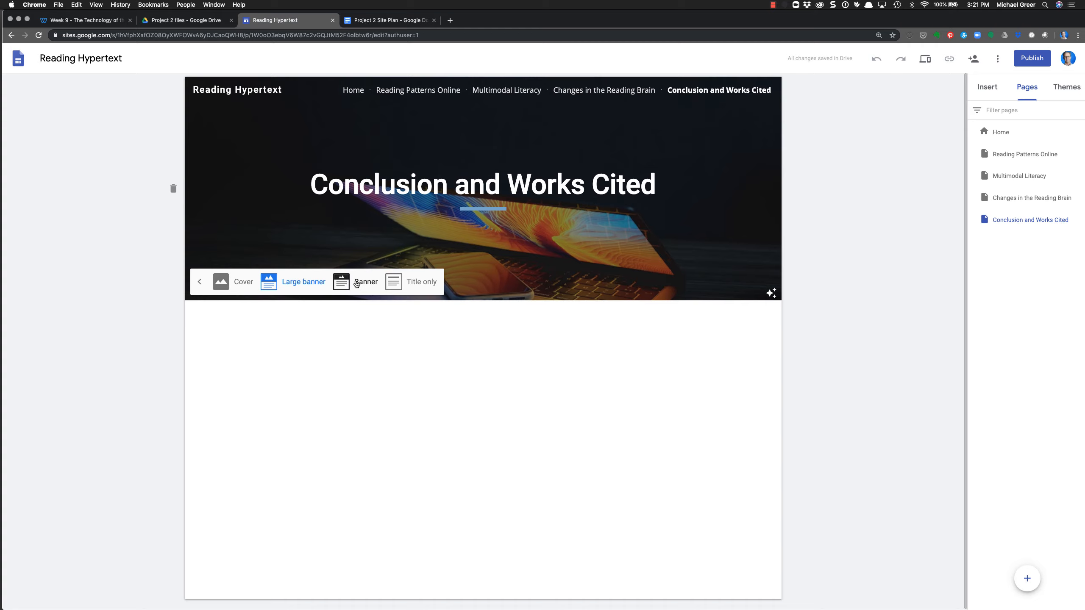
{"action": "left_click", "coordinate": [357, 285]}
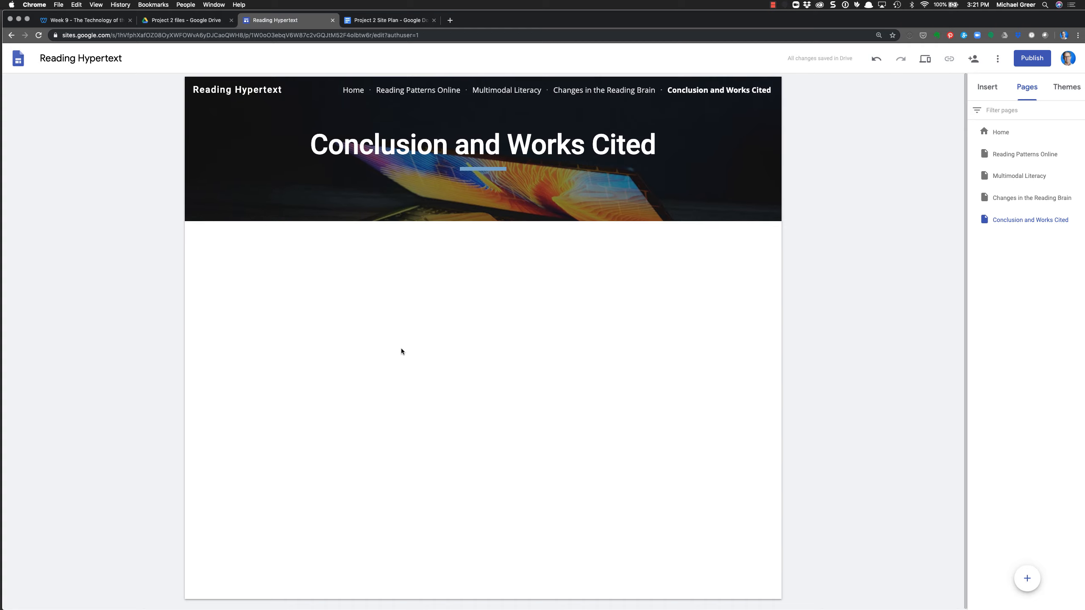
Review the headers of all site pages from Home through Conclusion and Works Cited, ending on the Reading Patterns Online page
{"action": "left_click", "coordinate": [345, 90]}
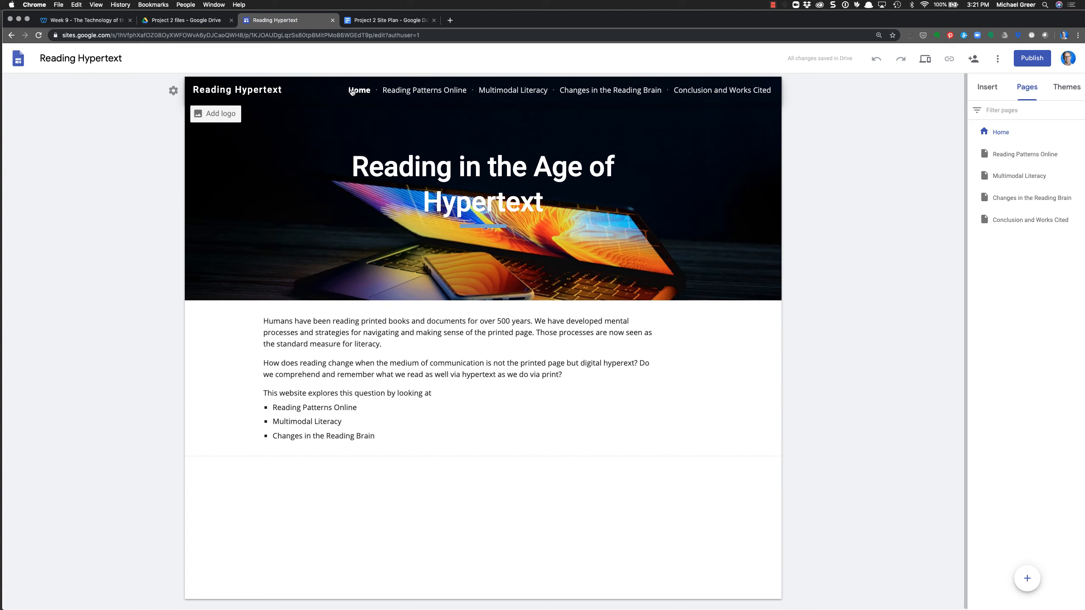
{"action": "left_click", "coordinate": [406, 91]}
{"action": "left_click", "coordinate": [498, 91]}
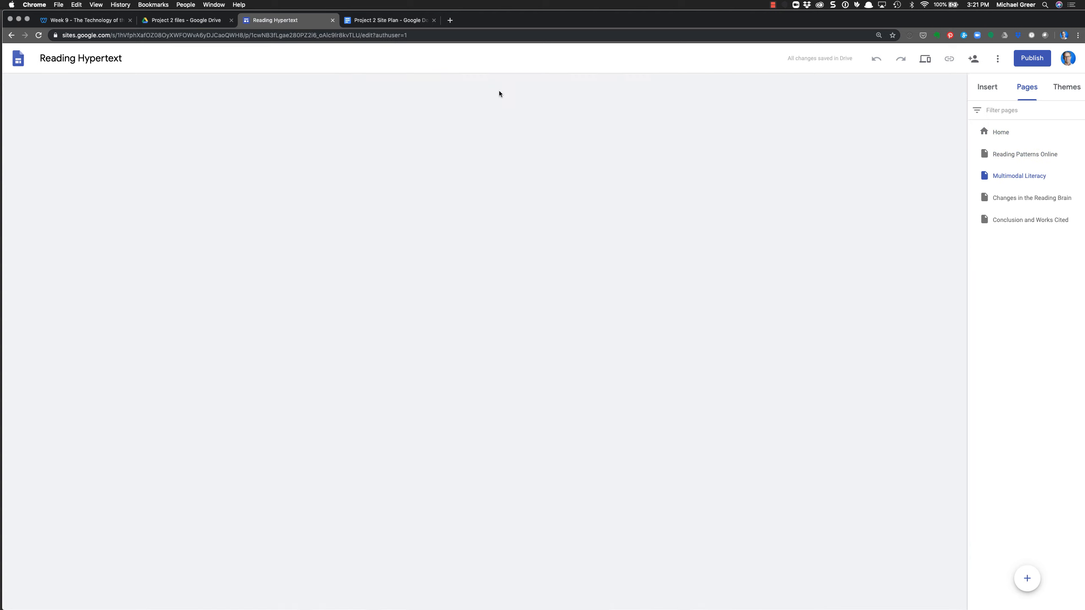
{"action": "left_click", "coordinate": [616, 92]}
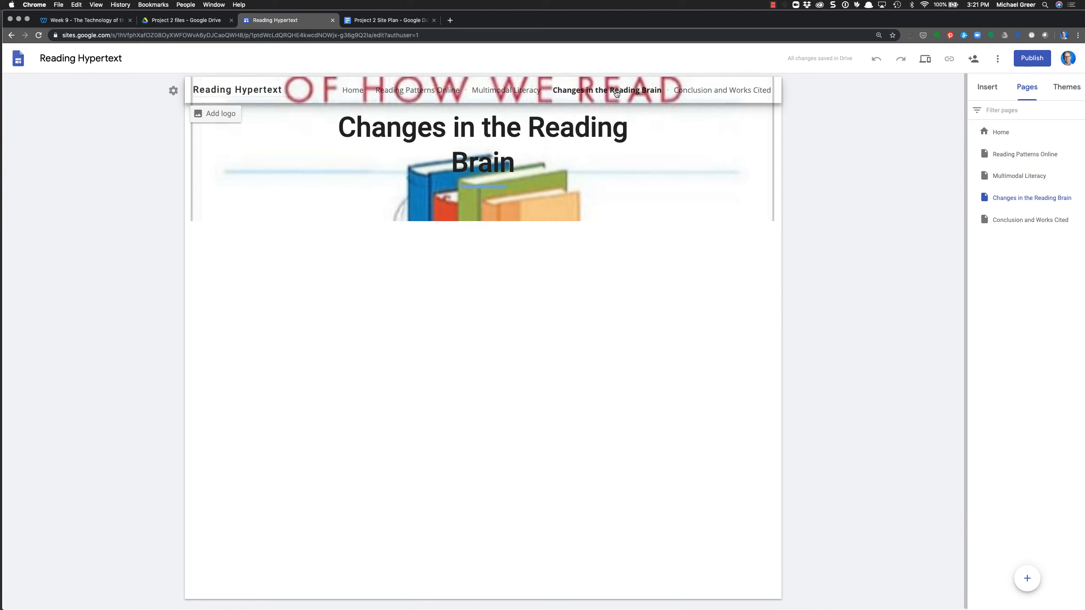
{"action": "left_click", "coordinate": [706, 91]}
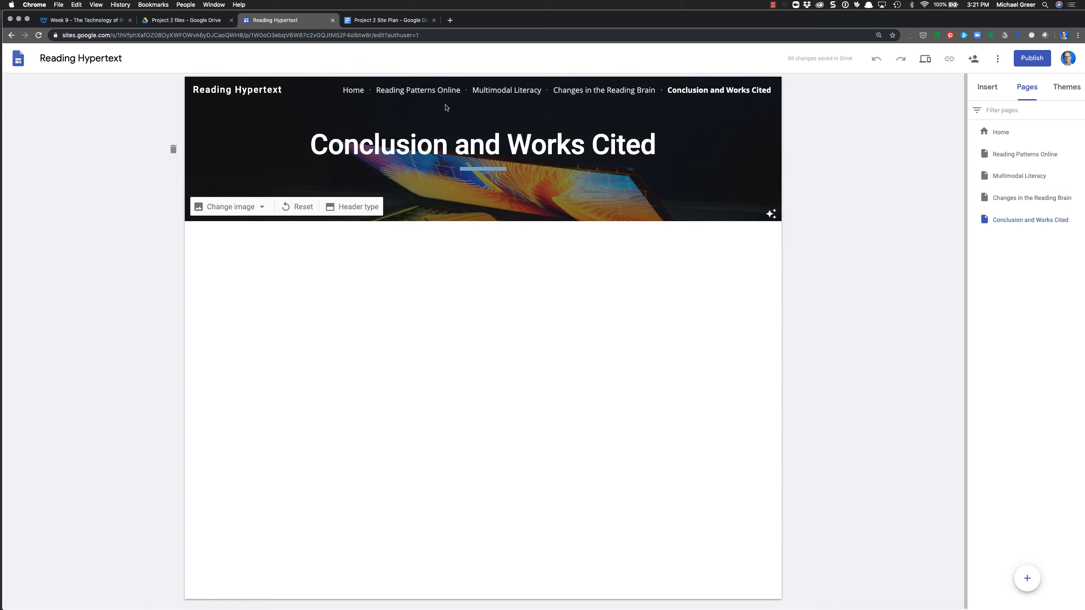
{"action": "left_click", "coordinate": [422, 91]}
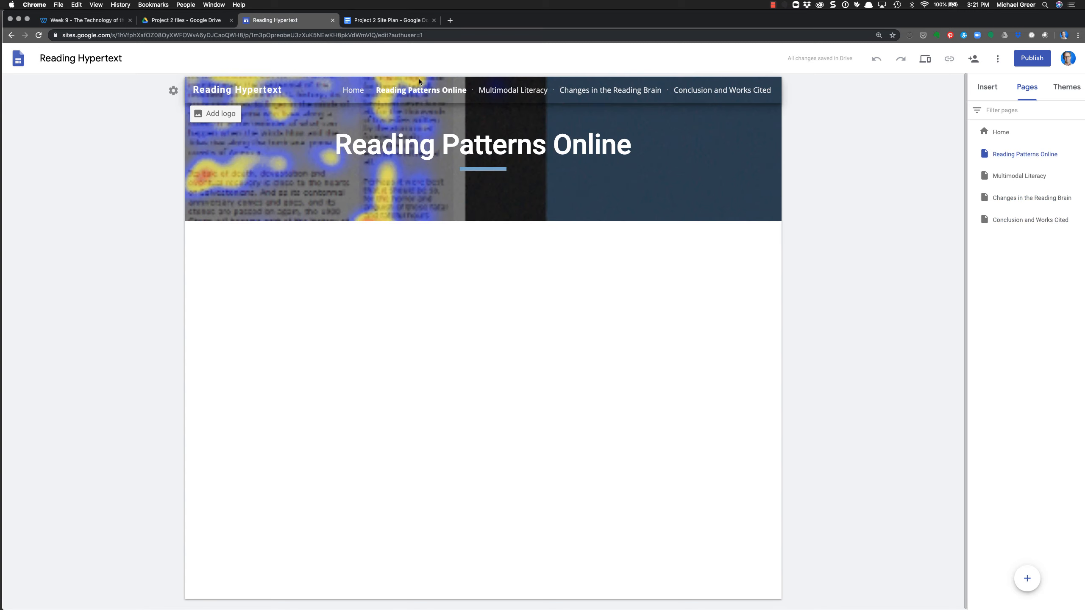
Switch to the Project 2 Site Plan document and copy the body content beneath the Reading Patterns Online heading, stopping before Multimodal Literacy
{"action": "left_click", "coordinate": [390, 22]}
{"action": "scroll", "coordinate": [397, 202], "scroll_direction": "up", "scroll_amount": 20}
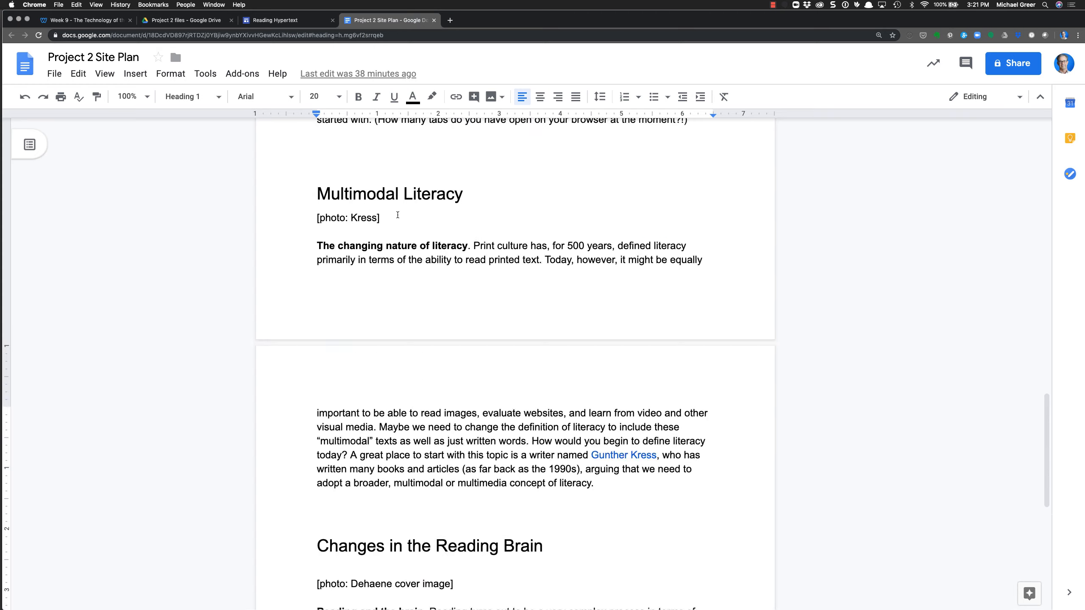
{"action": "scroll", "coordinate": [396, 216], "scroll_direction": "down", "scroll_amount": 5}
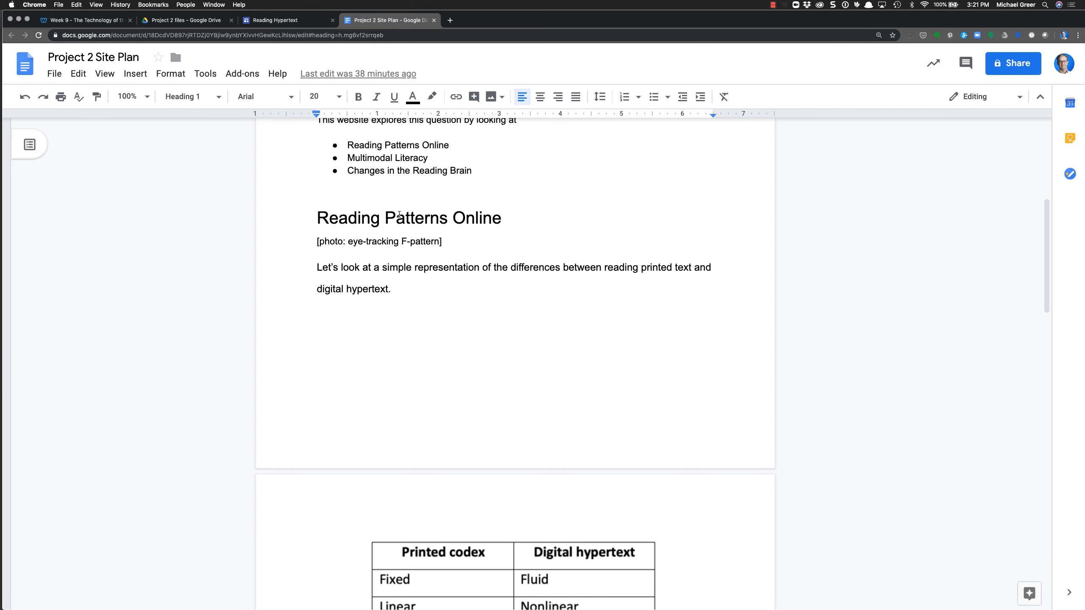
{"action": "scroll", "coordinate": [398, 214], "scroll_direction": "down", "scroll_amount": 2}
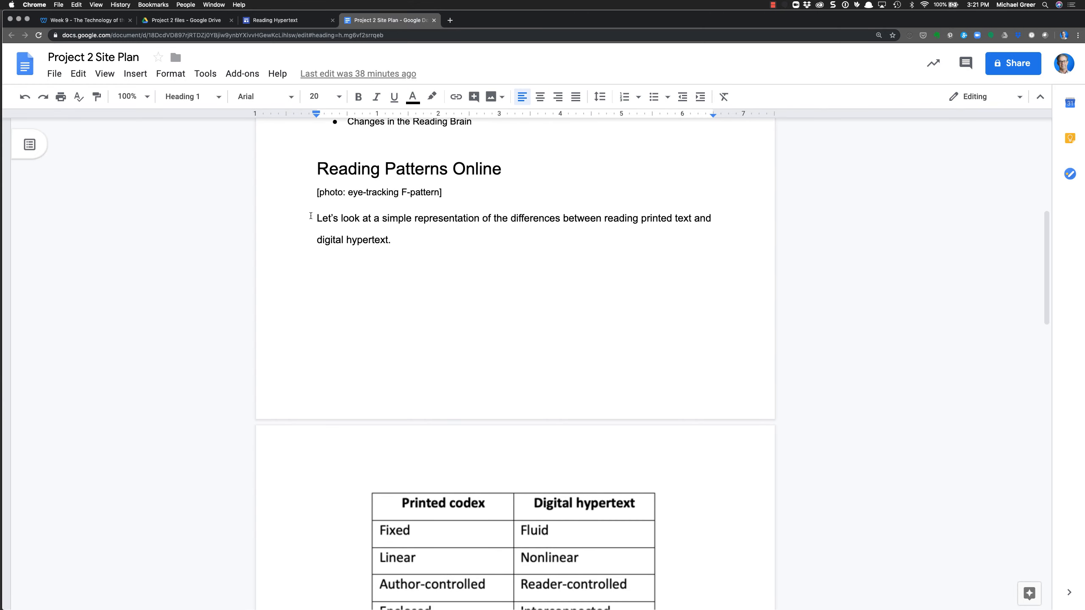
{"action": "left_click_drag", "start_coordinate": [310, 216], "coordinate": [469, 594]}
{"action": "key", "text": "super+c"}
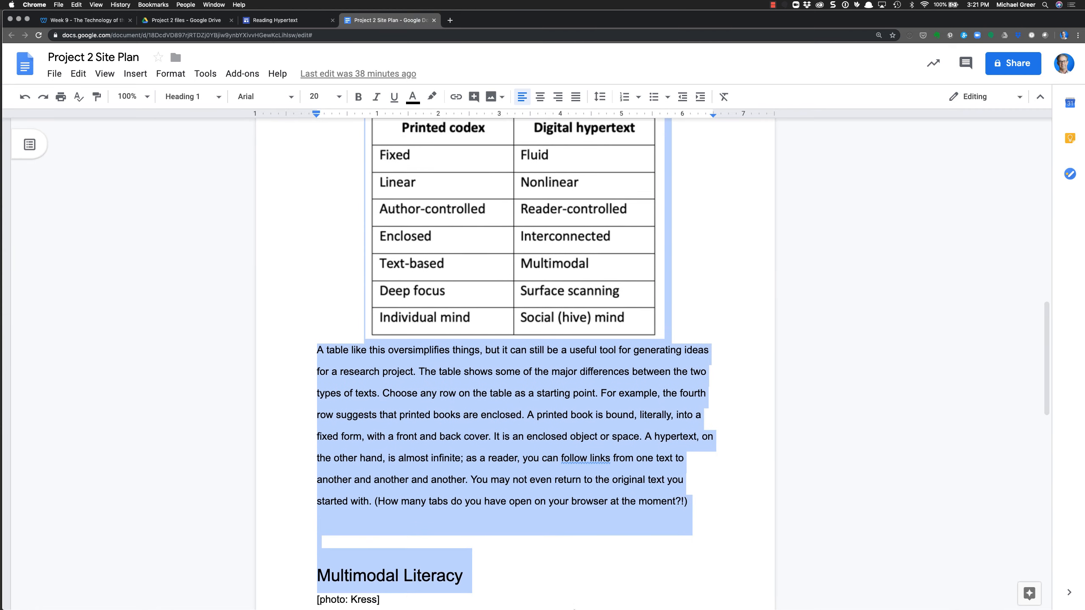
{"action": "left_click_drag", "start_coordinate": [574, 609], "coordinate": [701, 463]}
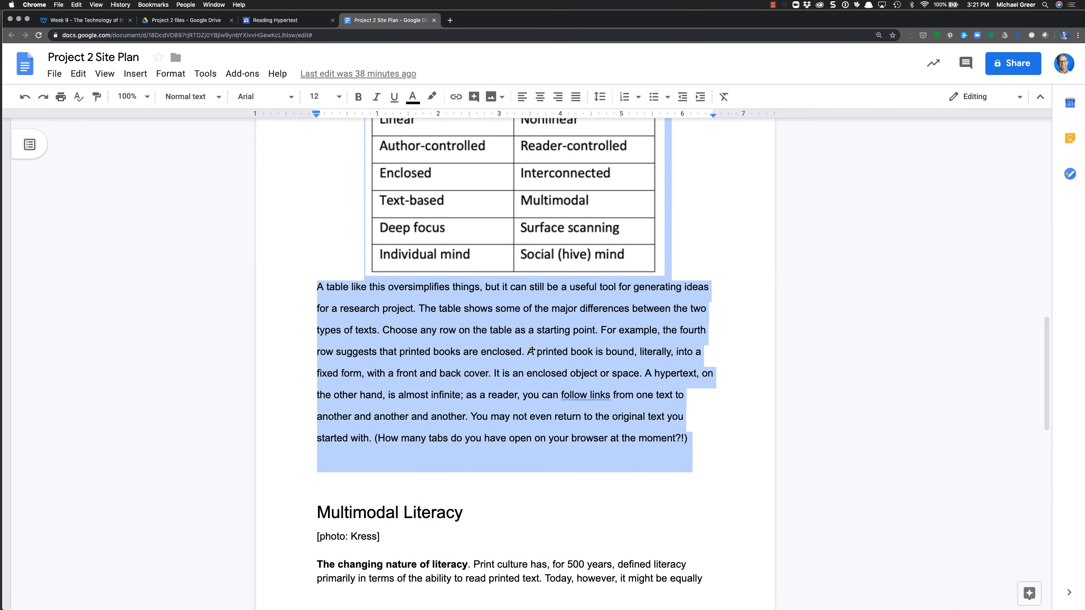
Switch to the Reading Hypertext site and paste the copied section into a new text box below the Reading Patterns Online header
{"action": "left_click", "coordinate": [290, 23]}
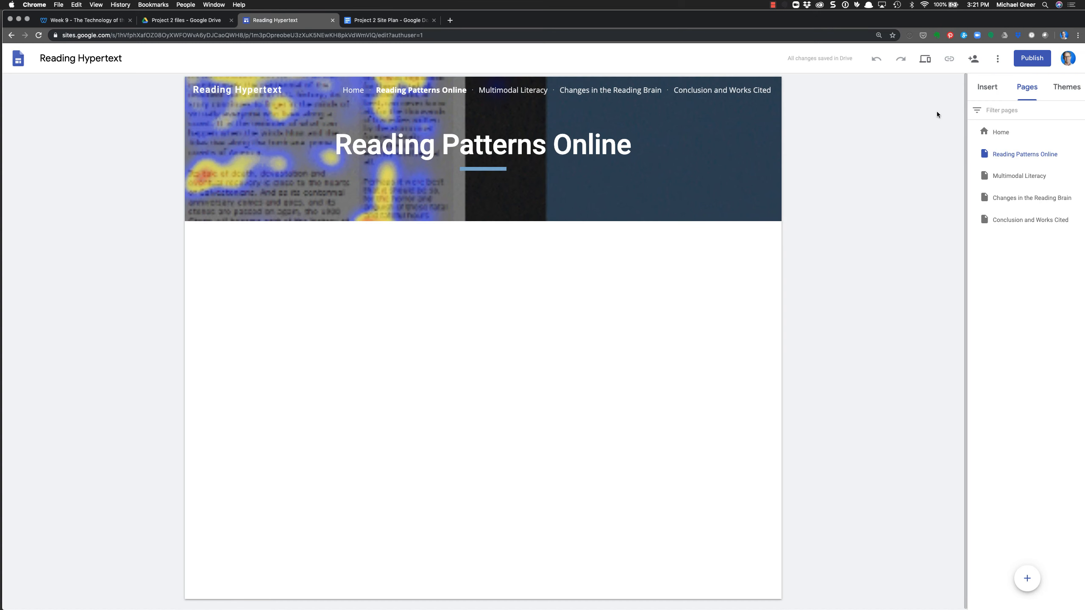
{"action": "left_click", "coordinate": [988, 90]}
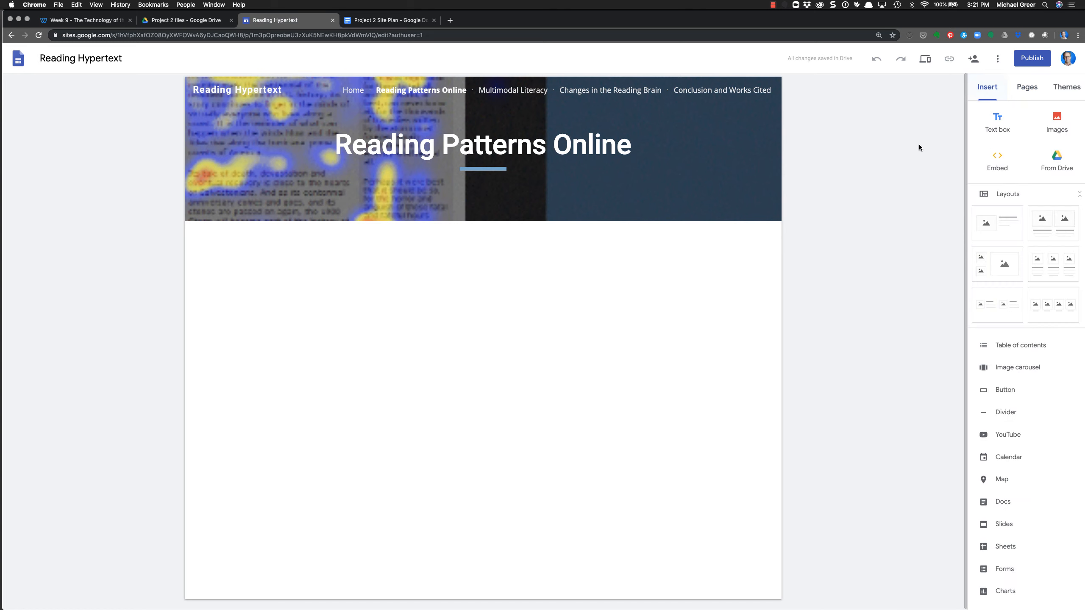
{"action": "left_click_drag", "start_coordinate": [953, 159], "coordinate": [488, 251]}
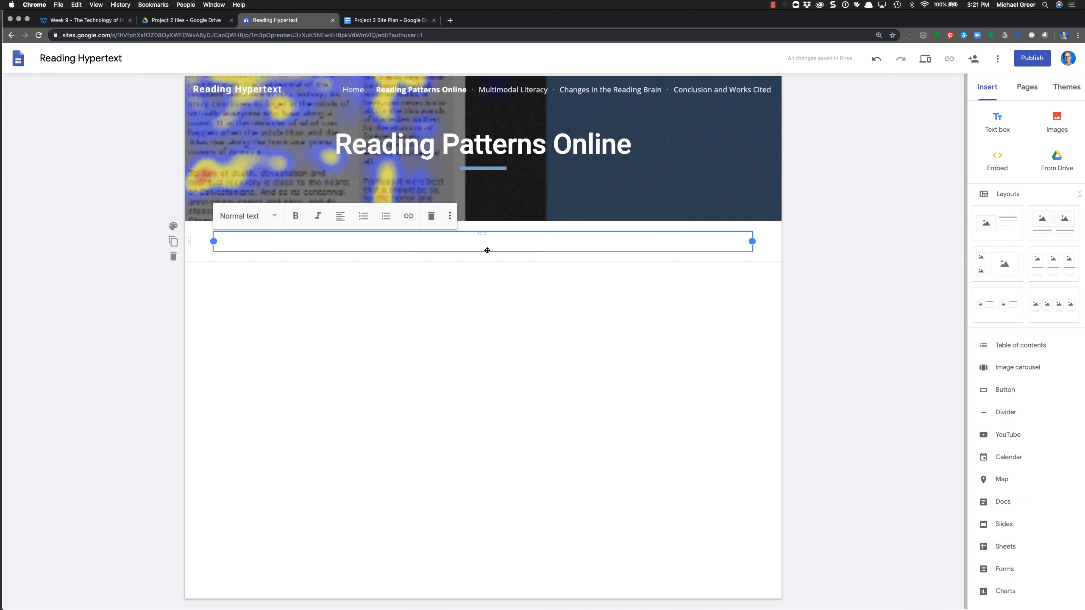
{"action": "key", "text": "super+v"}
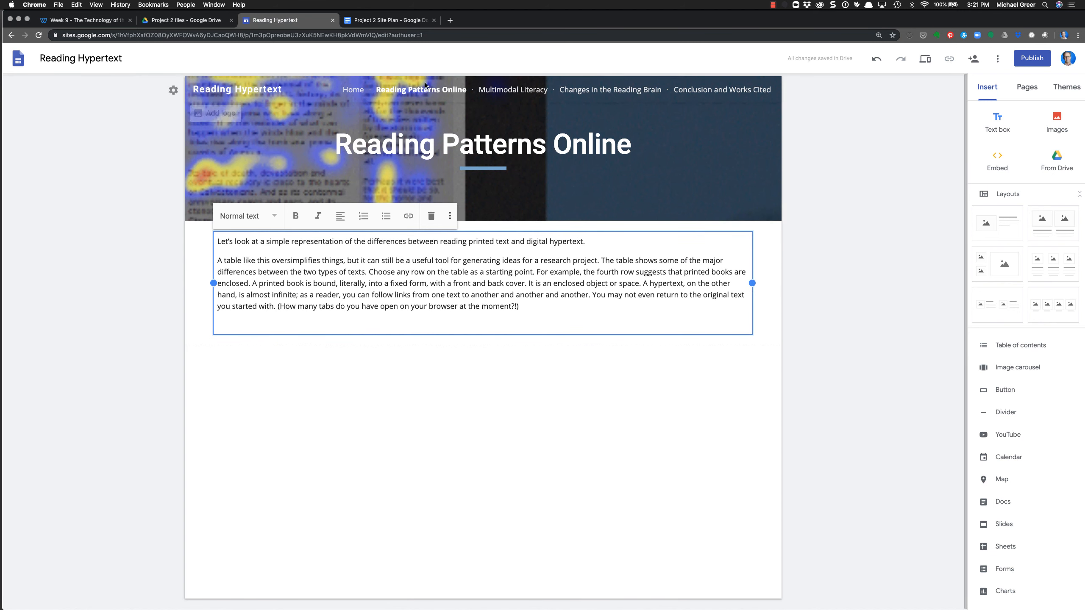
Try to copy the Printed codex / Digital hypertext table image from the Project 2 Site Plan document into the Reading Patterns Online text box
{"action": "left_click", "coordinate": [388, 18]}
{"action": "left_click", "coordinate": [470, 213]}
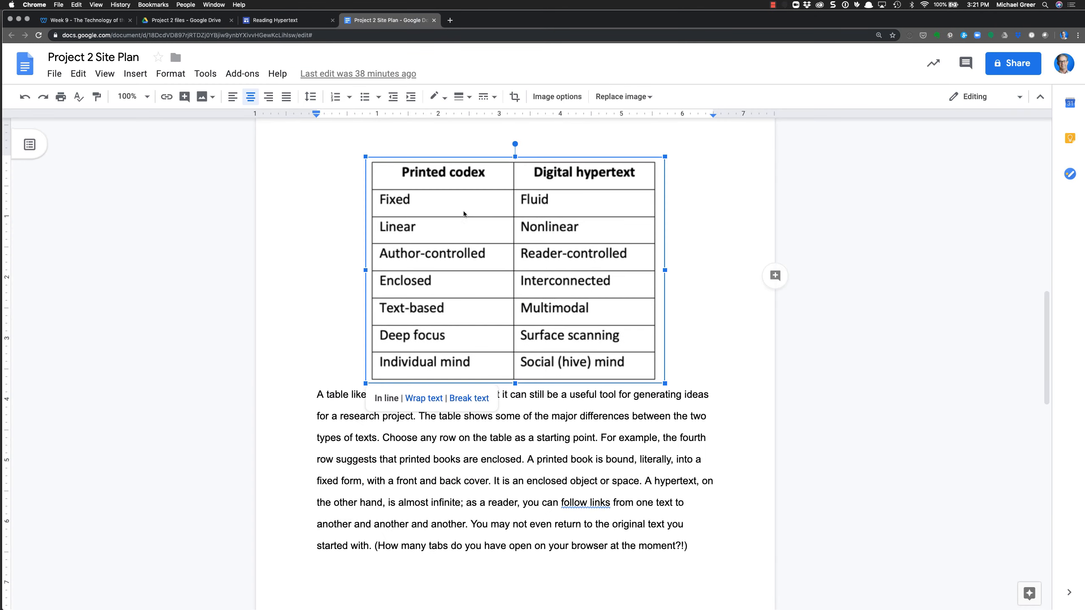
{"action": "right_click", "coordinate": [474, 266]}
{"action": "left_click", "coordinate": [496, 278]}
{"action": "left_click", "coordinate": [275, 20]}
{"action": "right_click", "coordinate": [316, 322]}
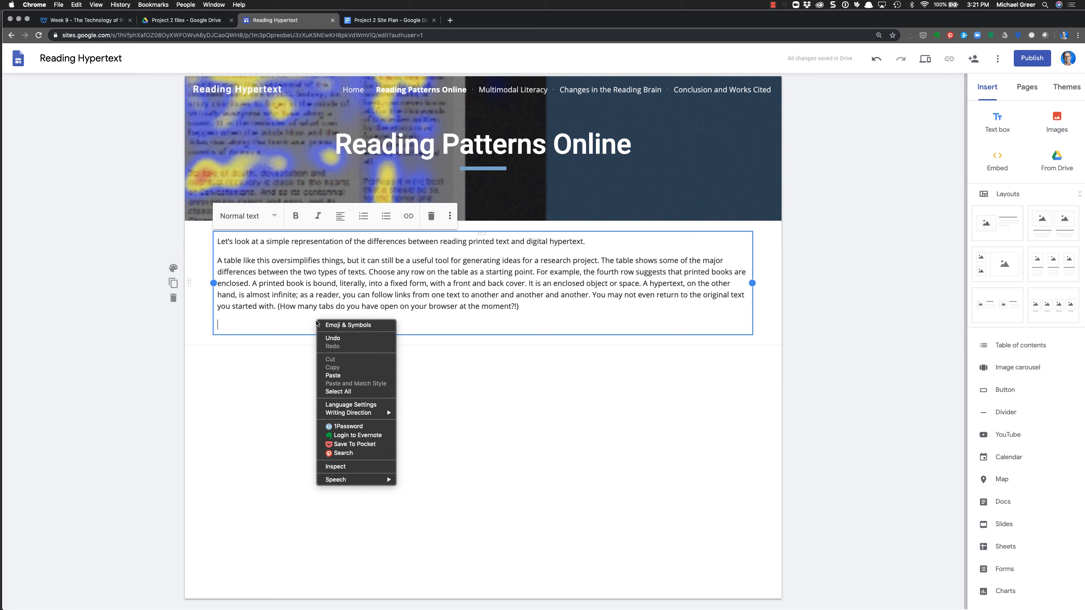
{"action": "left_click", "coordinate": [348, 375]}
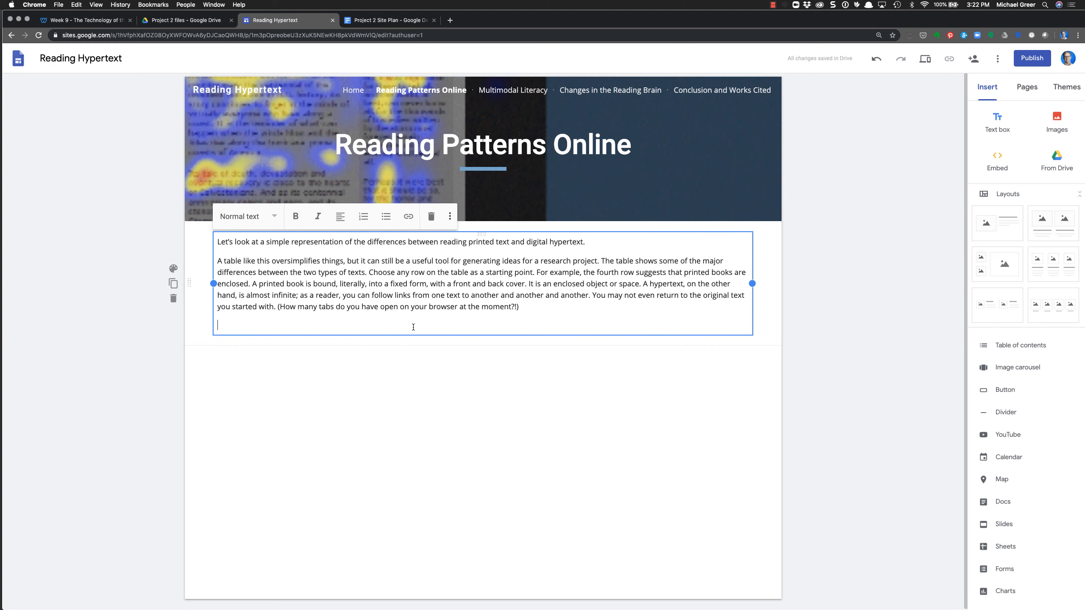
Switch to the Project 2 Site Plan document and open the image options for the Printed codex / Digital hypertext table image
{"action": "left_click", "coordinate": [387, 20]}
{"action": "scroll", "coordinate": [386, 351], "scroll_direction": "down", "scroll_amount": 4}
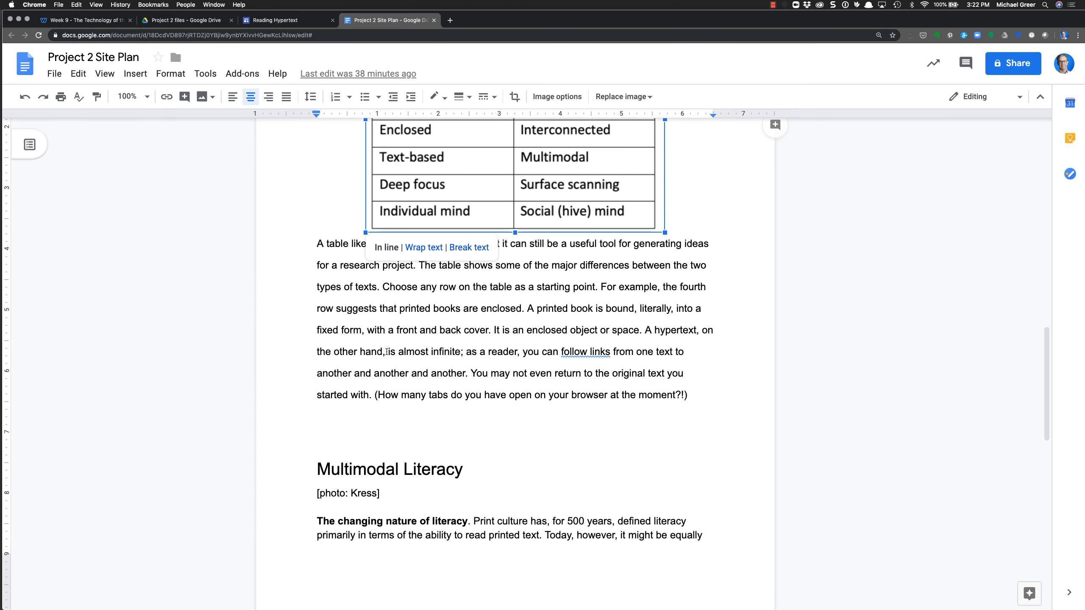
{"action": "scroll", "coordinate": [462, 200], "scroll_direction": "up", "scroll_amount": 5}
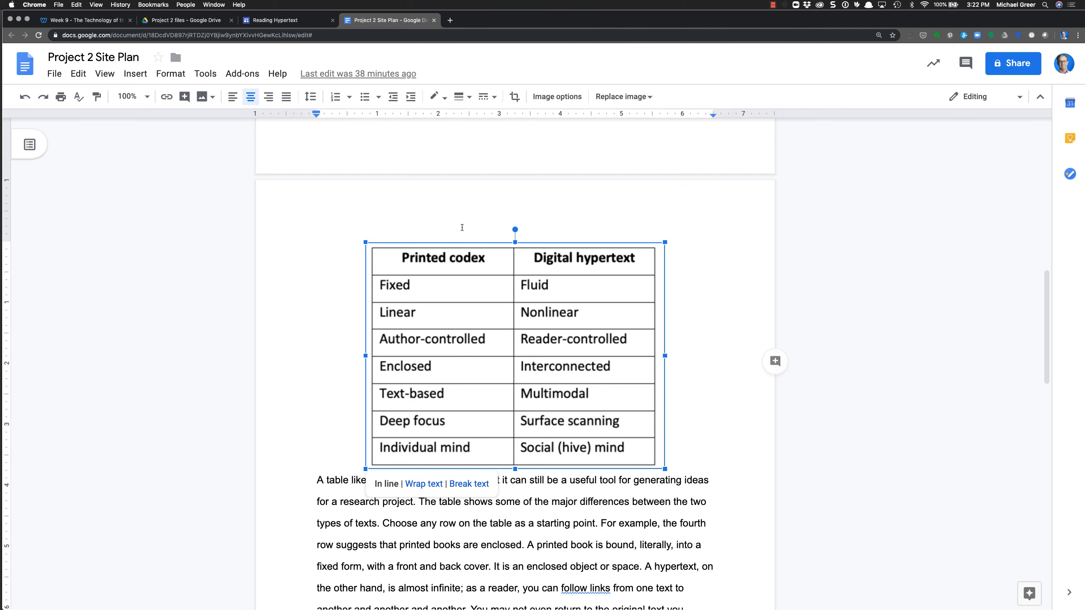
{"action": "right_click", "coordinate": [482, 356]}
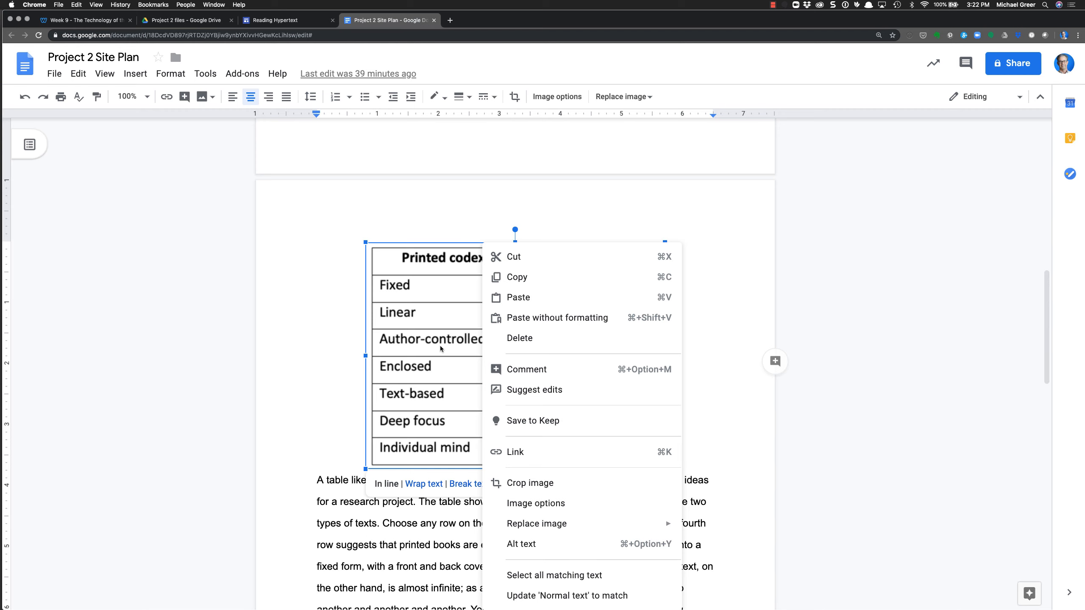
{"action": "left_click", "coordinate": [536, 504]}
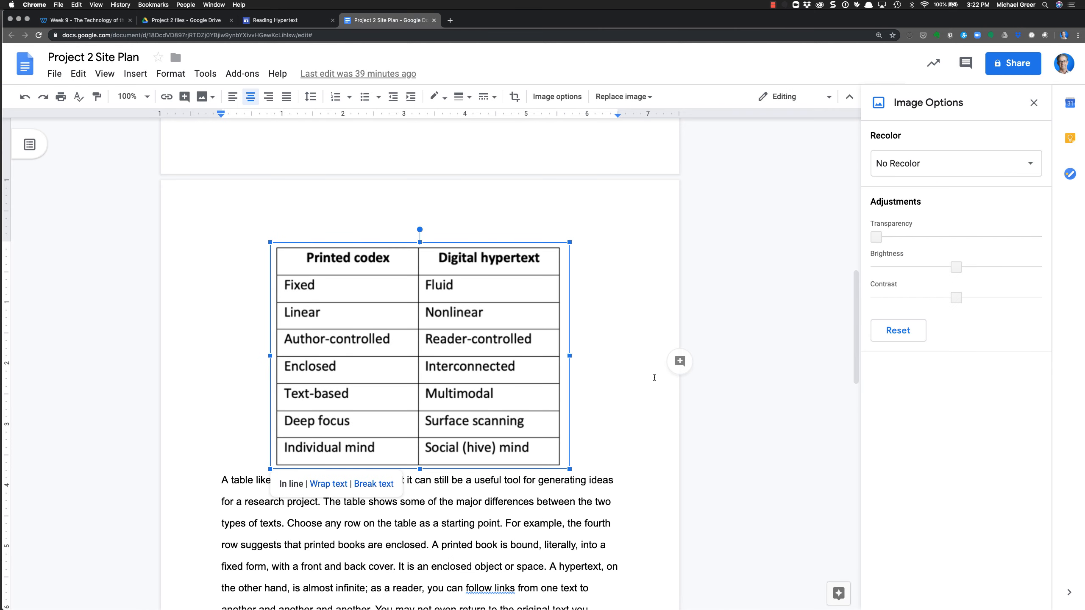
{"action": "left_click", "coordinate": [269, 22]}
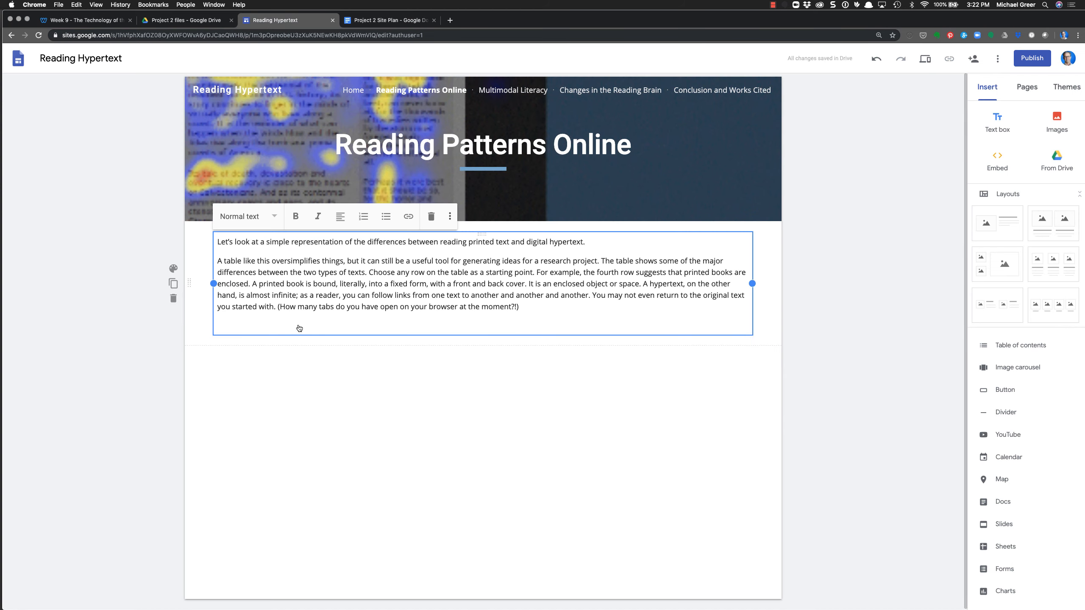
{"action": "left_click", "coordinate": [387, 20]}
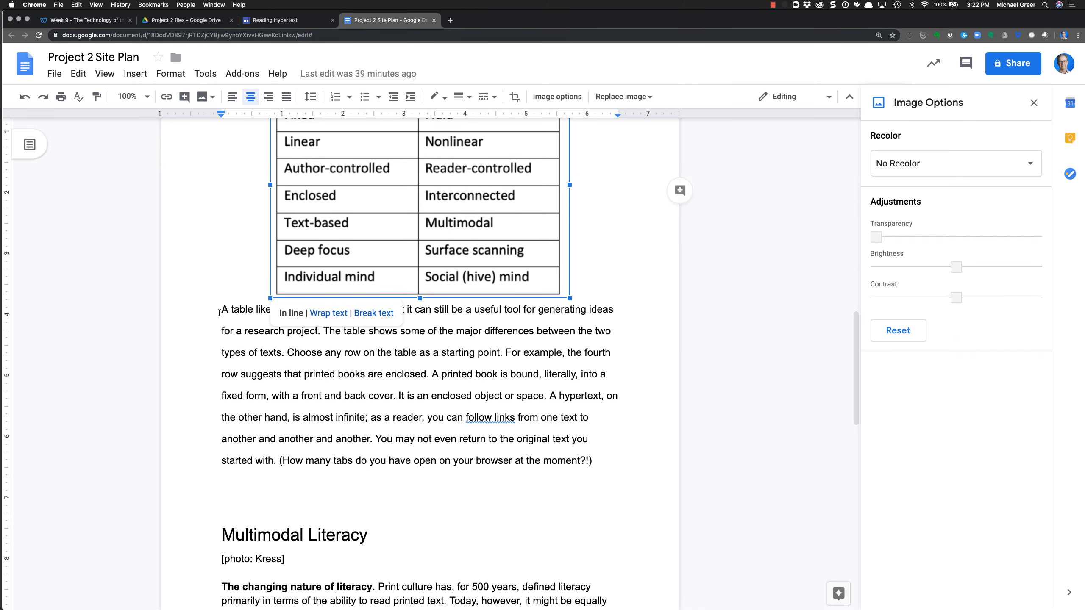
{"action": "scroll", "coordinate": [219, 313], "scroll_direction": "up", "scroll_amount": 3}
{"action": "left_click_drag", "start_coordinate": [603, 551], "coordinate": [220, 391]}
{"action": "scroll", "coordinate": [207, 438], "scroll_direction": "up", "scroll_amount": 10}
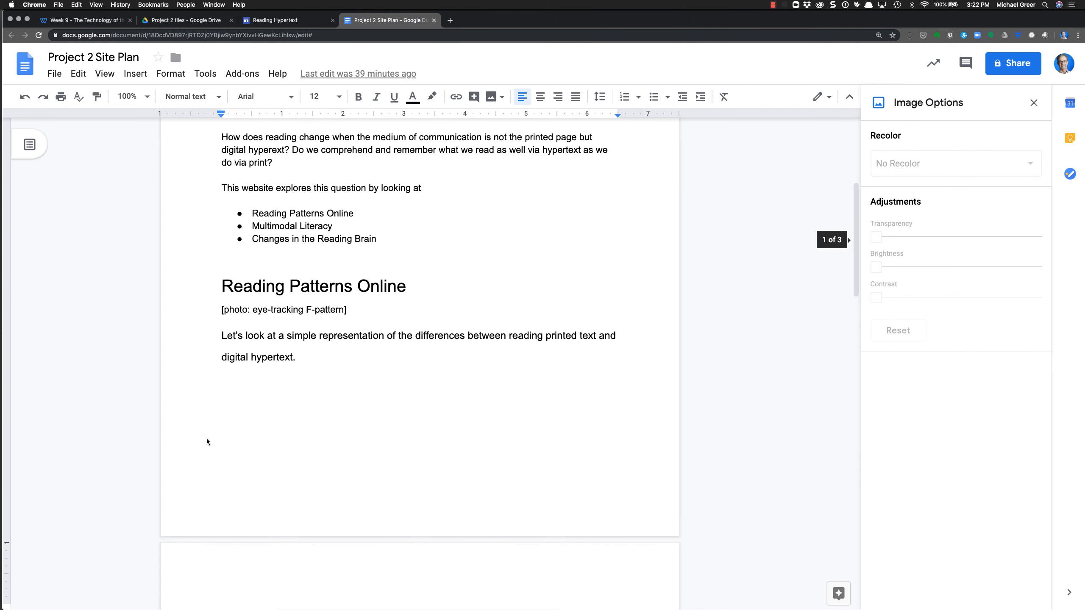
In the Reading Hypertext site, remove the empty last line of the Reading Patterns Online text box and narrow the box to about half the page width
{"action": "left_click", "coordinate": [295, 21]}
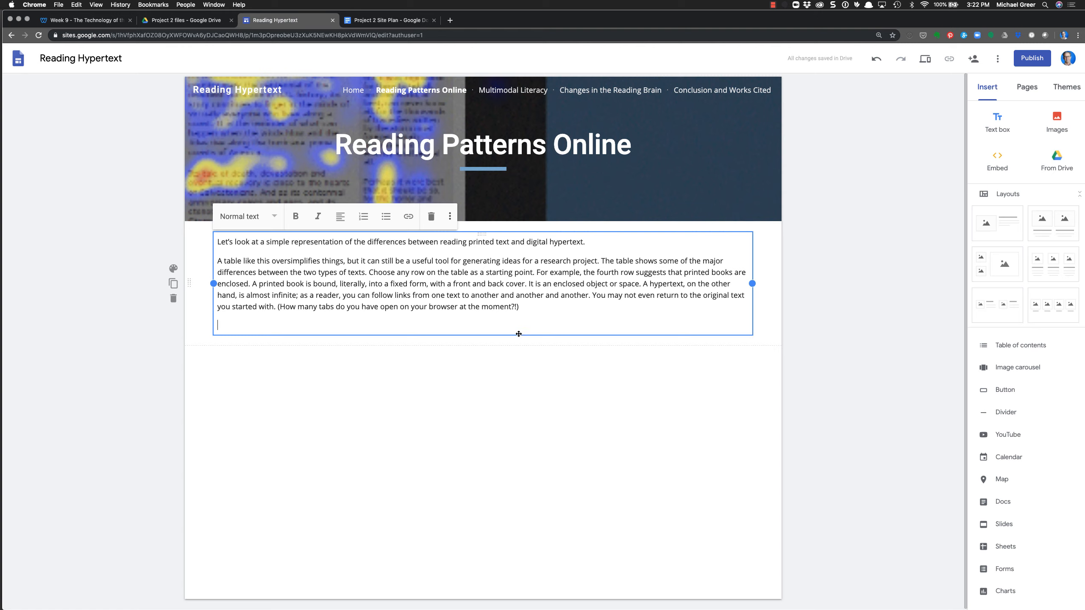
{"action": "key", "text": "BackSpace"}
{"action": "left_click", "coordinate": [515, 365]}
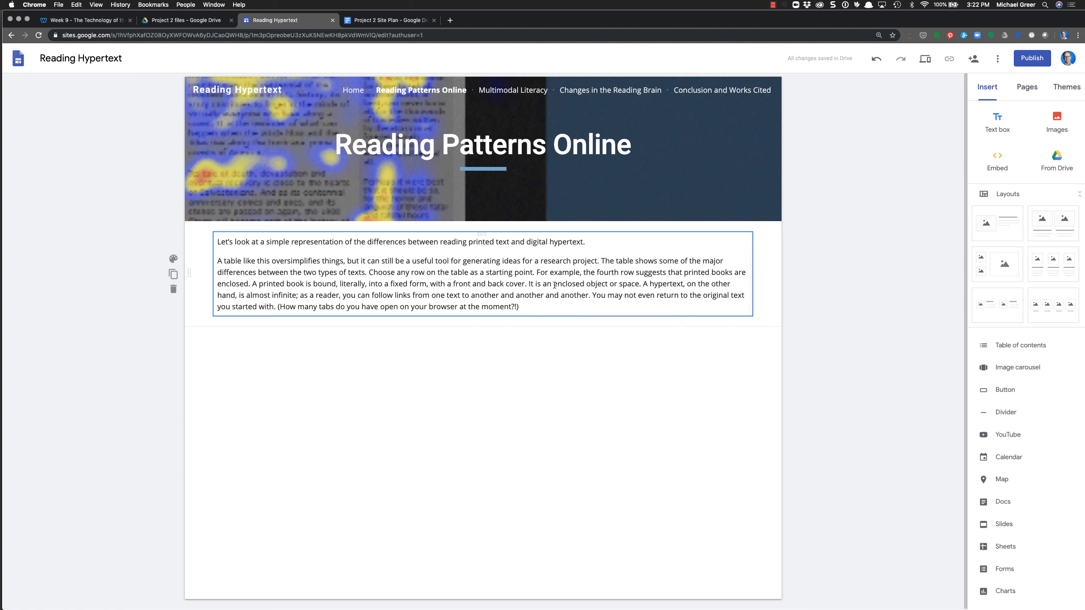
{"action": "left_click", "coordinate": [526, 284]}
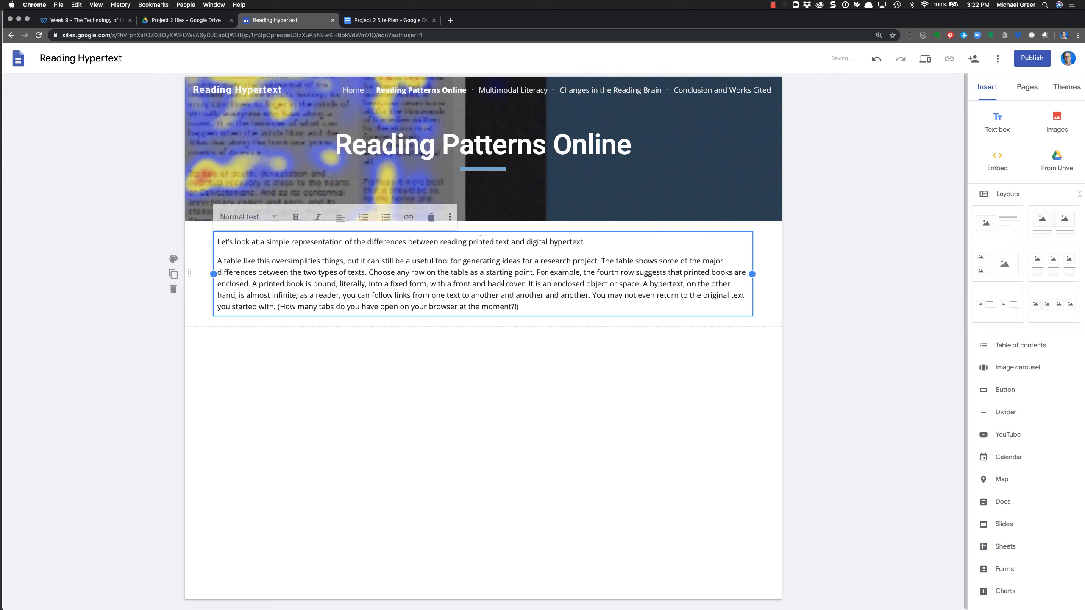
{"action": "left_click_drag", "start_coordinate": [752, 274], "coordinate": [476, 284]}
{"action": "left_click", "coordinate": [506, 290]}
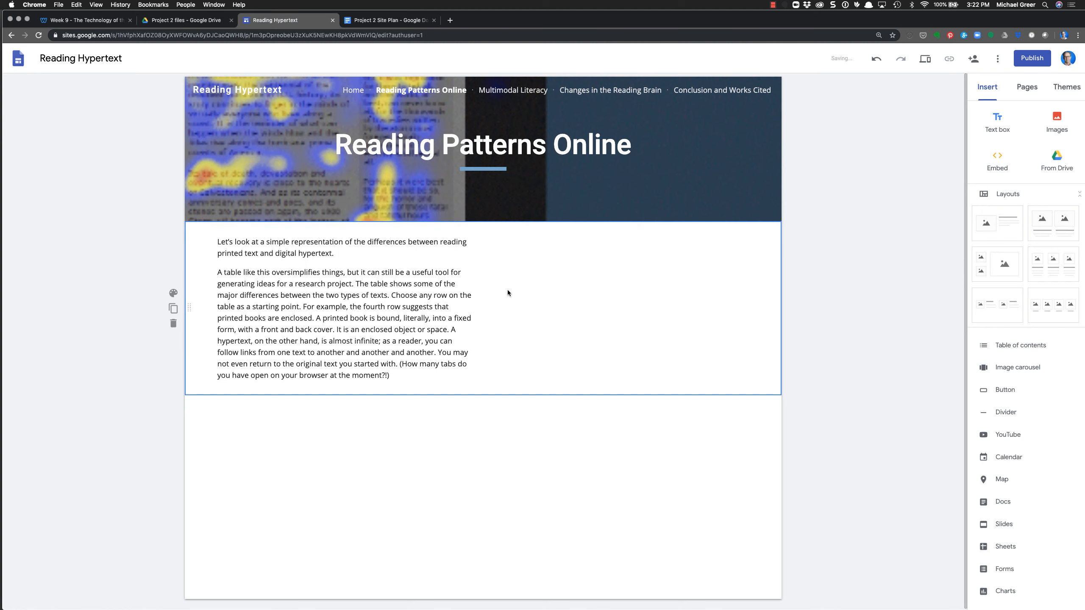
Add a second text box and place it beside the first one as a right-hand column, ready for editing
{"action": "left_click", "coordinate": [999, 120]}
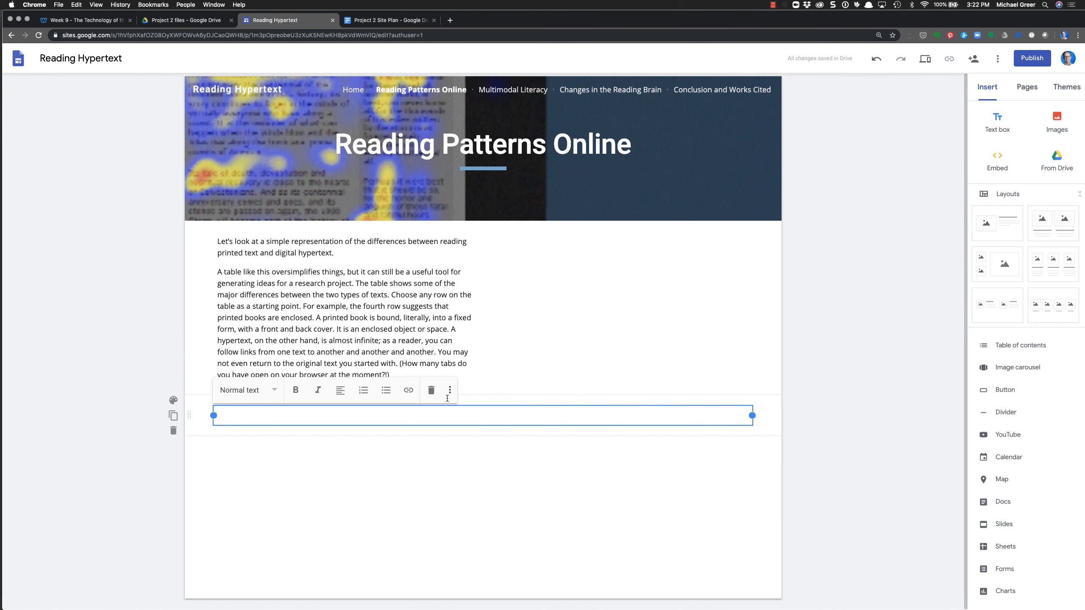
{"action": "left_click_drag", "start_coordinate": [484, 408], "coordinate": [561, 305]}
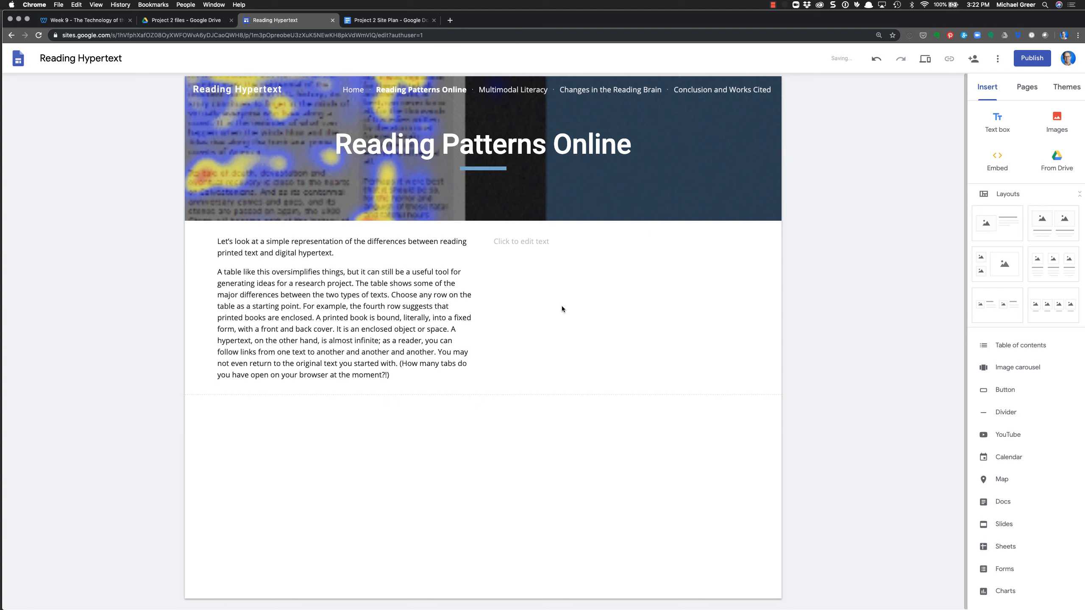
{"action": "left_click", "coordinate": [568, 243]}
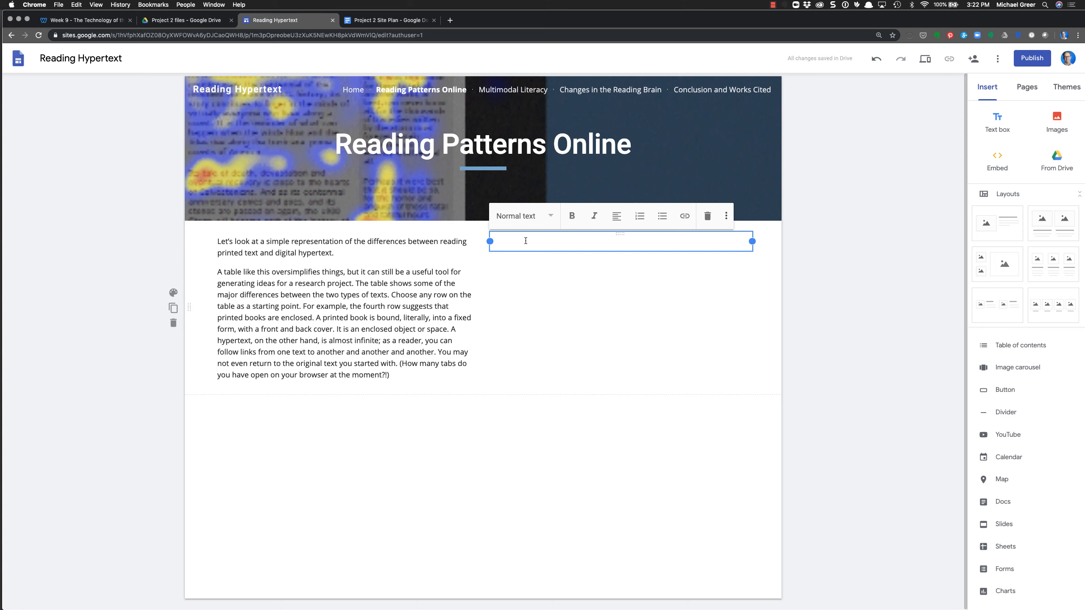
Switch to the Project 2 Site Plan document and copy the paragraph beginning "A table like this oversimplifies things" below the table image
{"action": "left_click", "coordinate": [378, 20]}
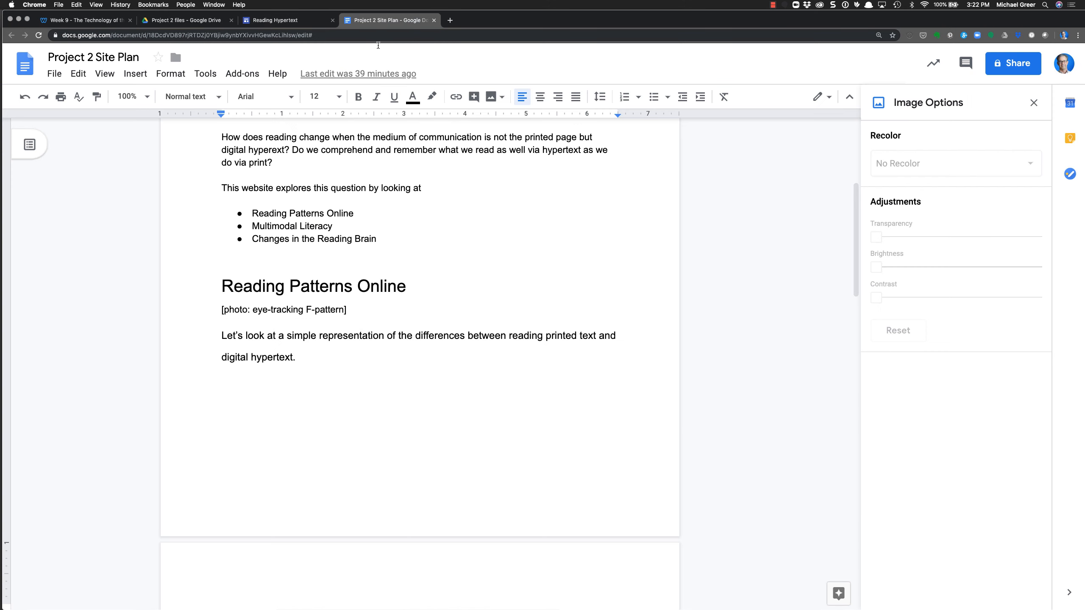
{"action": "scroll", "coordinate": [324, 308], "scroll_direction": "down", "scroll_amount": 15}
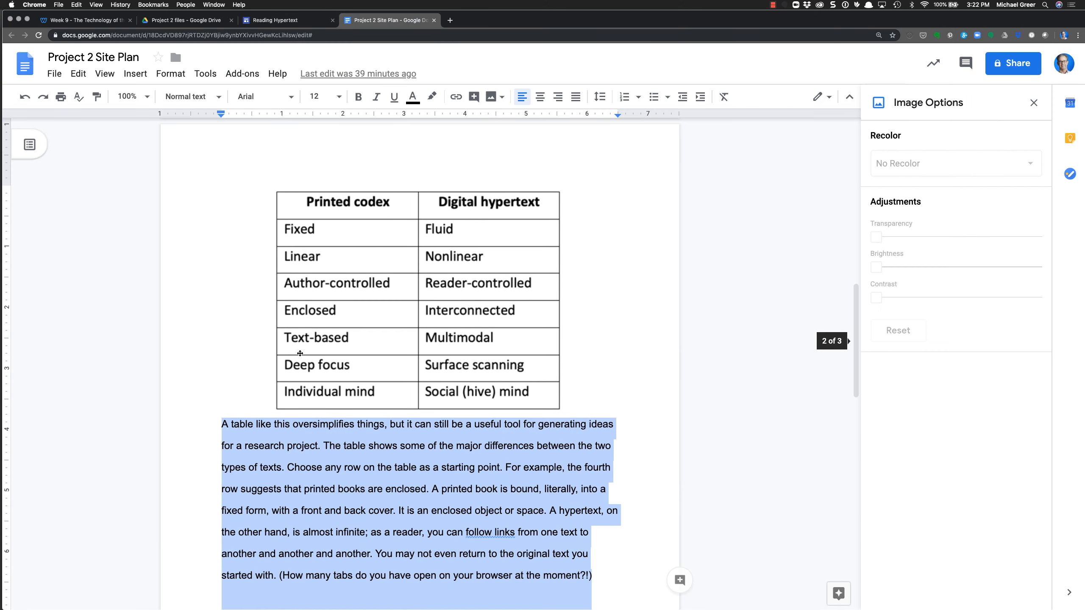
{"action": "left_click", "coordinate": [320, 440]}
{"action": "left_click_drag", "start_coordinate": [592, 436], "coordinate": [185, 266]}
{"action": "key", "text": "super+c"}
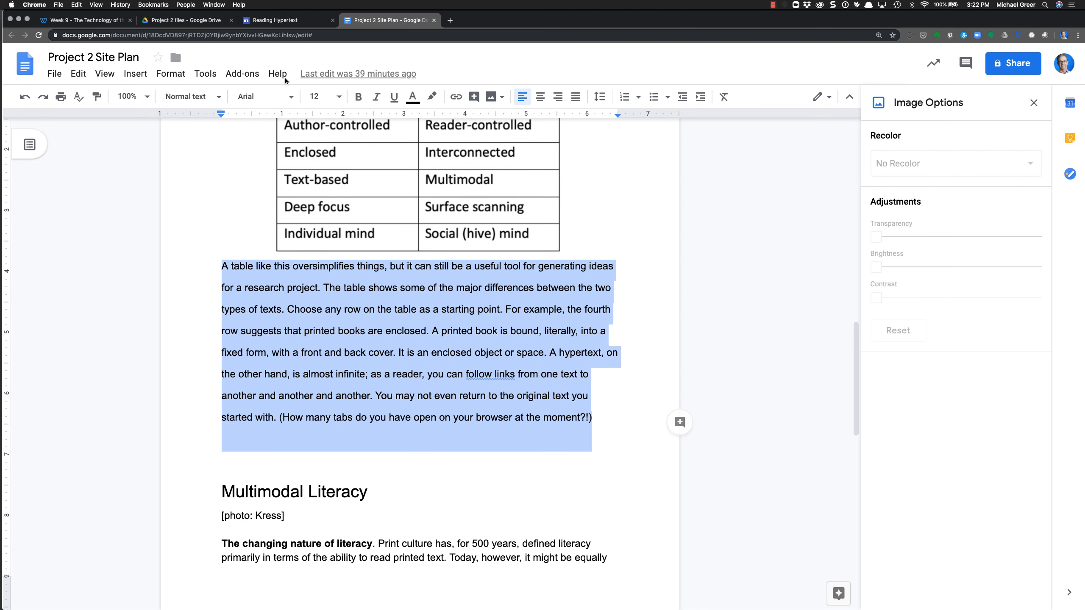
Switch to the Reading Hypertext site and paste the copied paragraph into the right-hand text box
{"action": "left_click", "coordinate": [275, 20]}
{"action": "key", "text": "super+v"}
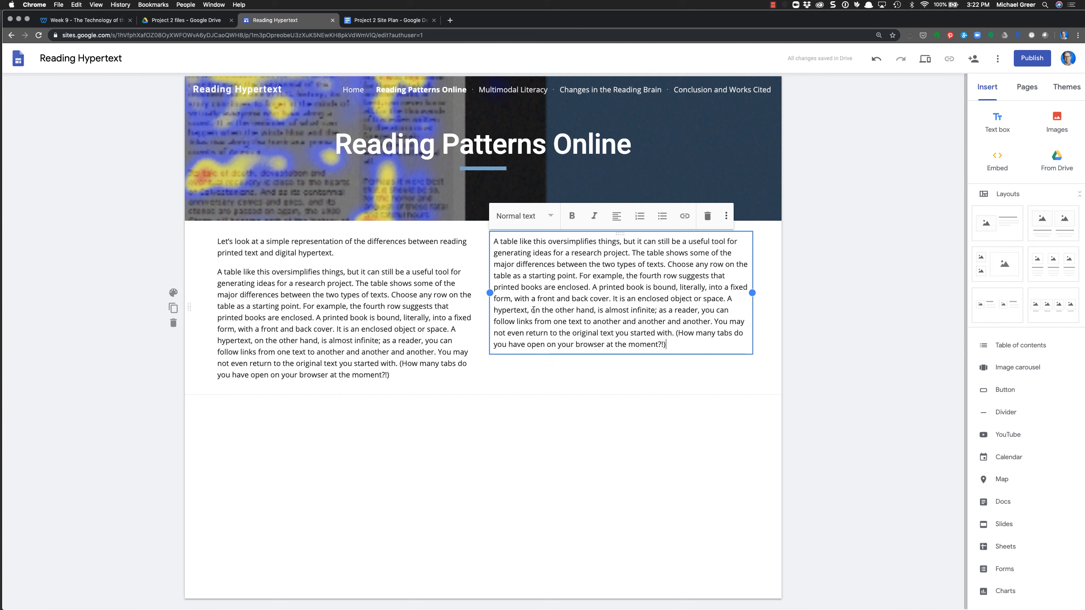
{"action": "left_click", "coordinate": [532, 458]}
{"action": "left_click", "coordinate": [539, 317]}
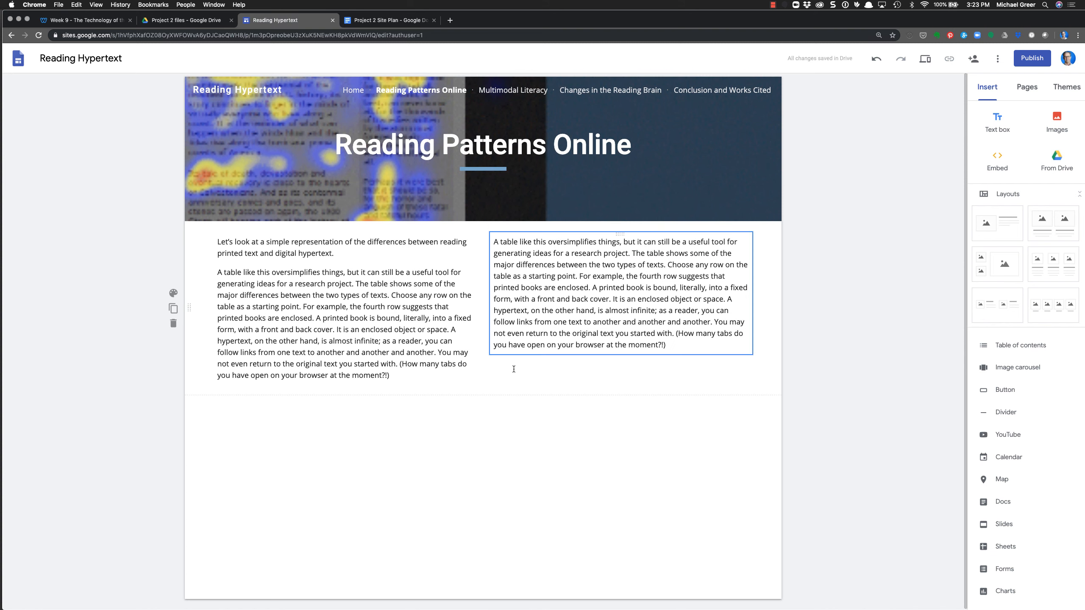
Resize the two columns so the left-hand text box is wider, the right-hand box narrower, and a gap separates them
{"action": "left_click", "coordinate": [319, 318]}
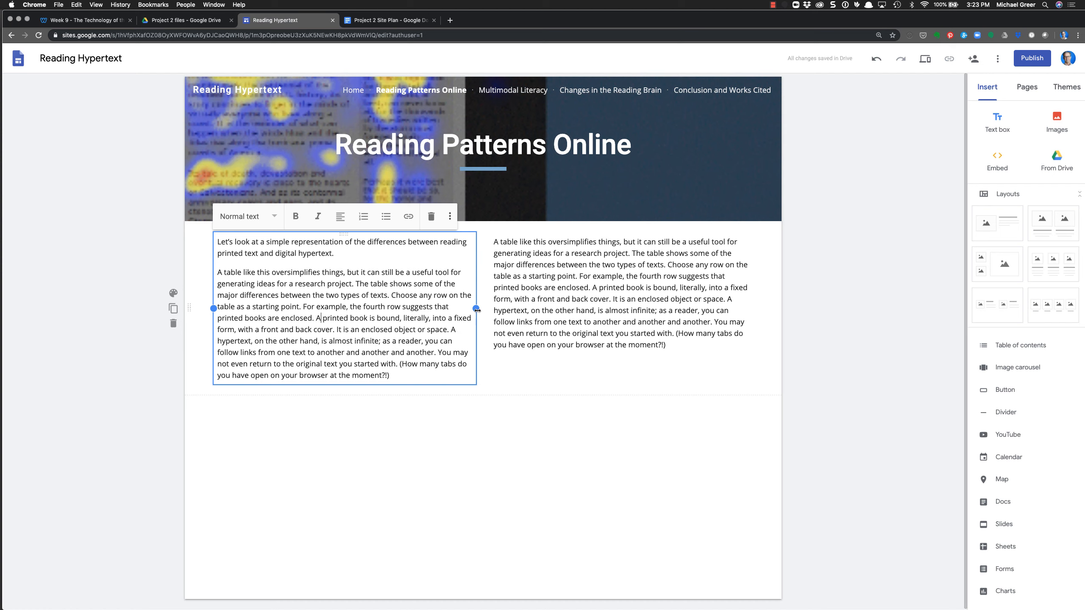
{"action": "left_click_drag", "start_coordinate": [476, 308], "coordinate": [581, 295]}
{"action": "left_click", "coordinate": [497, 304]}
{"action": "left_click", "coordinate": [470, 308]}
{"action": "left_click_drag", "start_coordinate": [477, 308], "coordinate": [520, 311]}
Apply the Small text style to the whole paragraph in the right-hand text box
{"action": "left_click", "coordinate": [623, 314]}
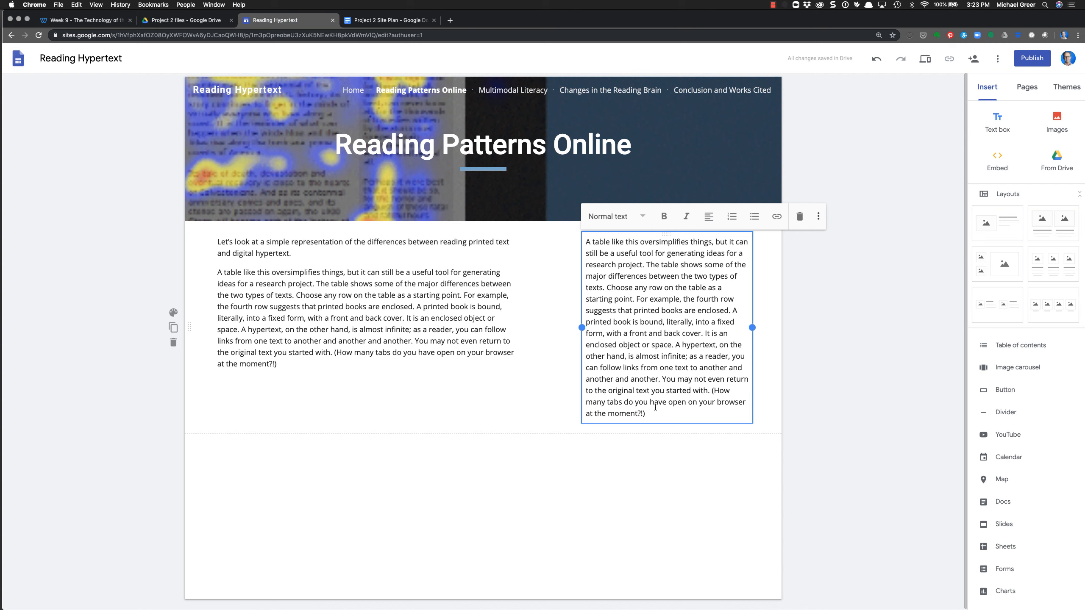
{"action": "left_click_drag", "start_coordinate": [655, 408], "coordinate": [571, 245]}
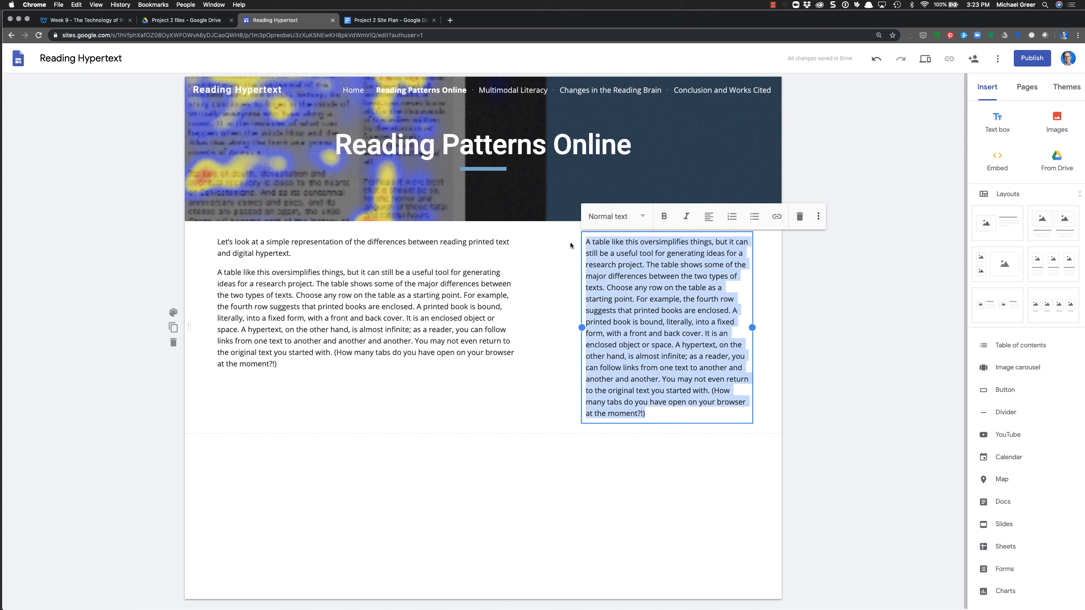
{"action": "left_click", "coordinate": [641, 217]}
{"action": "left_click", "coordinate": [618, 290]}
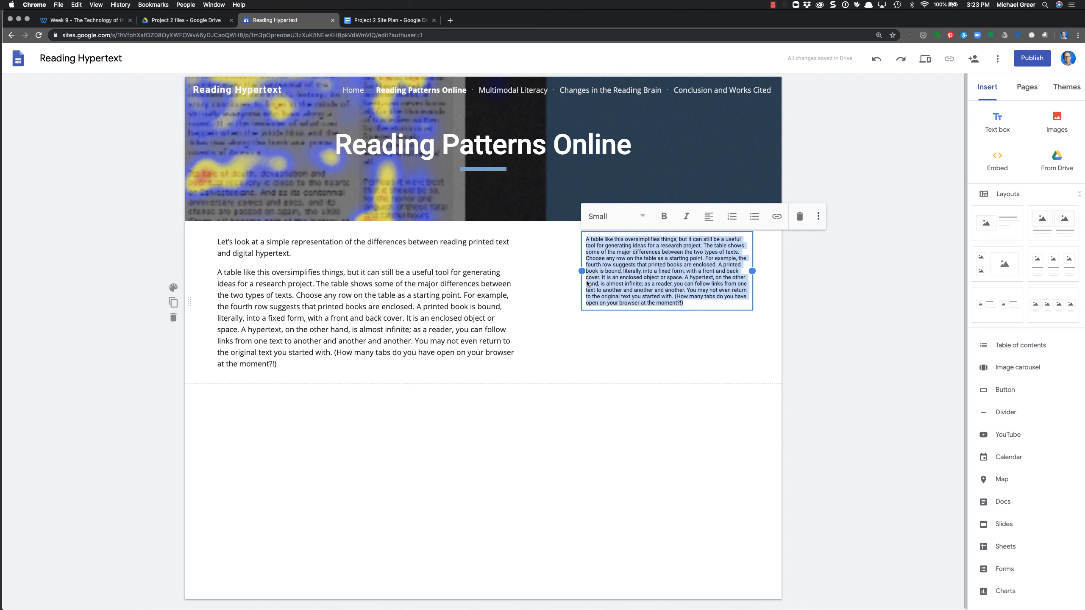
{"action": "left_click", "coordinate": [570, 326]}
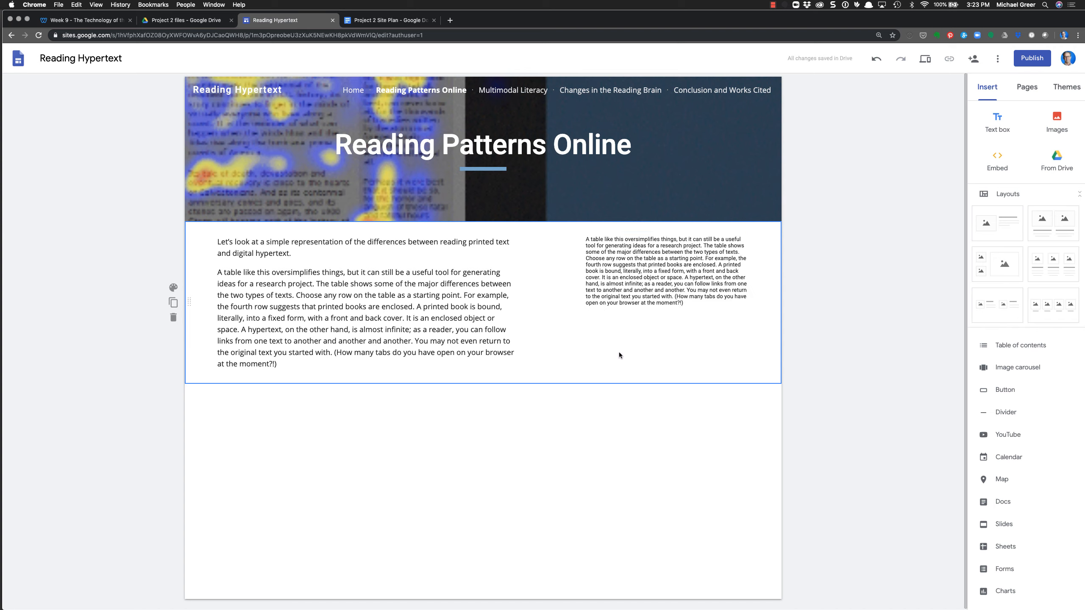
Try bold and italic formatting on the whole paragraph in the right-hand text box
{"action": "left_click", "coordinate": [649, 291]}
{"action": "left_click", "coordinate": [625, 359]}
{"action": "left_click", "coordinate": [640, 278]}
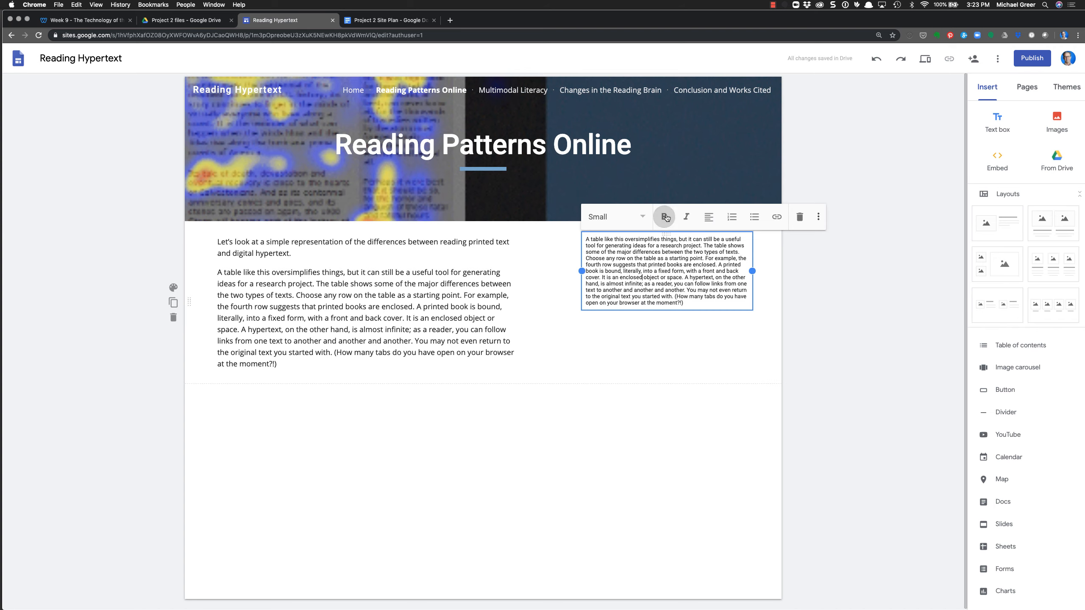
{"action": "triple_click", "coordinate": [692, 295]}
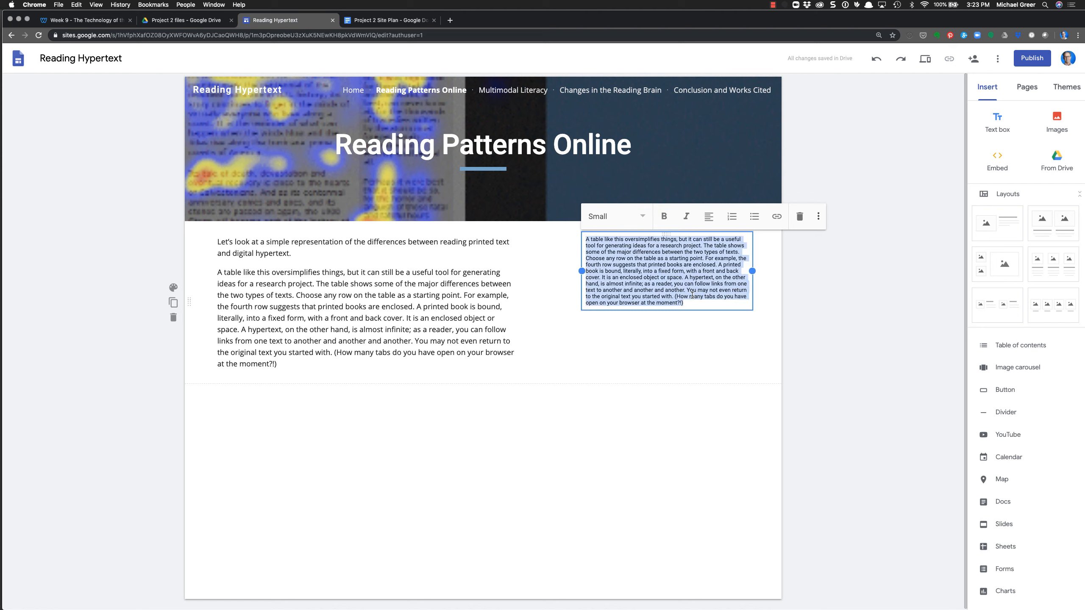
{"action": "left_click", "coordinate": [665, 223]}
{"action": "left_click", "coordinate": [686, 216]}
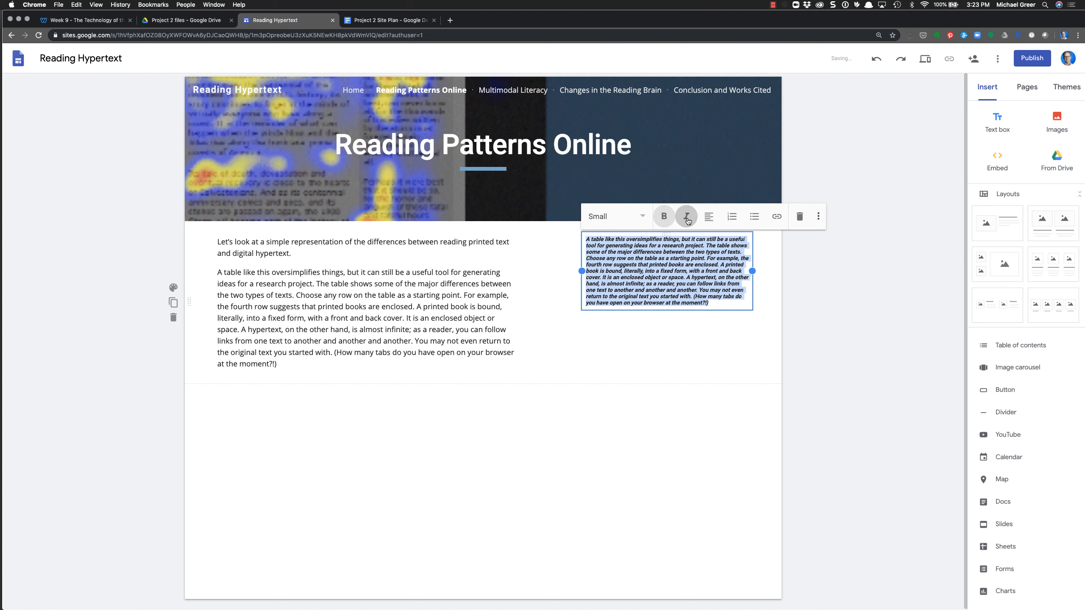
{"action": "left_click", "coordinate": [663, 216]}
{"action": "left_click", "coordinate": [692, 217]}
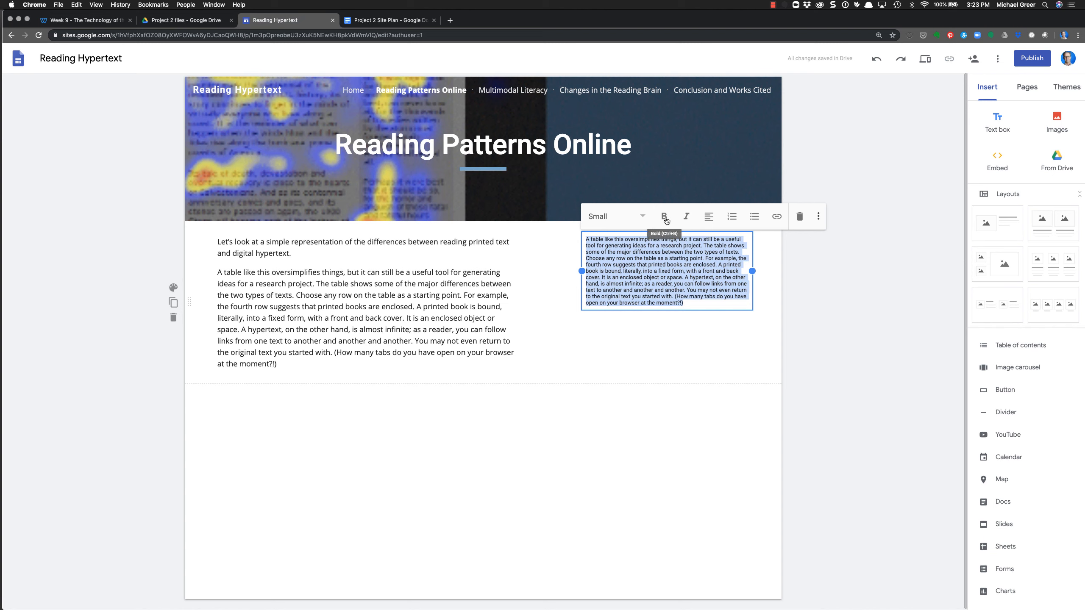
{"action": "left_click", "coordinate": [627, 361]}
Try the Subheading text style on the paragraph in the right-hand text box
{"action": "double_click", "coordinate": [632, 270]}
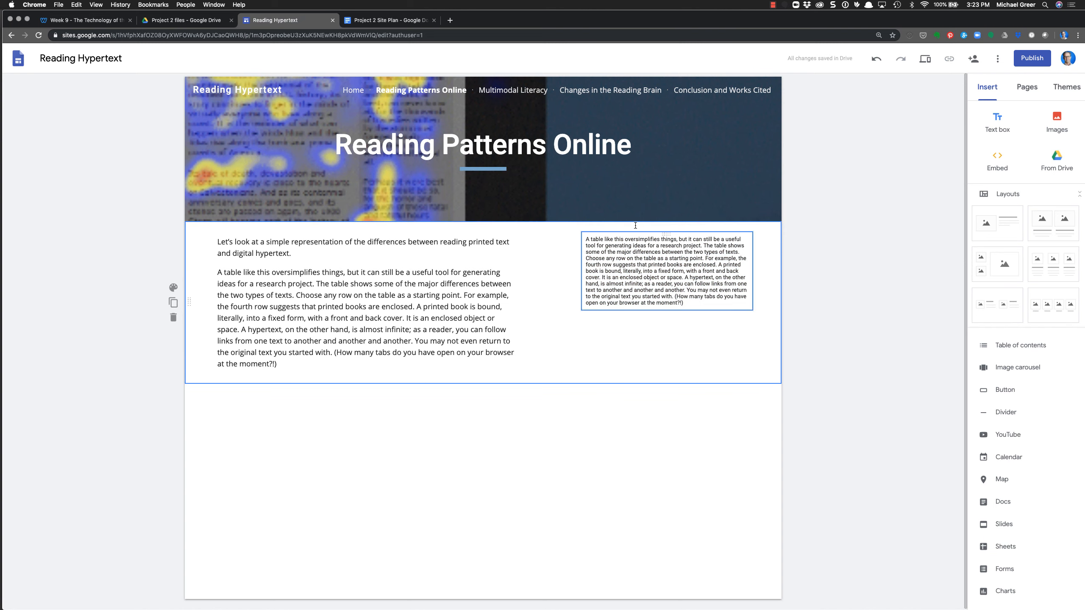
{"action": "left_click", "coordinate": [654, 219]}
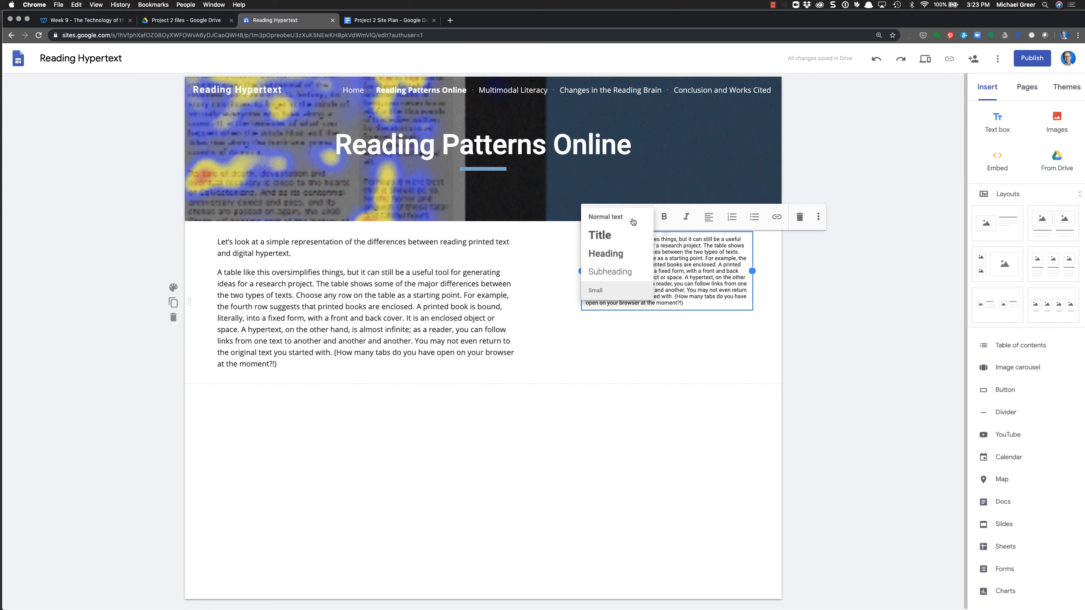
{"action": "left_click", "coordinate": [625, 270]}
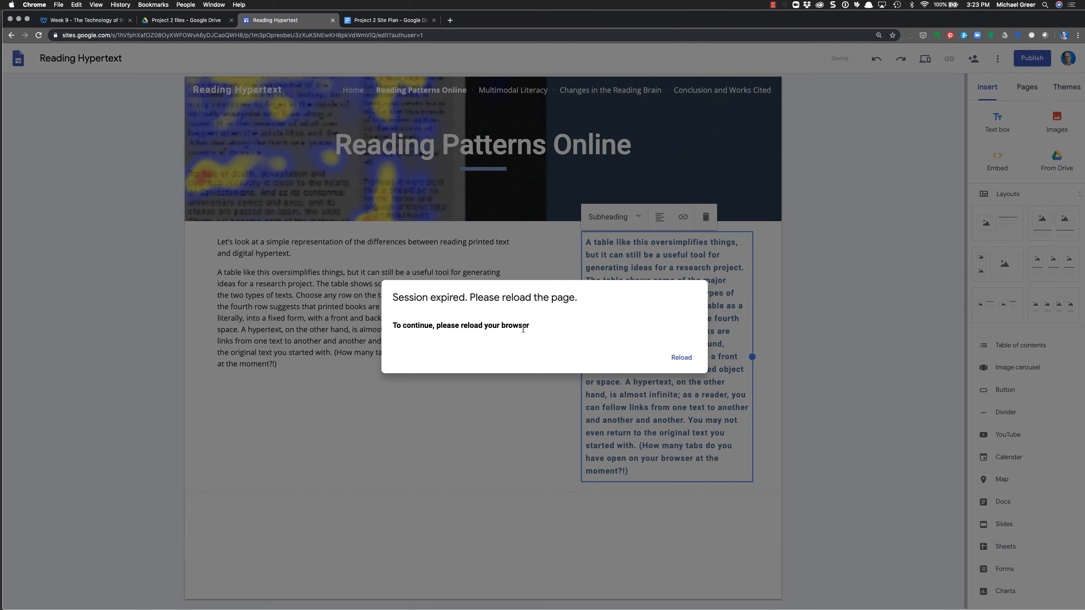
Reload the expired site session and log in on the university sign-on page, filling in the saved account password
{"action": "left_click", "coordinate": [680, 358]}
{"action": "left_click", "coordinate": [603, 196]}
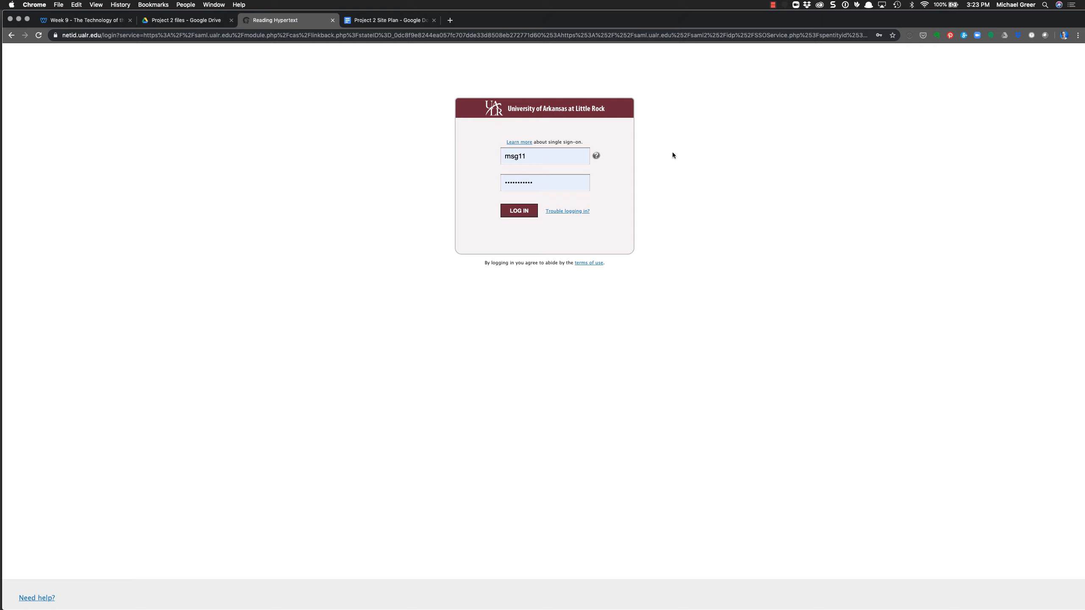
{"action": "left_click", "coordinate": [528, 213]}
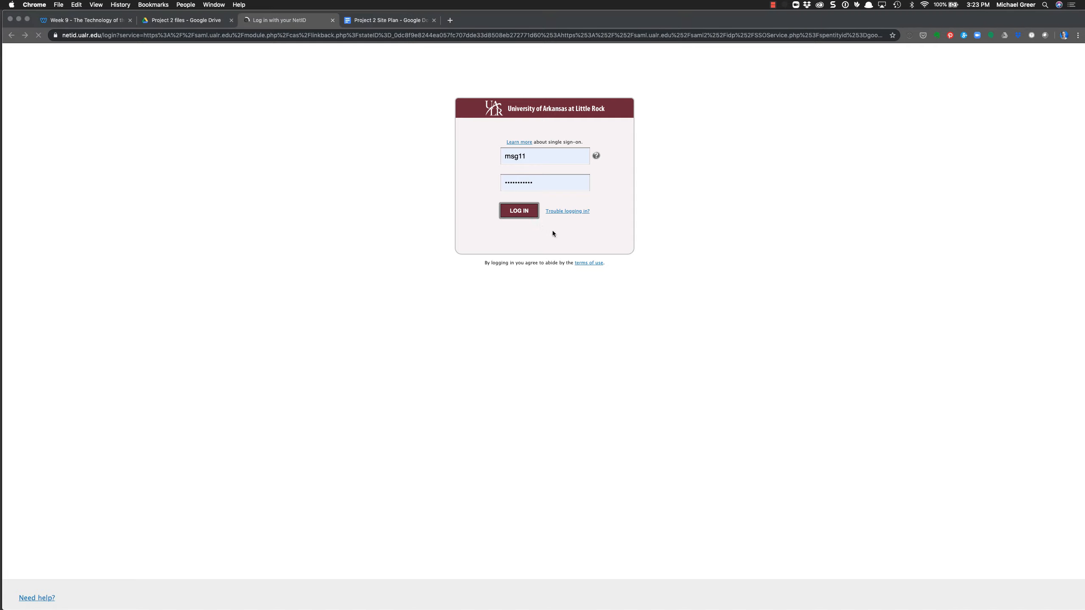
{"action": "left_click", "coordinate": [560, 220]}
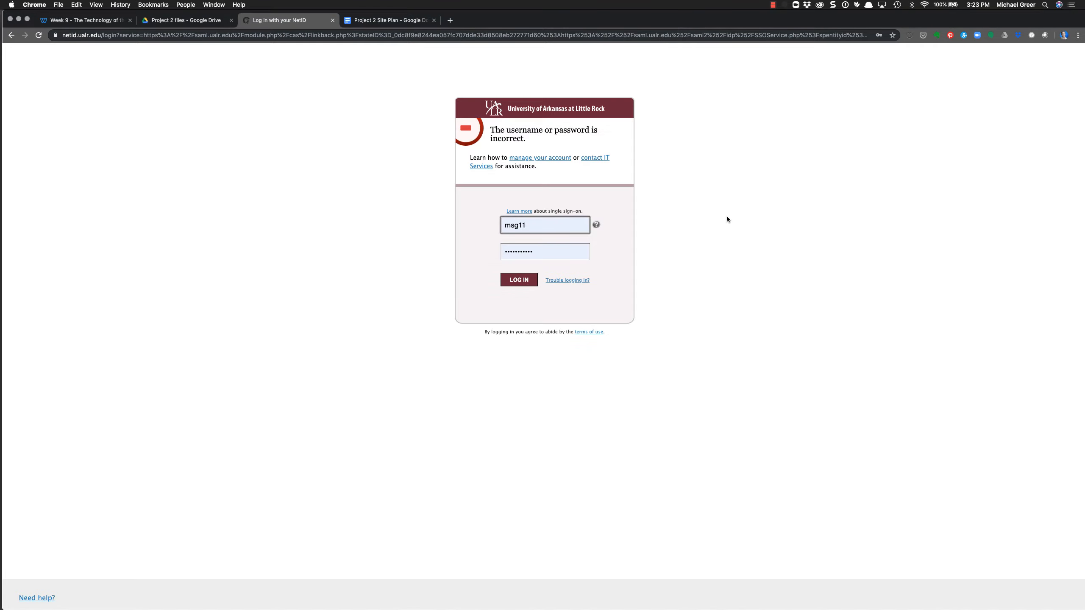
{"action": "left_click", "coordinate": [921, 36]}
{"action": "left_click", "coordinate": [924, 69]}
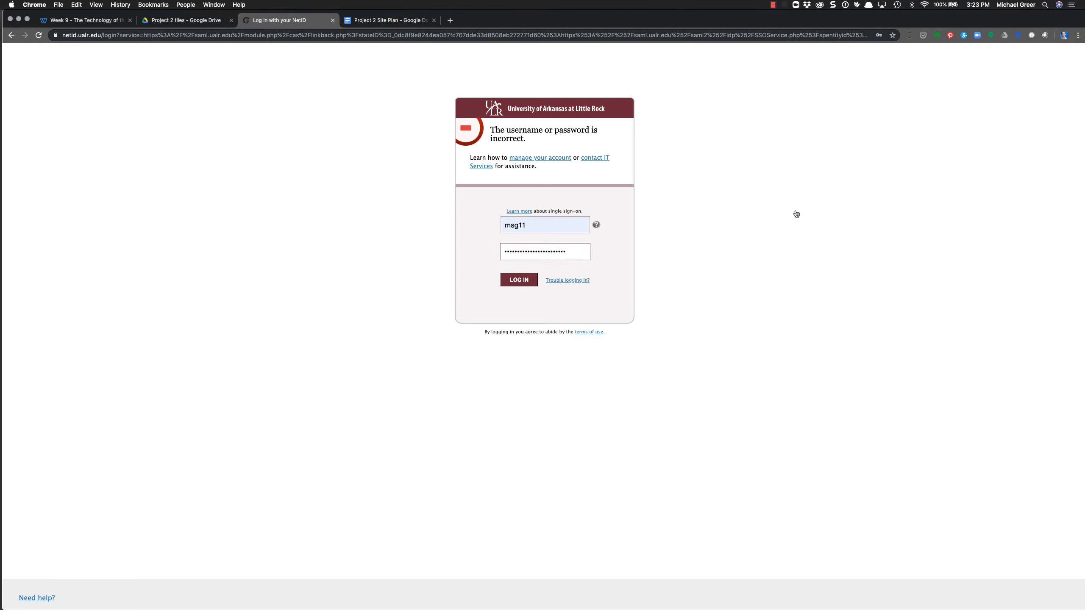
{"action": "left_click", "coordinate": [532, 281]}
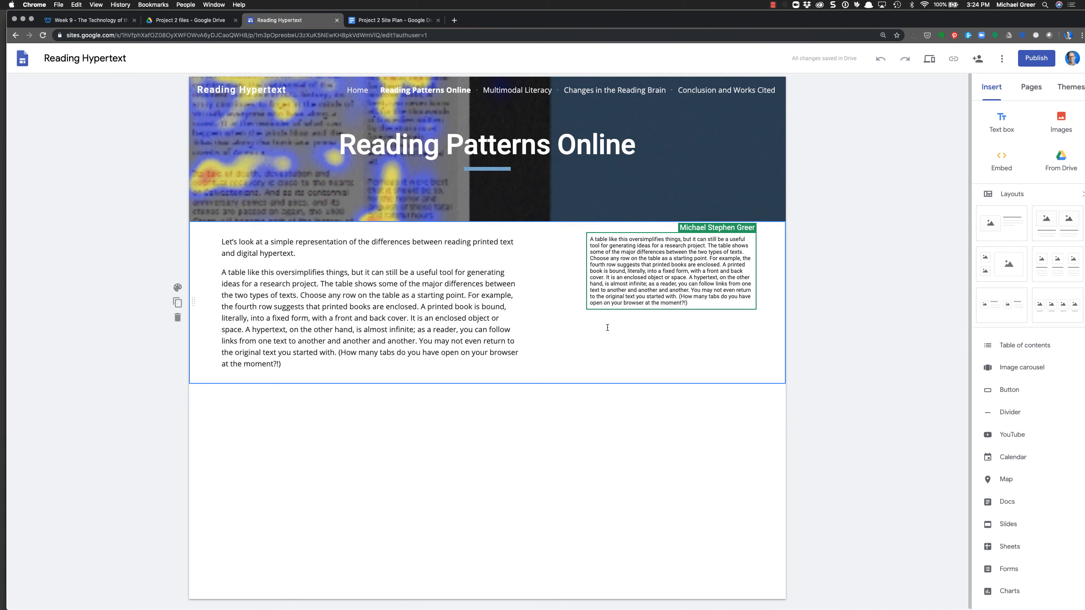
{"action": "left_click", "coordinate": [615, 287]}
{"action": "left_click", "coordinate": [445, 293]}
{"action": "left_click", "coordinate": [548, 340]}
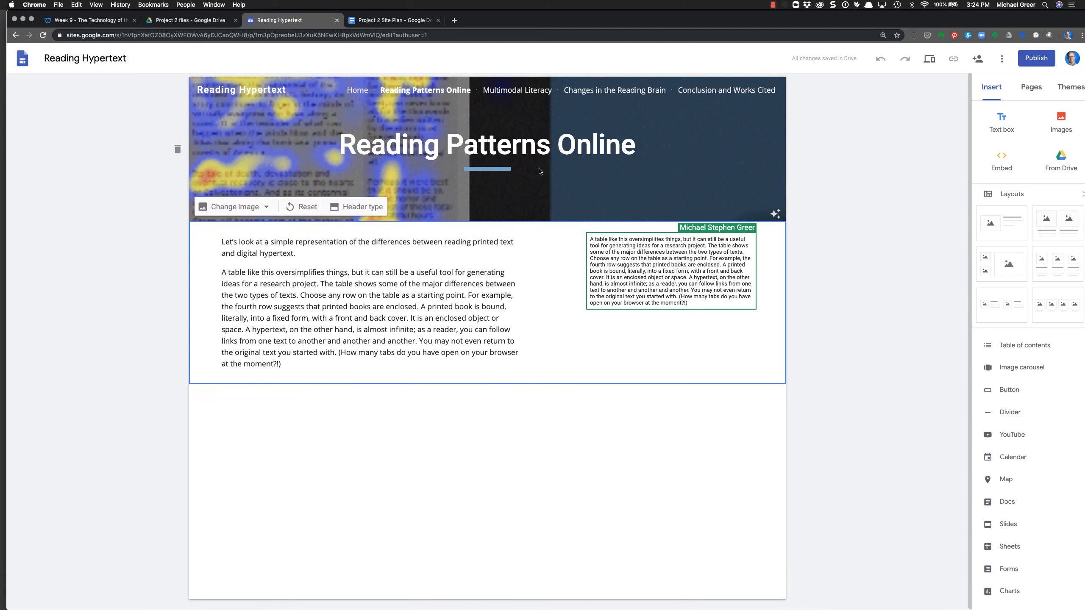
Open the Multimodal Literacy page and add a text box below its header
{"action": "left_click", "coordinate": [517, 90]}
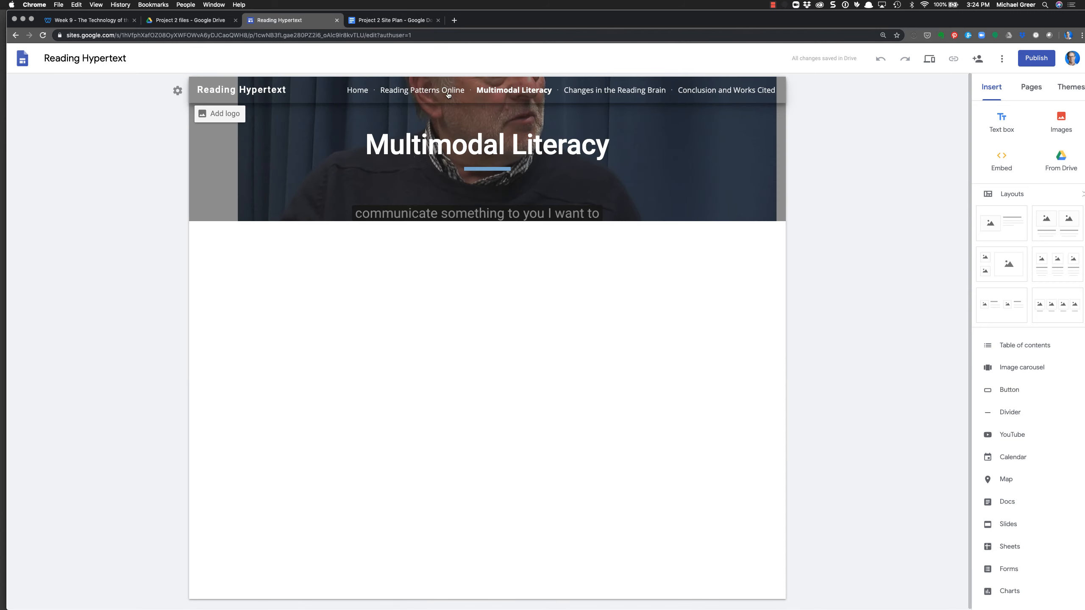
{"action": "left_click", "coordinate": [1001, 122]}
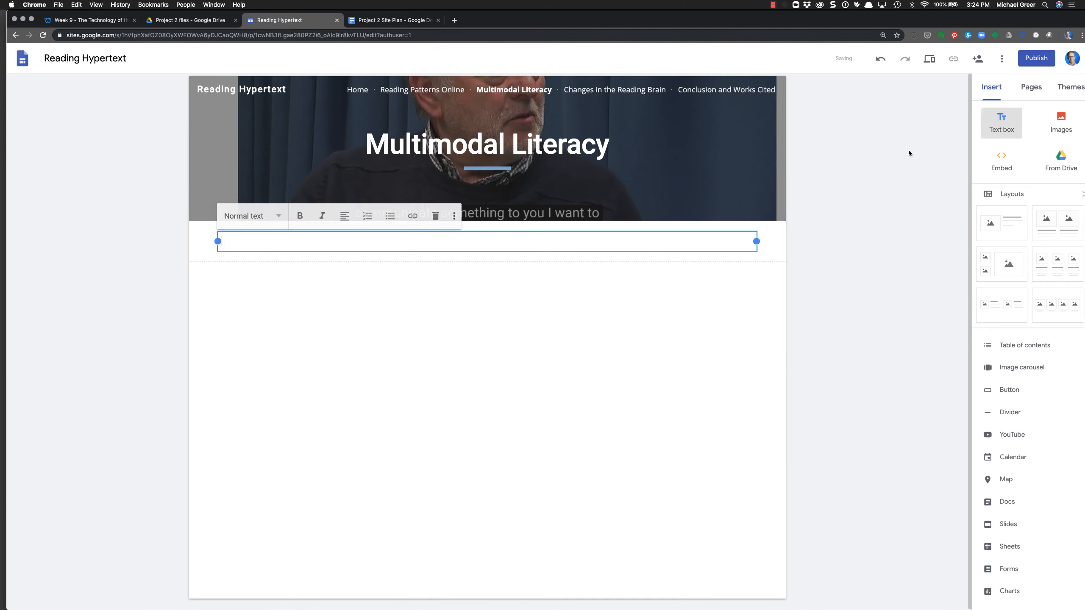
Copy the paragraph starting "The changing nature of literacy" from the Project 2 Site Plan document into the Multimodal Literacy page's text box
{"action": "left_click", "coordinate": [393, 20]}
{"action": "scroll", "coordinate": [365, 274], "scroll_direction": "down", "scroll_amount": 3}
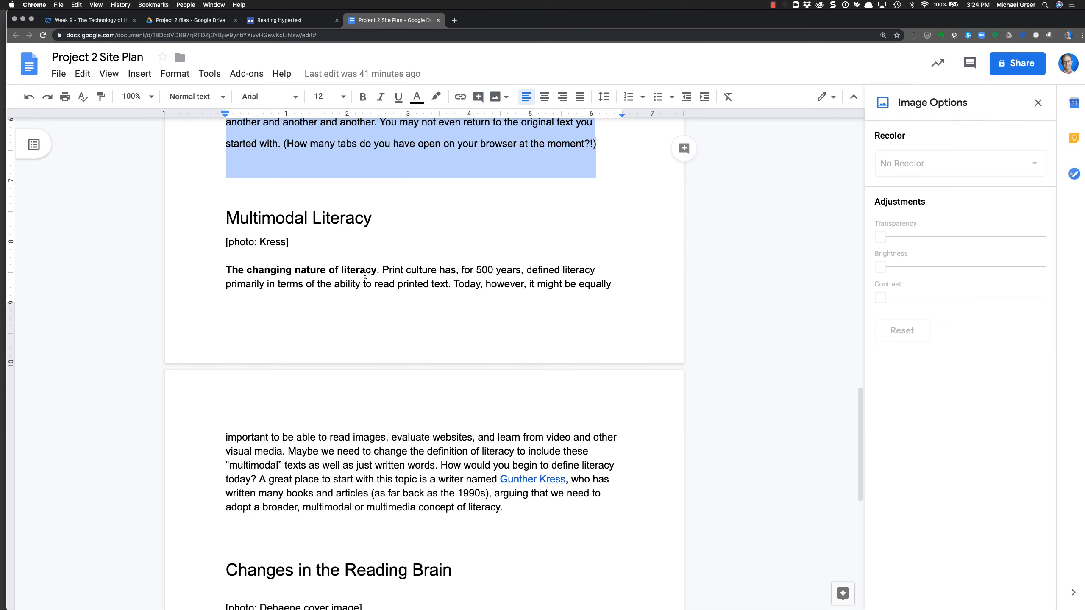
{"action": "left_click_drag", "start_coordinate": [225, 268], "coordinate": [513, 511]}
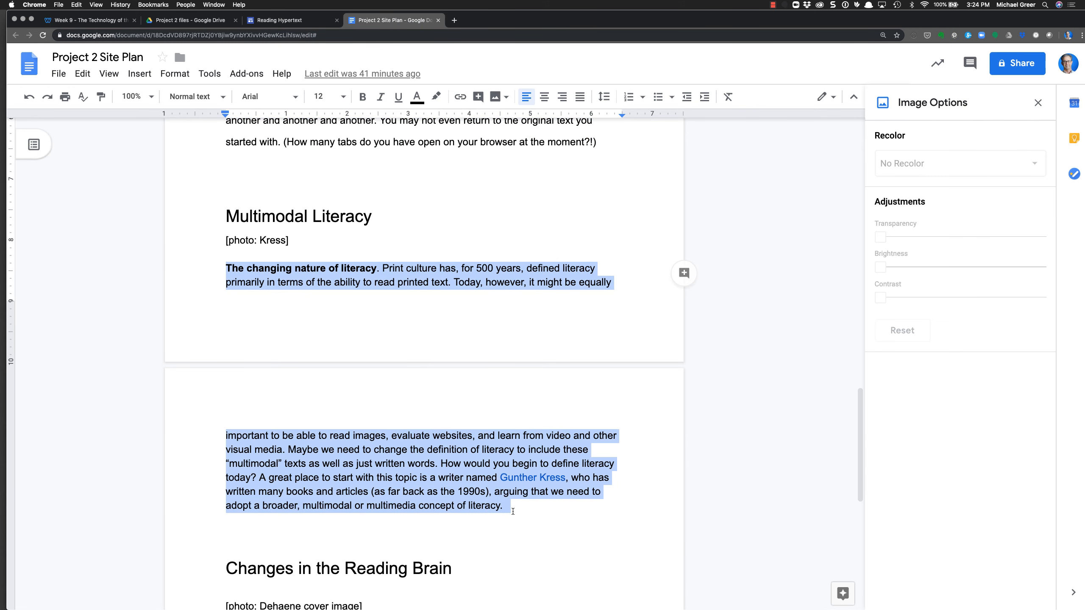
{"action": "key", "text": "super+c"}
{"action": "left_click", "coordinate": [280, 20]}
{"action": "key", "text": "super+v"}
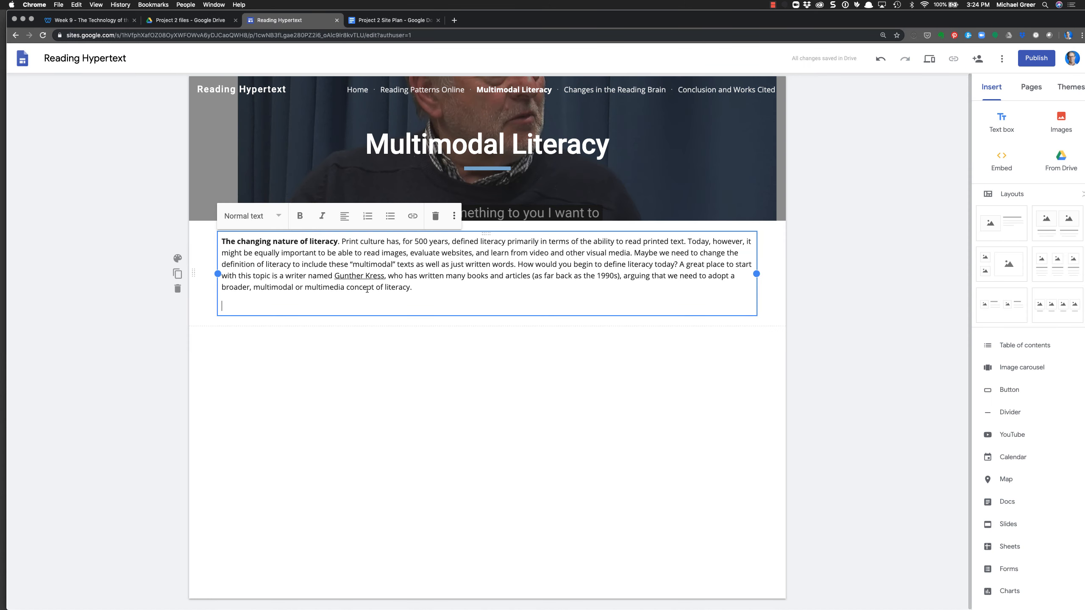
{"action": "left_click", "coordinate": [406, 352]}
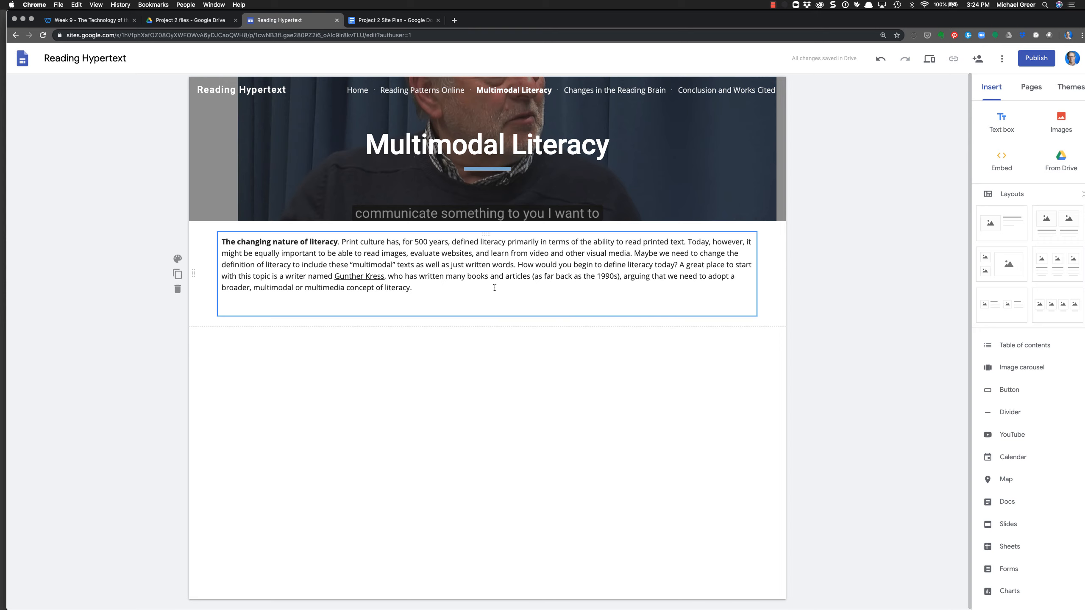
Narrow the Multimodal Literacy text box to slightly over half the content width and apply the Heading style to its paragraph
{"action": "left_click", "coordinate": [743, 275]}
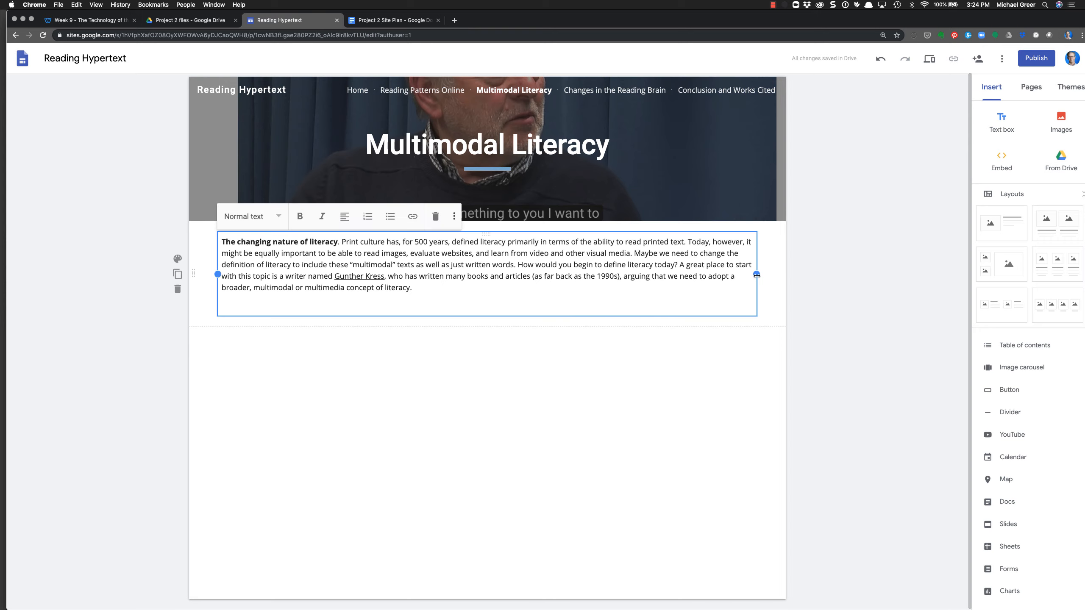
{"action": "left_click_drag", "start_coordinate": [756, 275], "coordinate": [529, 291]}
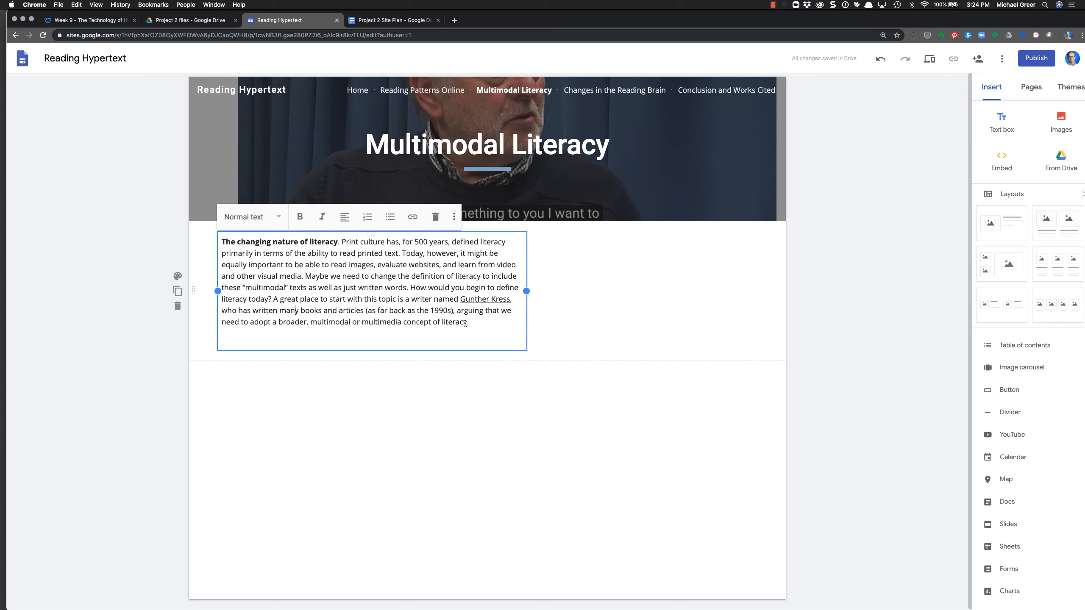
{"action": "left_click_drag", "start_coordinate": [471, 322], "coordinate": [236, 243]}
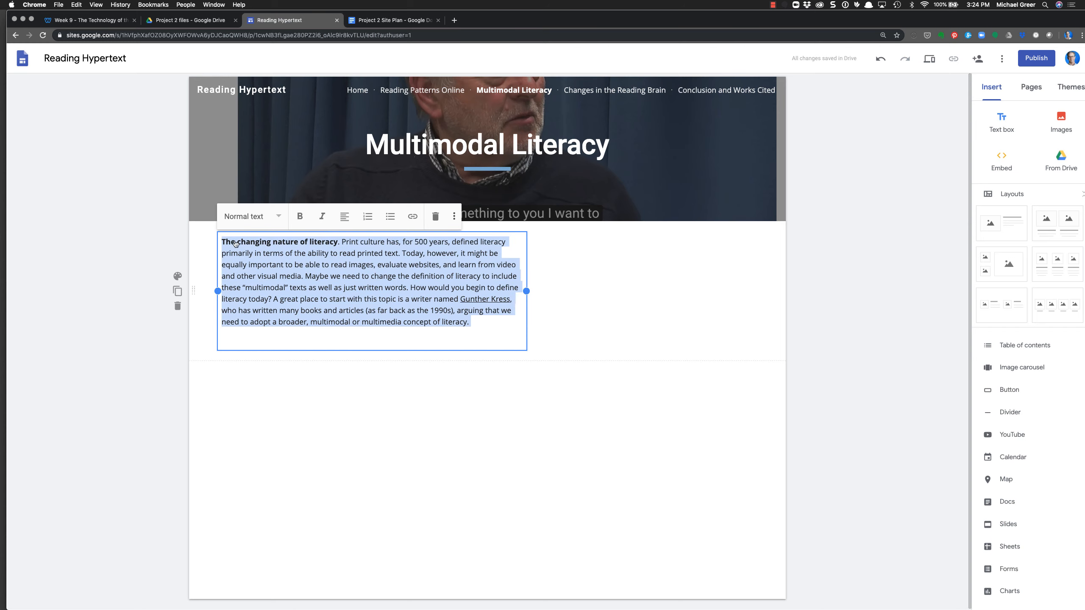
{"action": "left_click", "coordinate": [278, 216]}
{"action": "left_click", "coordinate": [263, 252]}
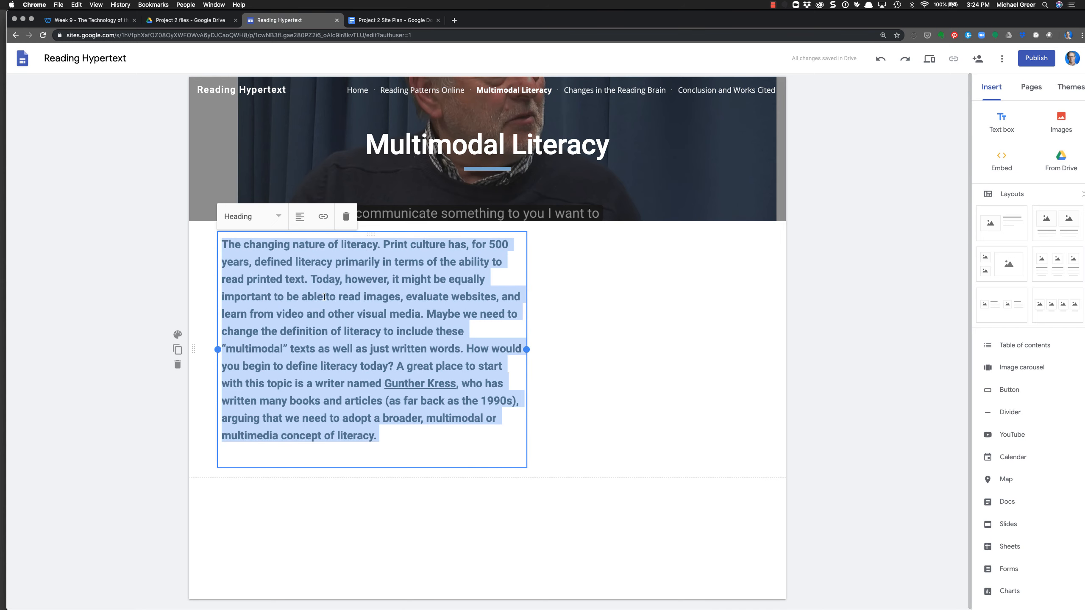
{"action": "left_click", "coordinate": [552, 441]}
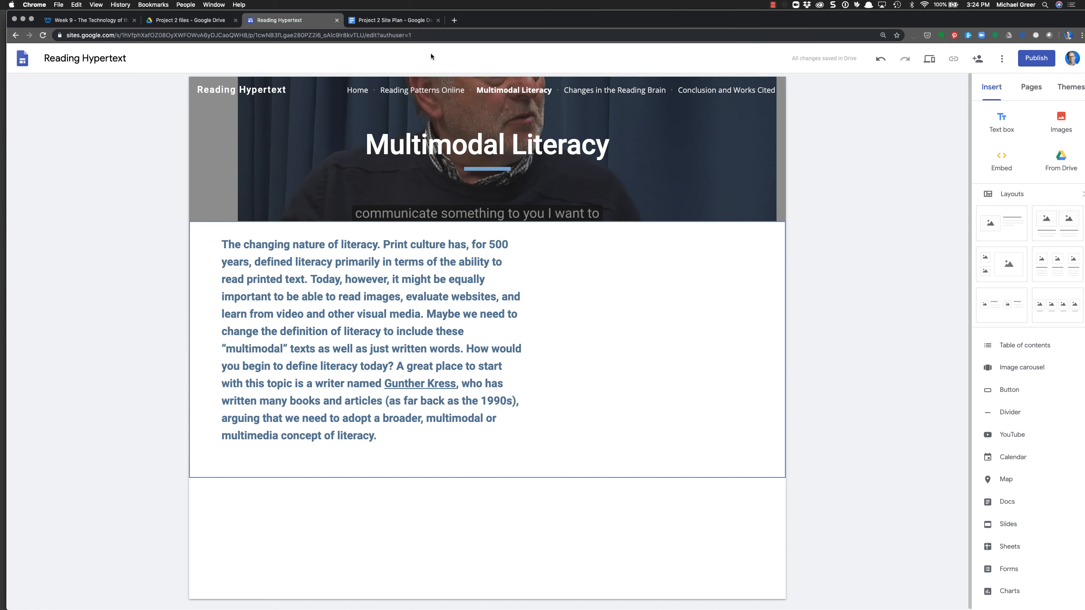
Review the Changes in the Reading Brain, Conclusion and Works Cited, and Reading Patterns Online pages in the editor, returning to Home
{"action": "left_click", "coordinate": [386, 20]}
{"action": "left_click", "coordinate": [325, 18]}
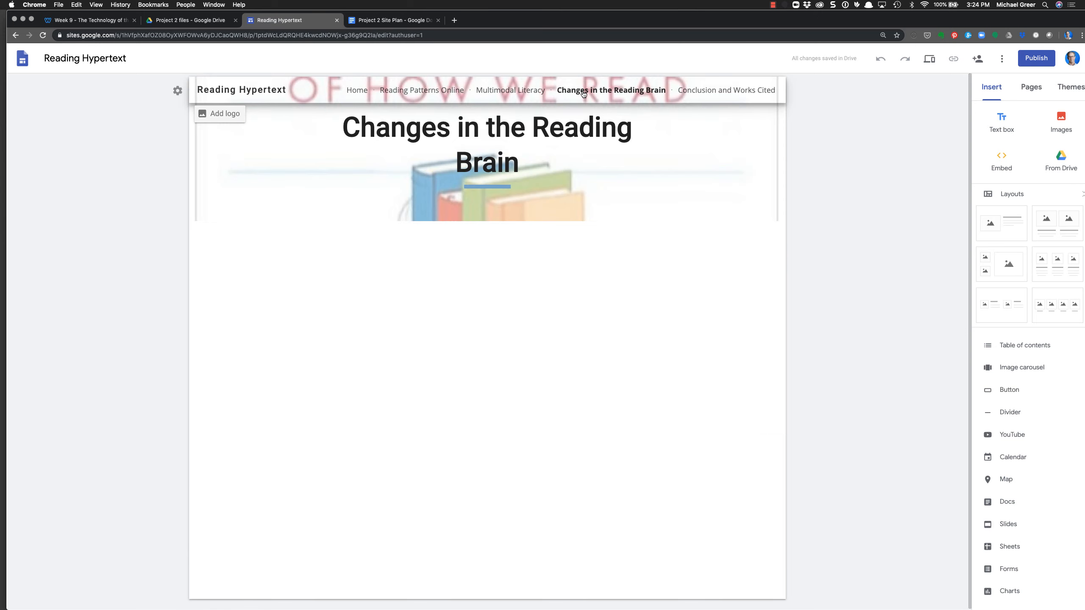
{"action": "left_click", "coordinate": [730, 91]}
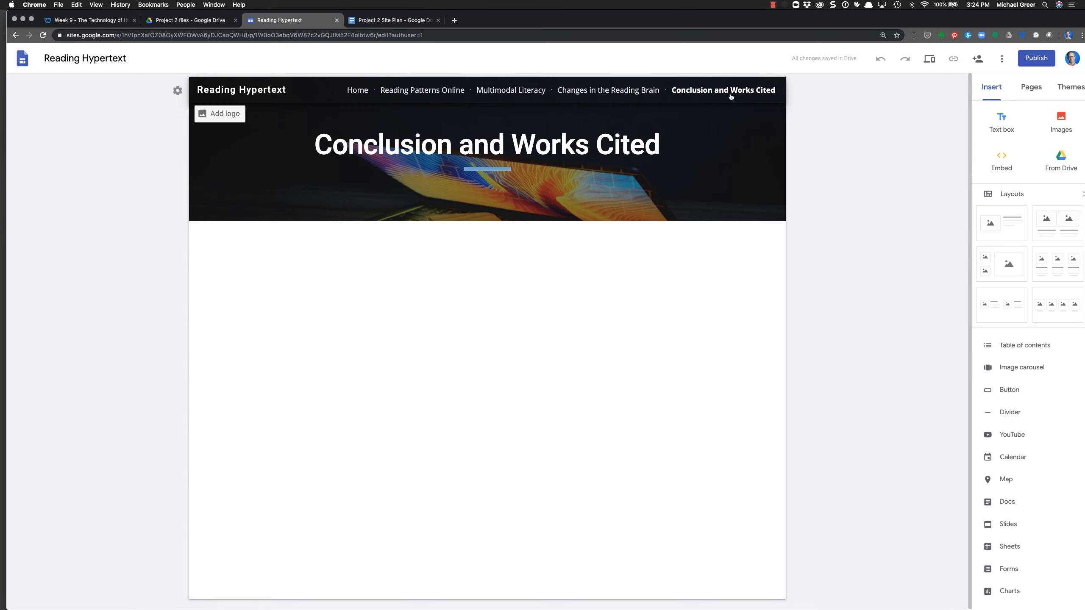
{"action": "left_click", "coordinate": [364, 92]}
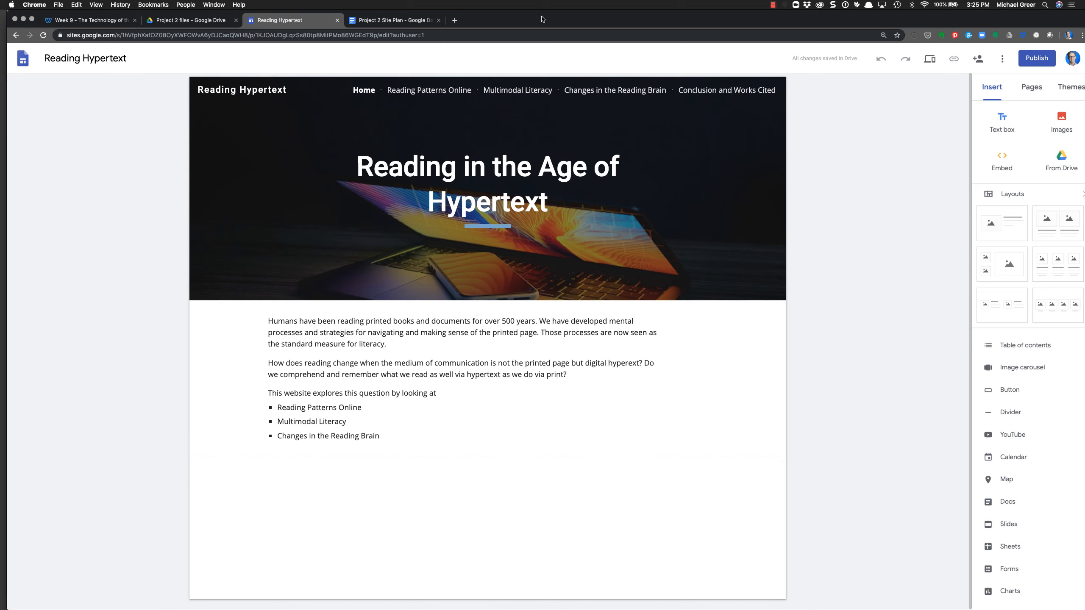
{"action": "left_click_drag", "start_coordinate": [543, 18], "coordinate": [538, 18]}
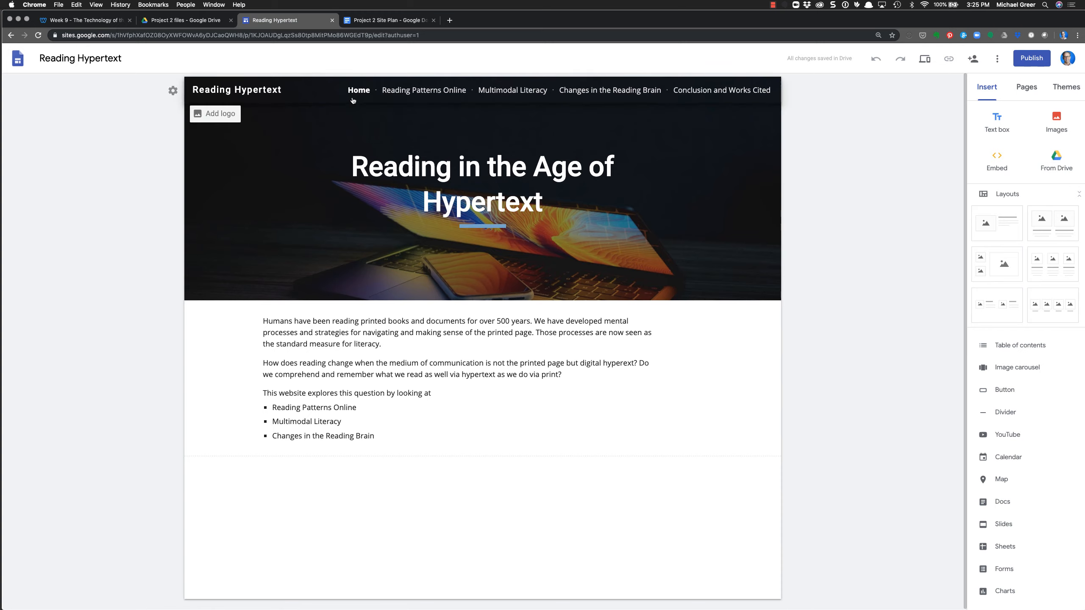
{"action": "left_click", "coordinate": [413, 92]}
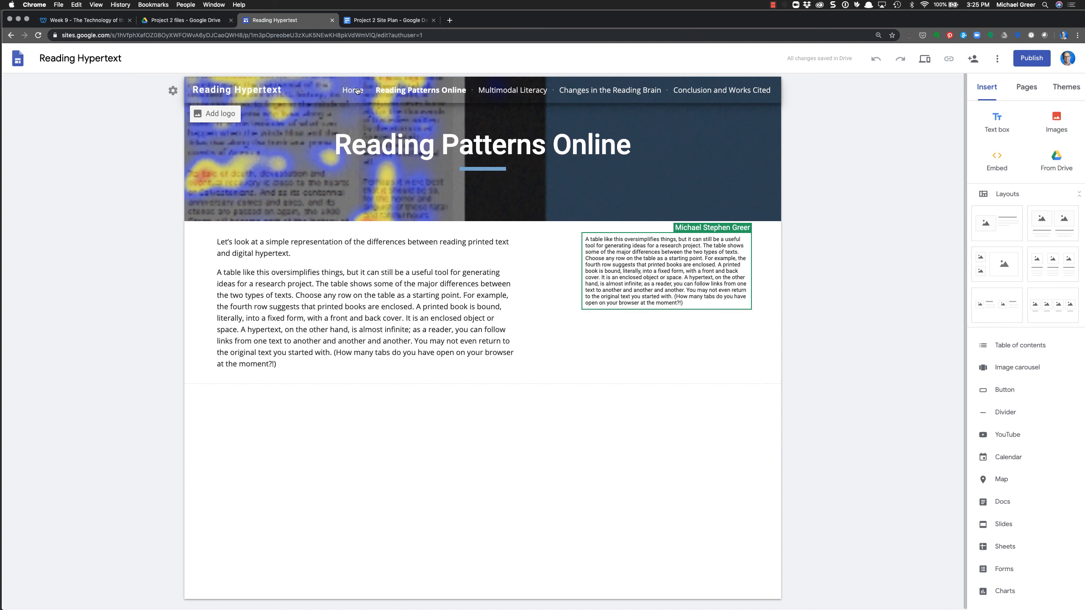
{"action": "left_click", "coordinate": [359, 91]}
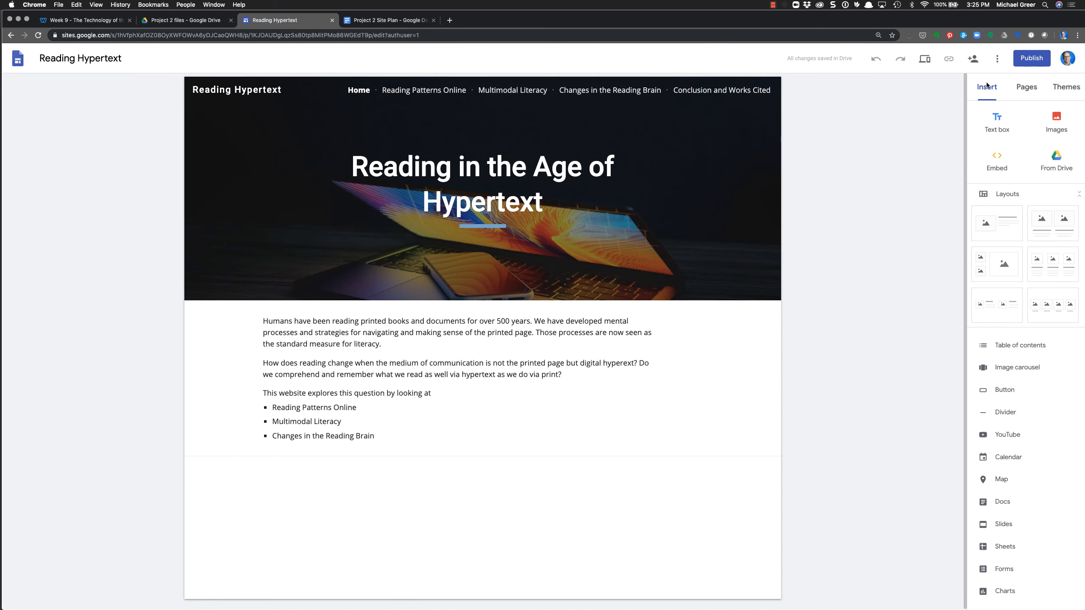
Publish the site with the web address readinghypertext and open the published version
{"action": "left_click", "coordinate": [1031, 60]}
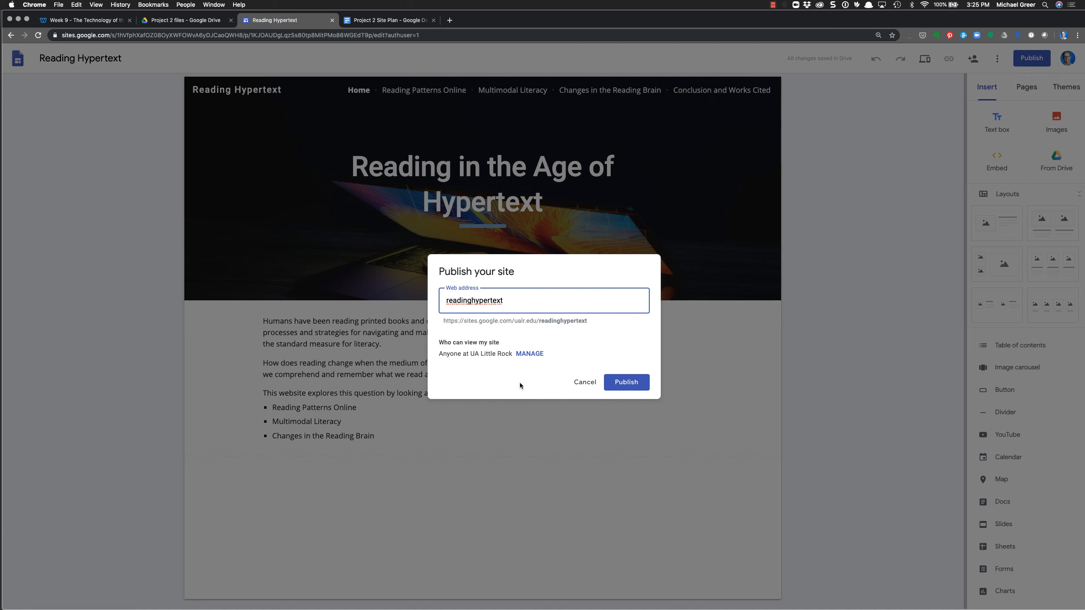
{"action": "left_click", "coordinate": [626, 383]}
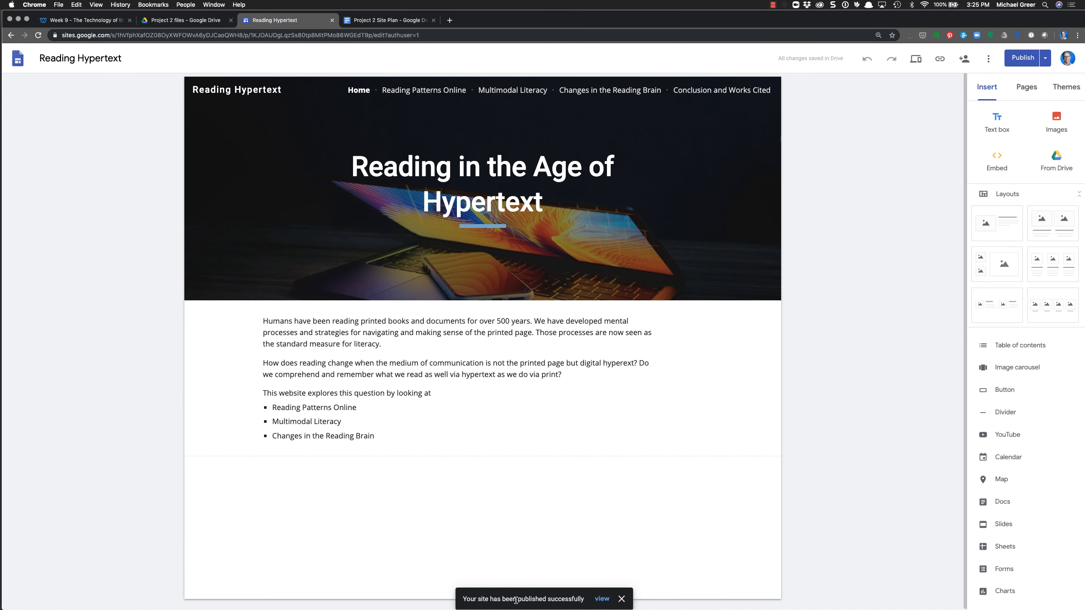
{"action": "left_click", "coordinate": [601, 600]}
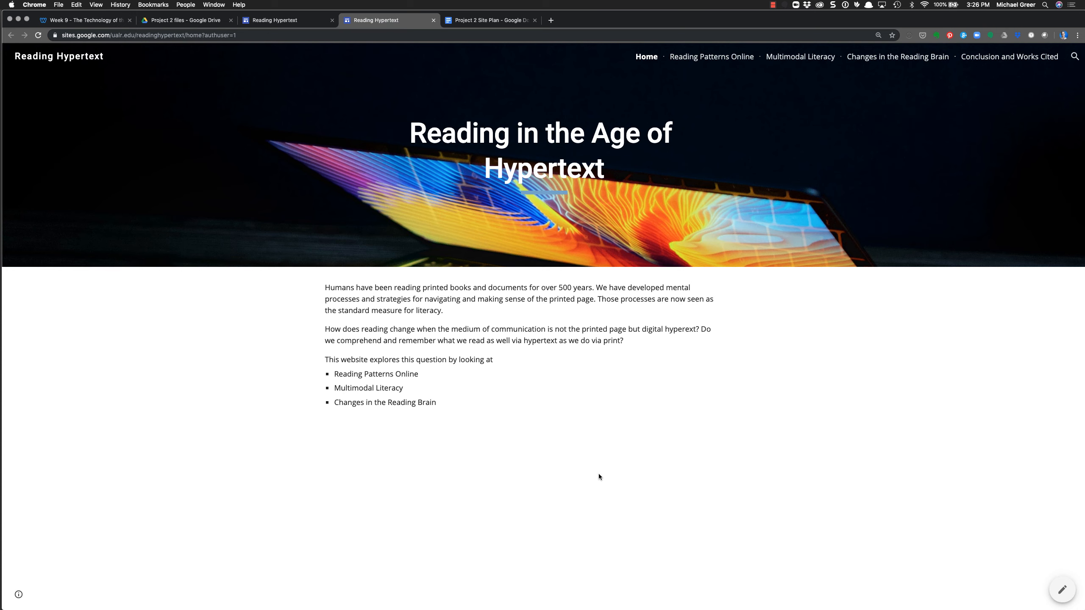
Check each page of the published site through its navigation, from Reading Patterns Online to Conclusion and Works Cited, and return to Home
{"action": "left_click", "coordinate": [707, 56]}
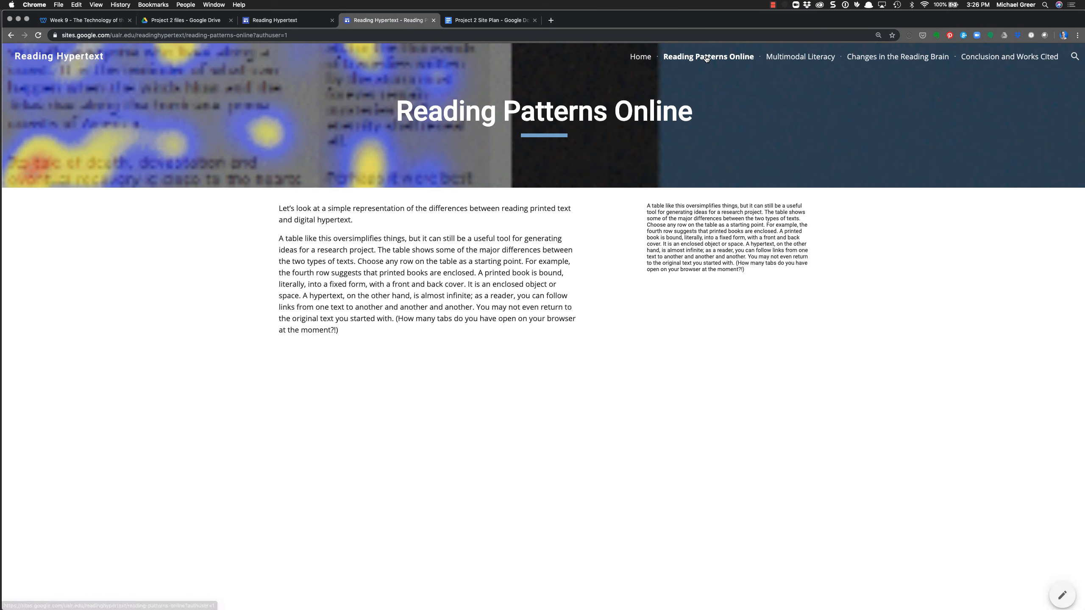
{"action": "left_click", "coordinate": [773, 58]}
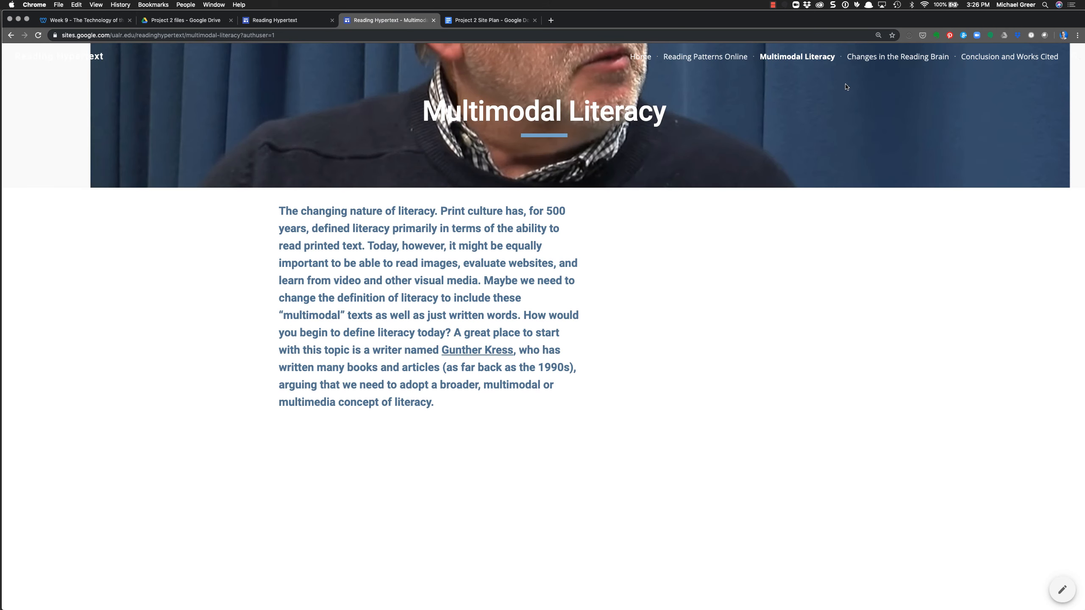
{"action": "left_click", "coordinate": [872, 58]}
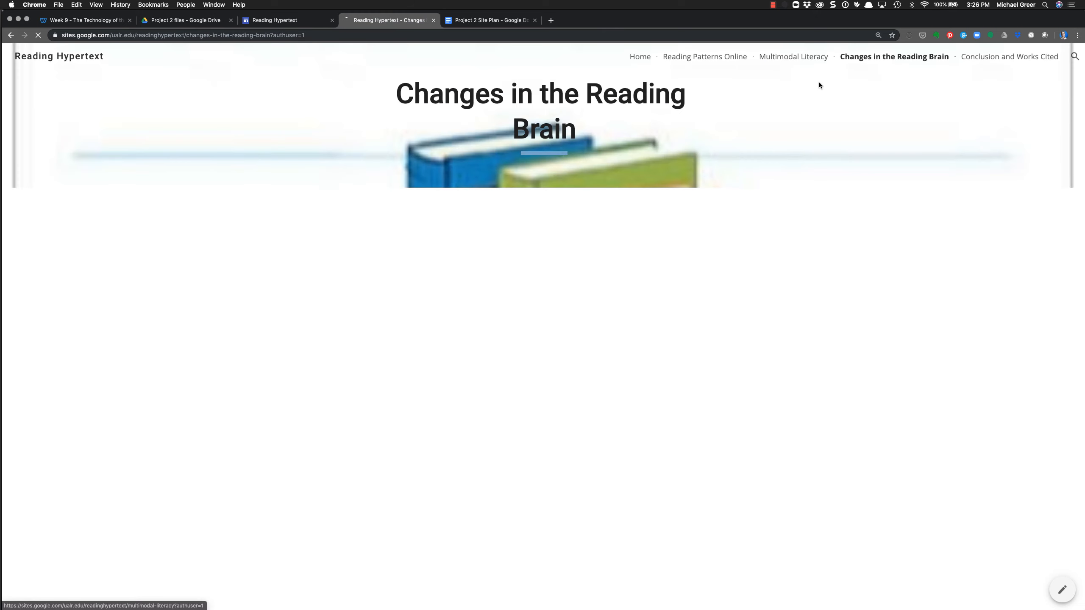
{"action": "left_click", "coordinate": [869, 59]}
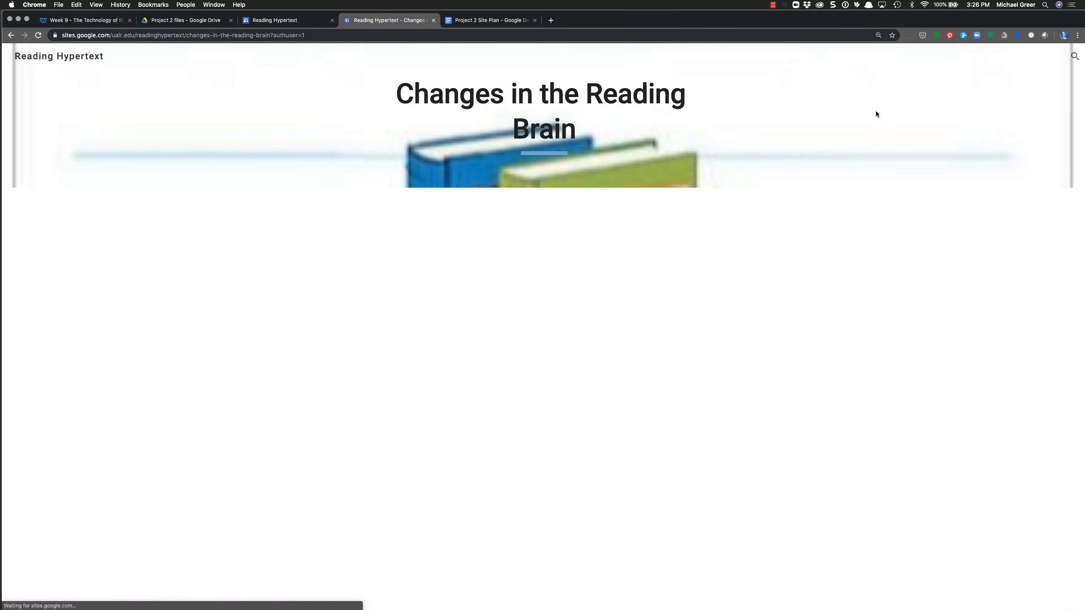
{"action": "left_click", "coordinate": [992, 55]}
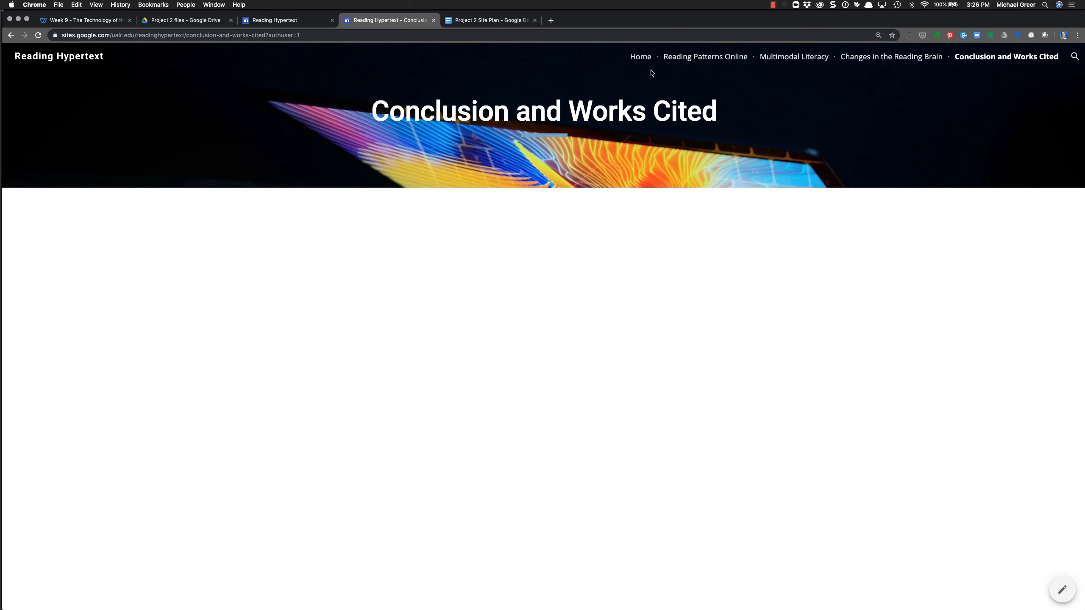
{"action": "left_click", "coordinate": [640, 58]}
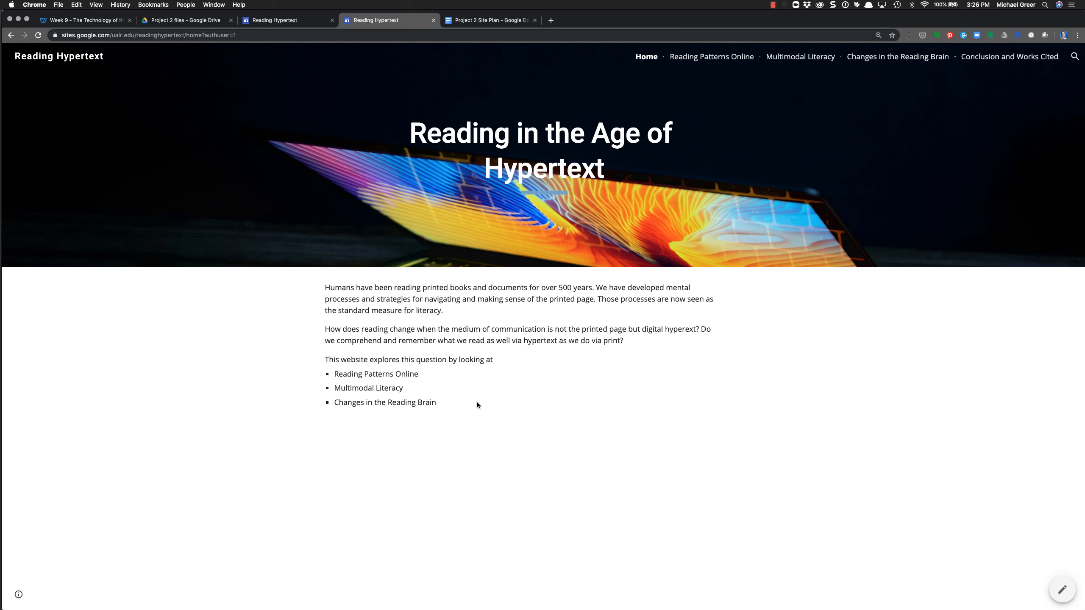
Compare the Home page in the site editor with its published version, including the published page's web address
{"action": "left_click", "coordinate": [266, 22]}
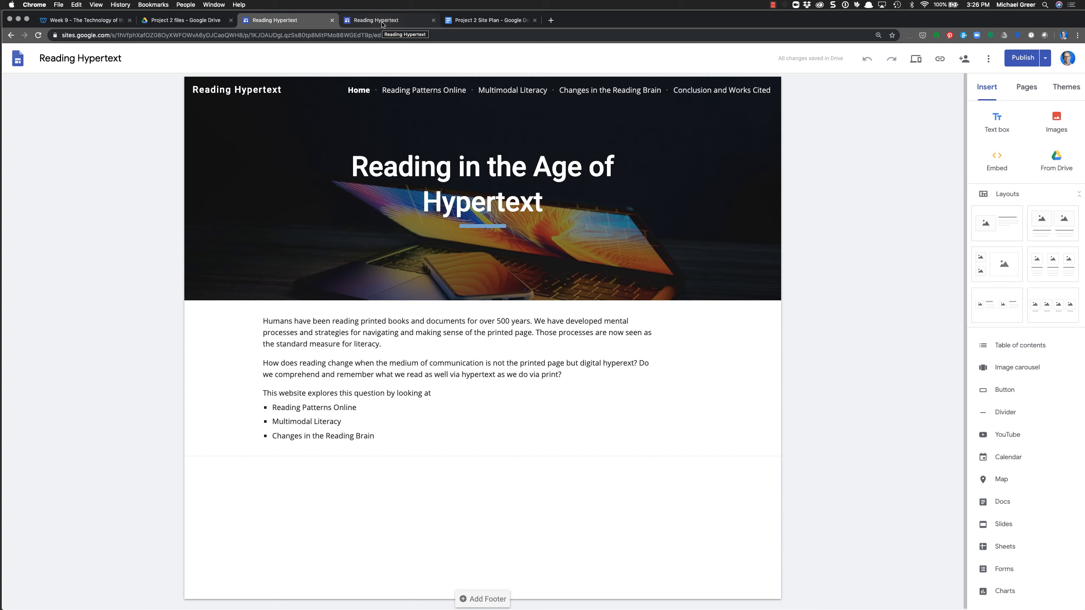
{"action": "left_click", "coordinate": [378, 344]}
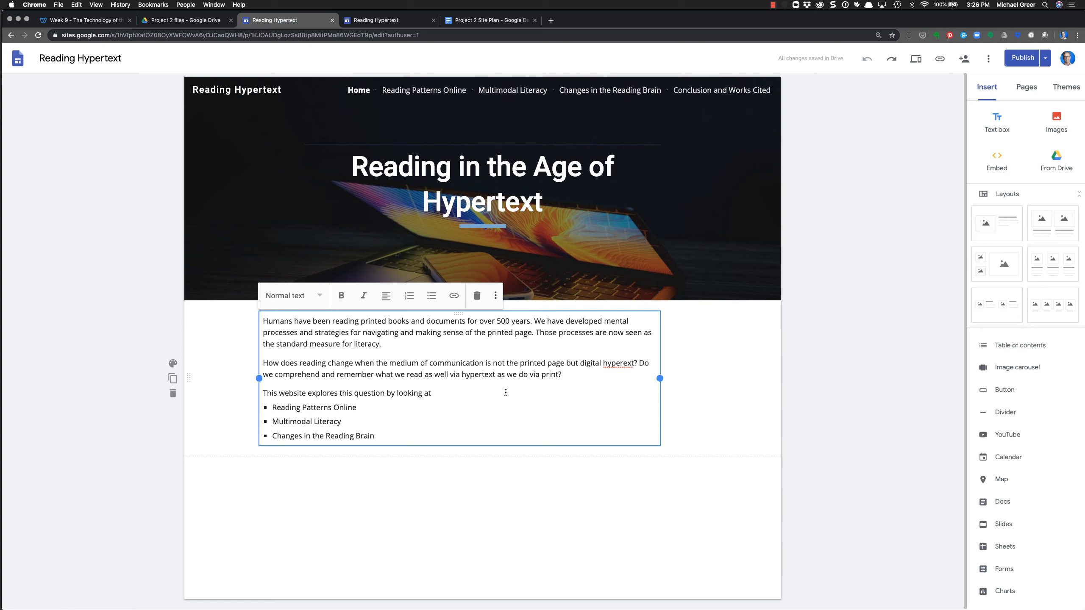
{"action": "left_click", "coordinate": [359, 93]}
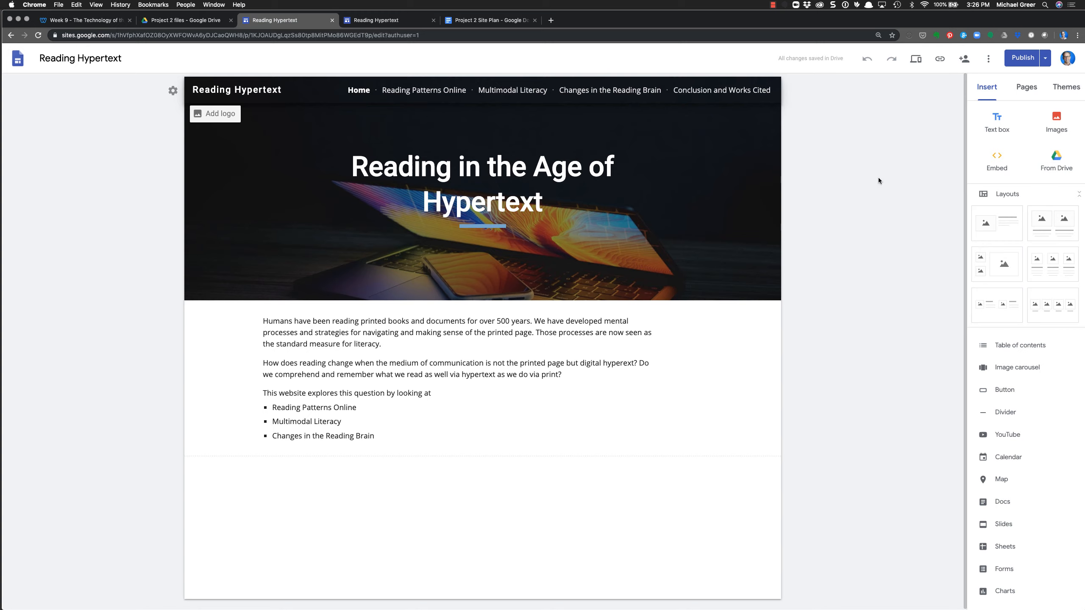
{"action": "left_click", "coordinate": [369, 20]}
{"action": "left_click", "coordinate": [280, 21]}
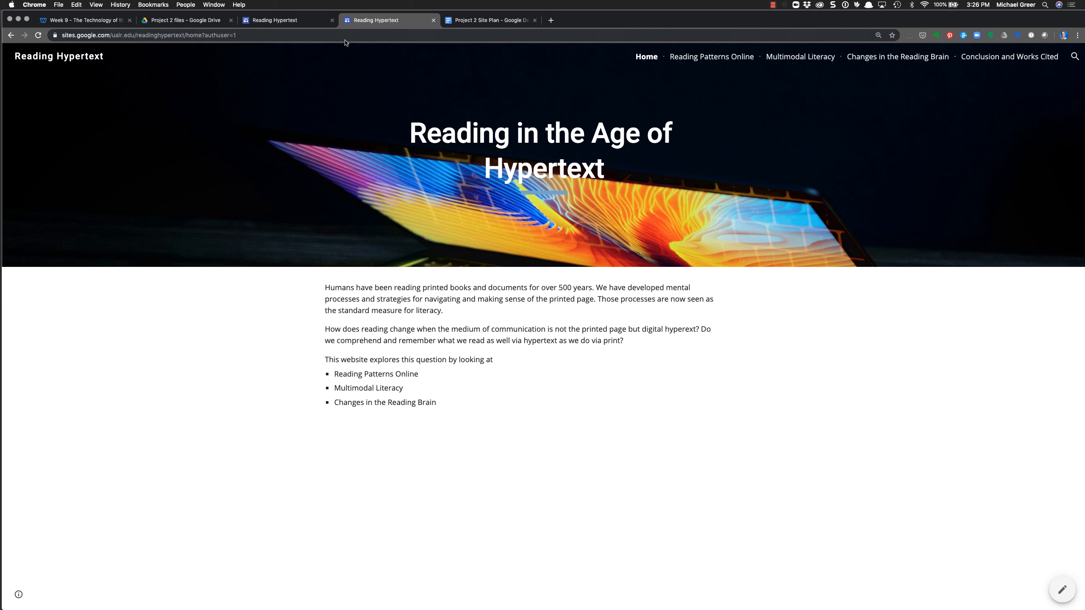
{"action": "left_click", "coordinate": [265, 22]}
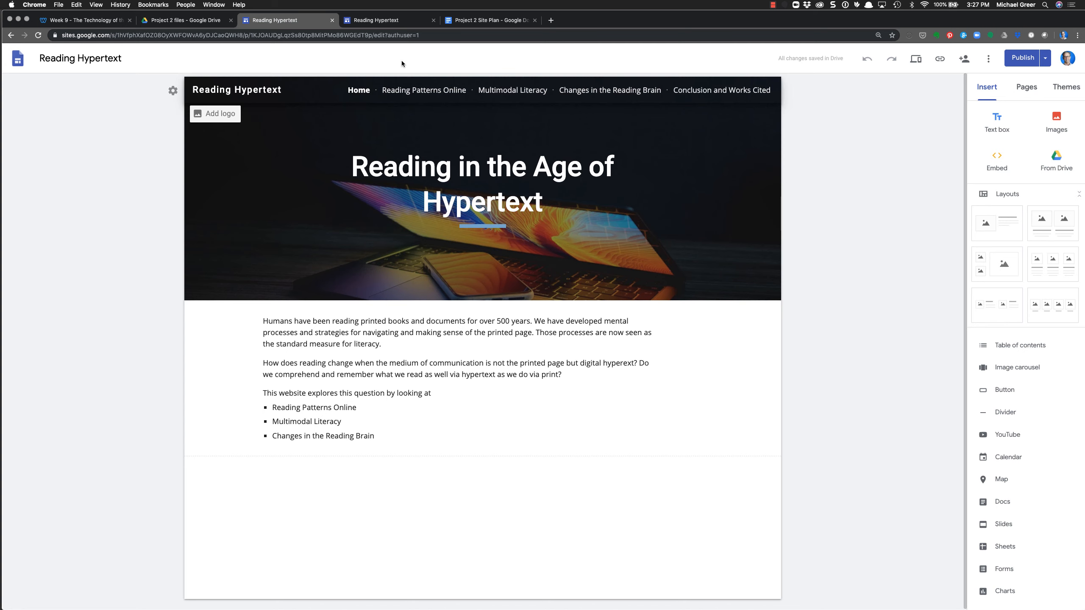
{"action": "left_click", "coordinate": [397, 24]}
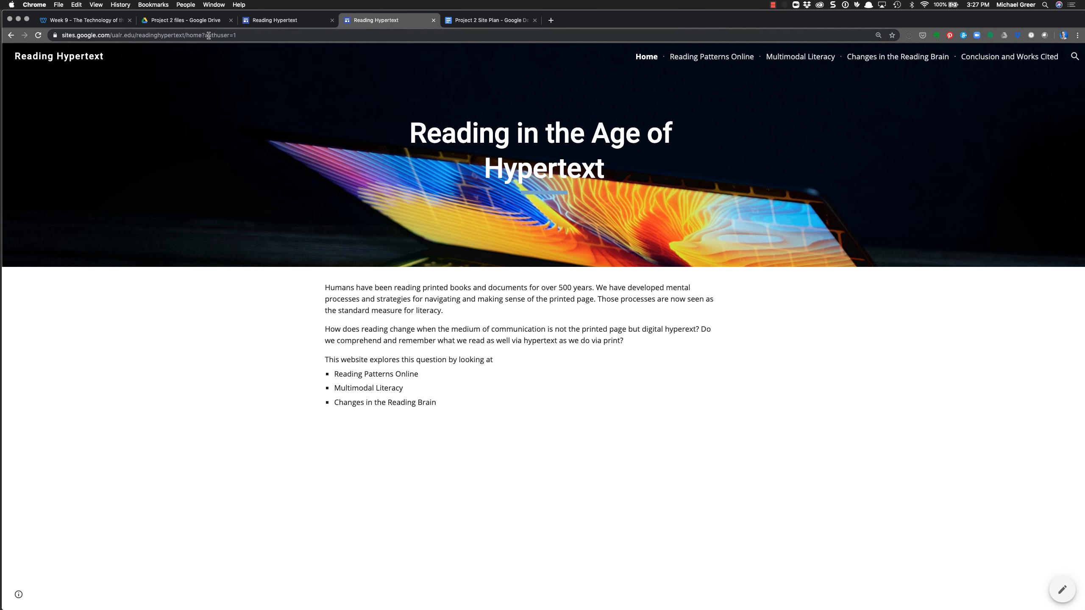
{"action": "left_click", "coordinate": [243, 35]}
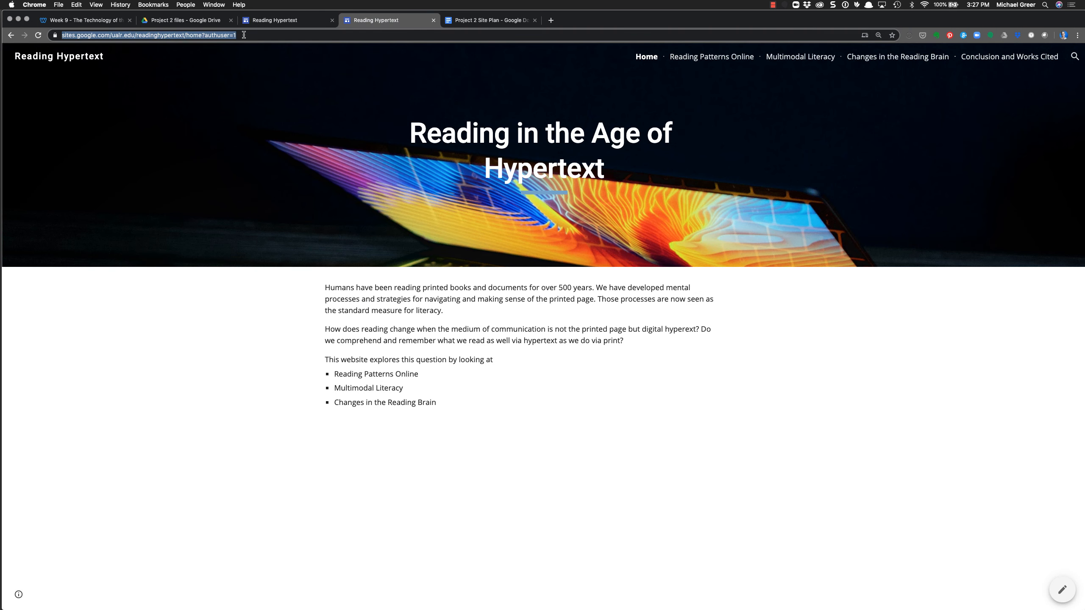
{"action": "left_click", "coordinate": [253, 21]}
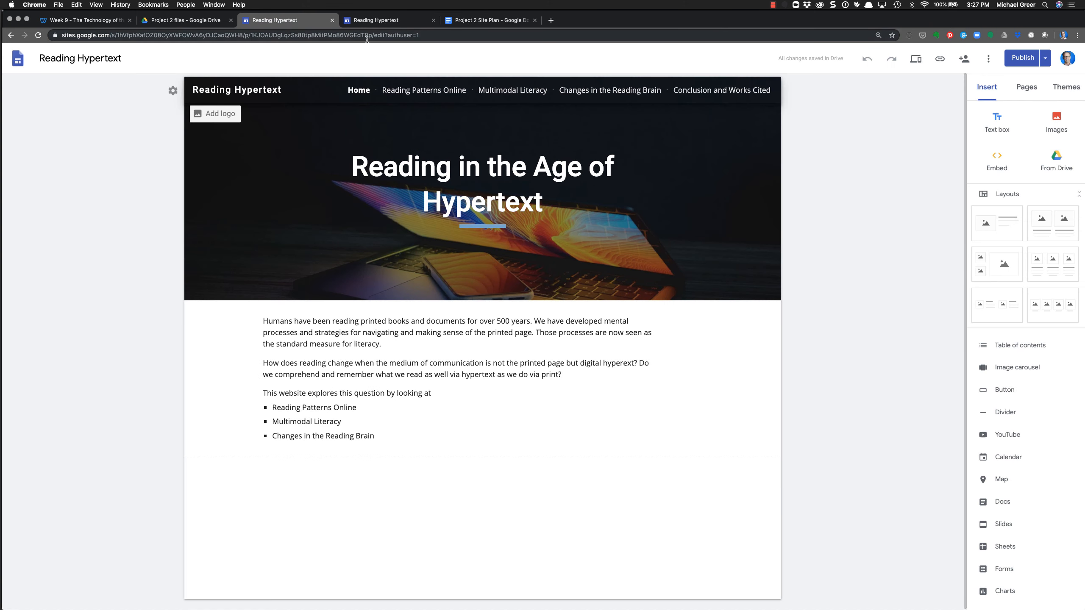
{"action": "left_click", "coordinate": [366, 22]}
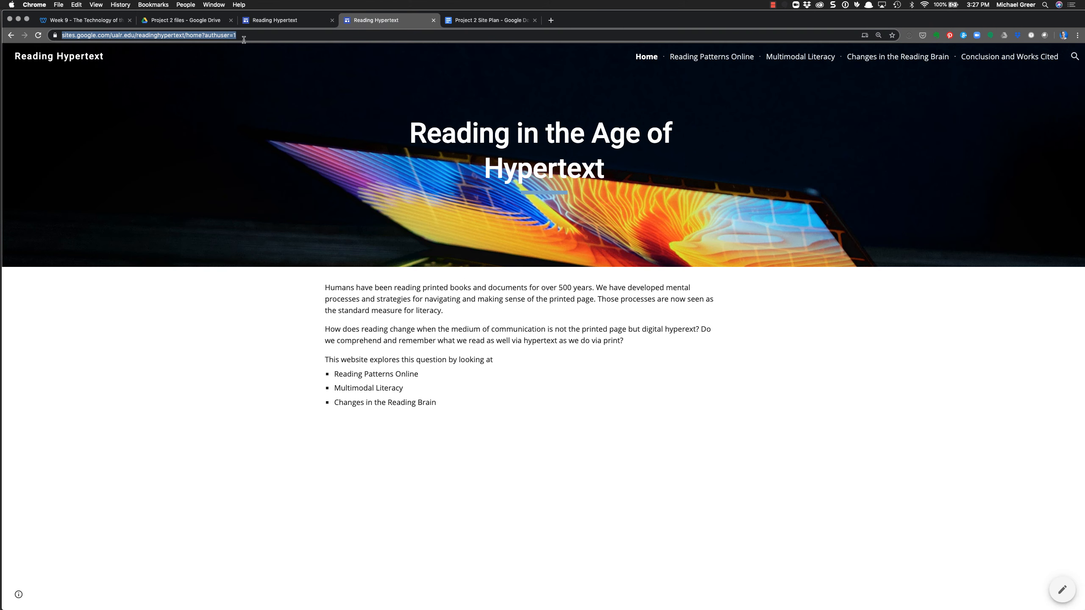